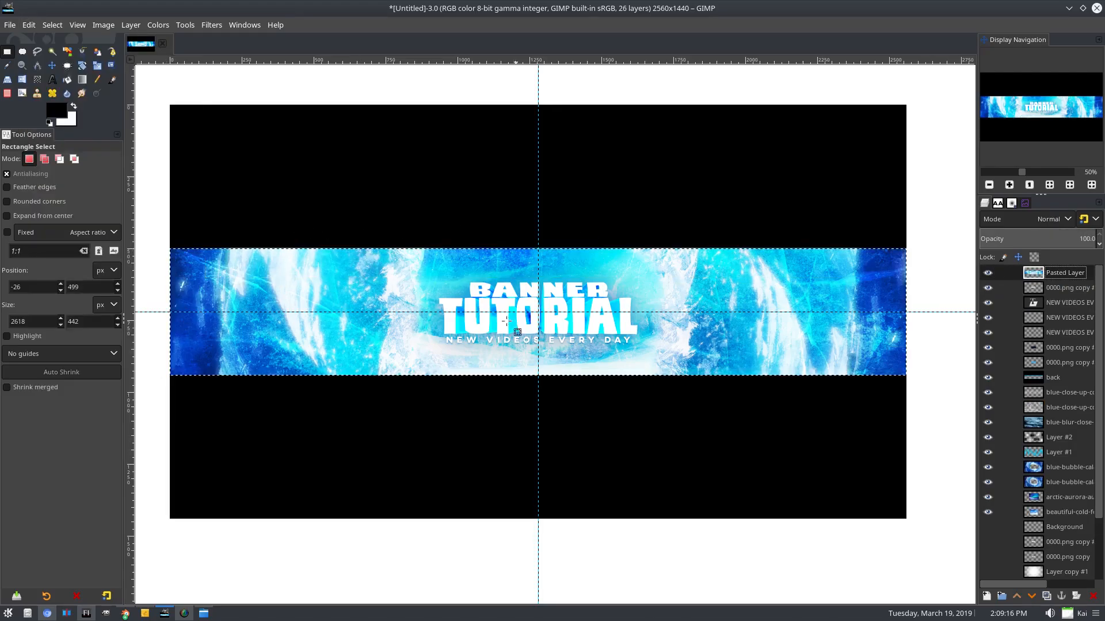
# Clear the selection and hide all visible layers beneath Pasted Layer.
pyautogui.click(52, 25)
pyautogui.click(65, 57)
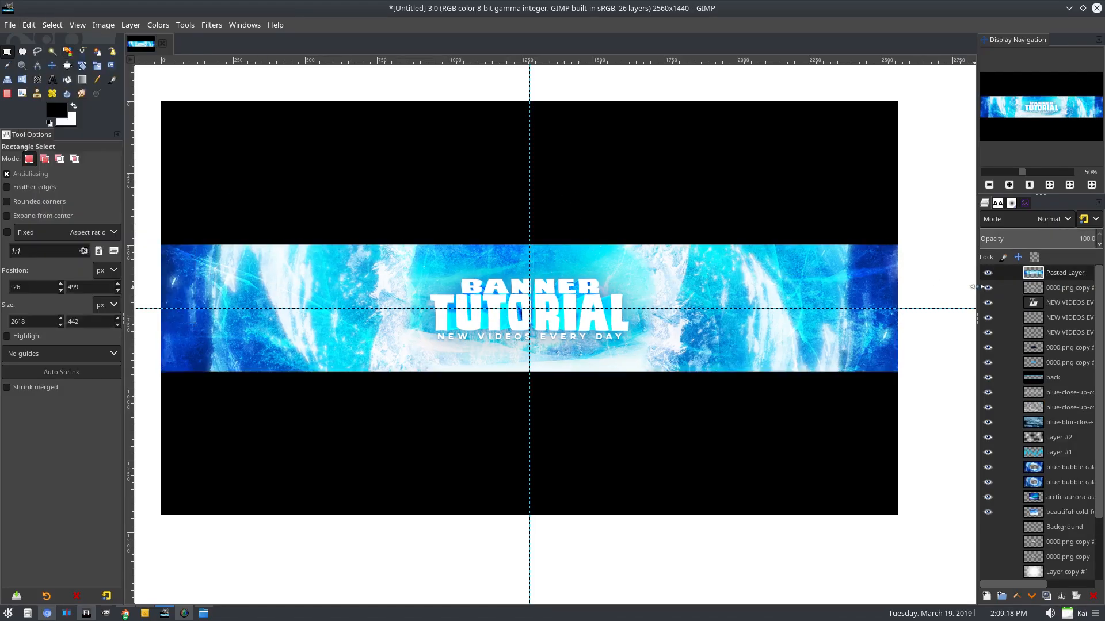
pyautogui.rightClick(1049, 274)
pyautogui.click(1085, 269)
pyautogui.click(987, 378)
pyautogui.click(987, 390)
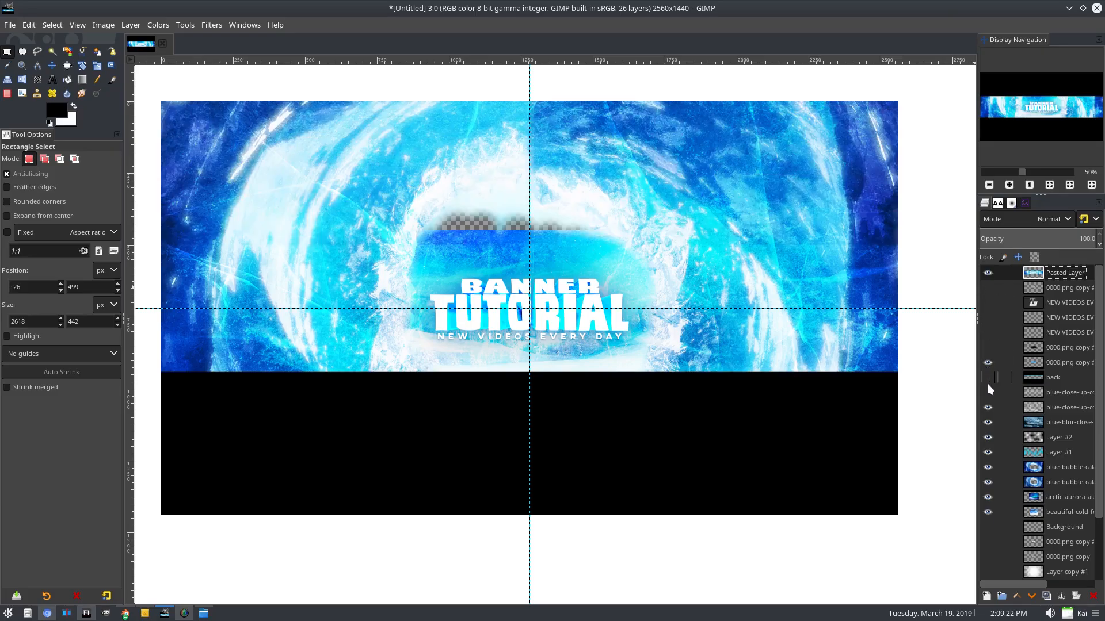
pyautogui.click(988, 364)
pyautogui.click(987, 408)
pyautogui.click(988, 437)
pyautogui.click(988, 452)
pyautogui.click(988, 467)
pyautogui.click(987, 483)
pyautogui.click(988, 497)
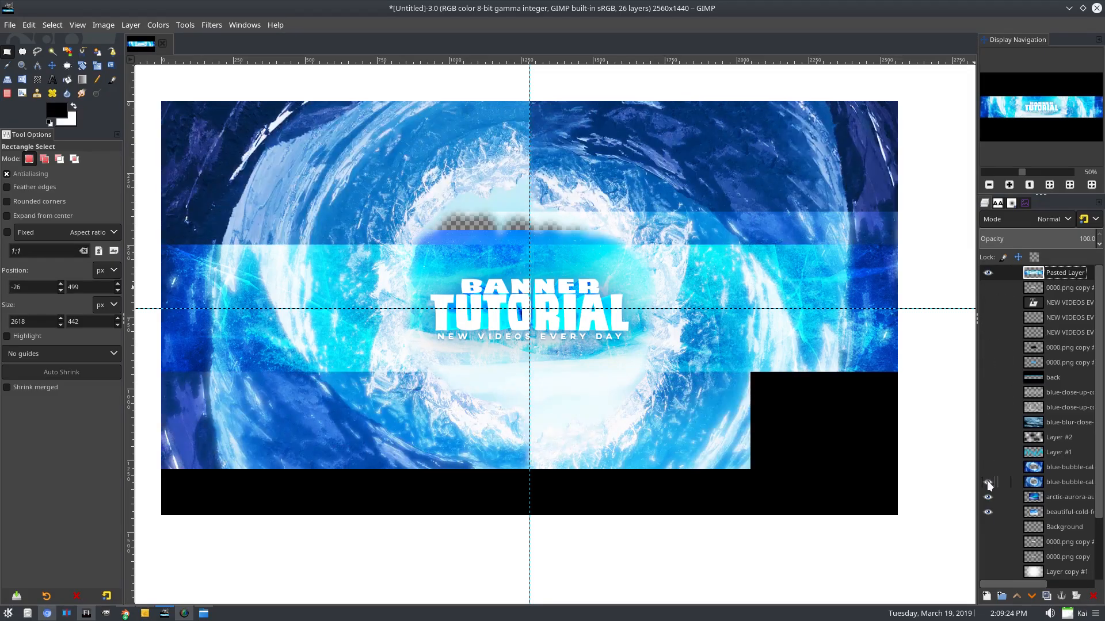
pyautogui.click(988, 512)
pyautogui.click(988, 422)
# Make the back layer visible again beneath the visible Pasted Layer.
pyautogui.click(988, 377)
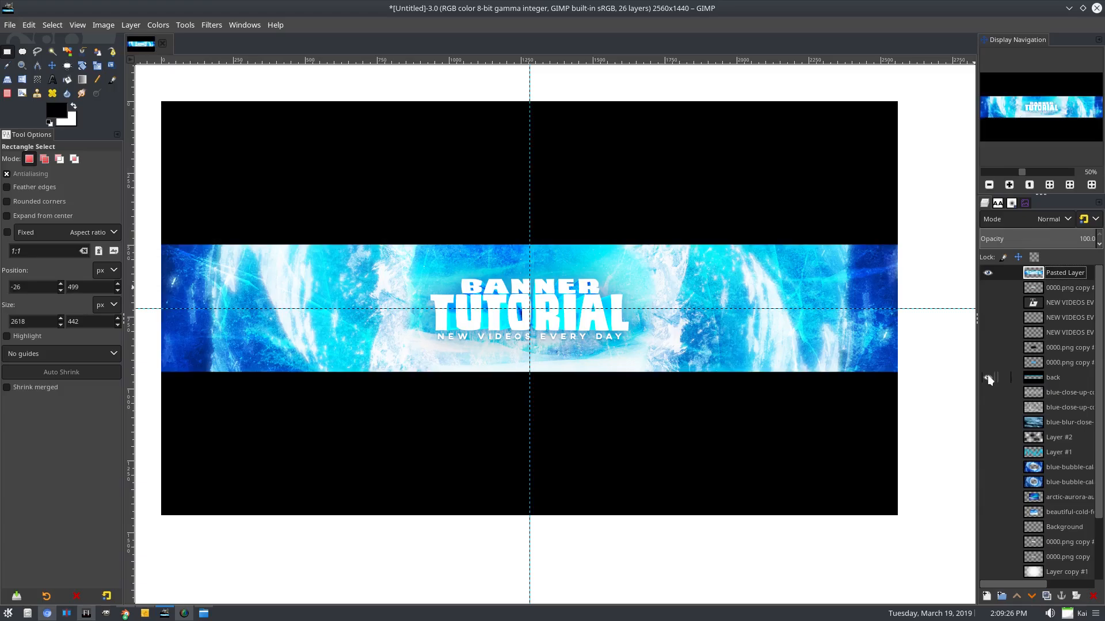
pyautogui.click(988, 377)
pyautogui.click(988, 273)
pyautogui.click(988, 272)
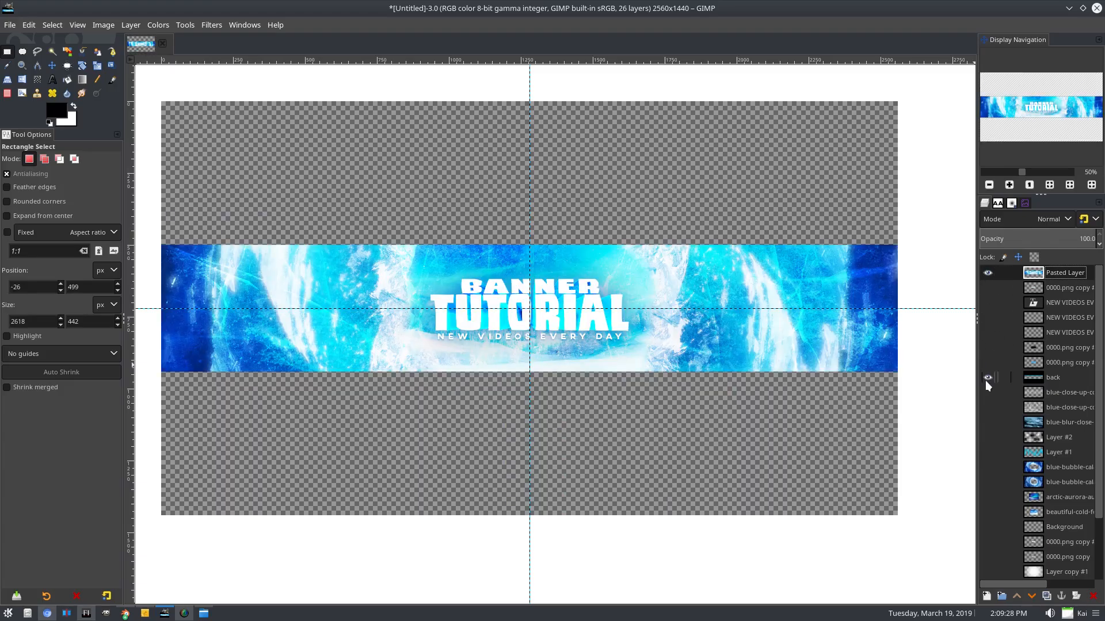
pyautogui.click(988, 377)
# Duplicate the Pasted Layer.
pyautogui.rightClick(1038, 274)
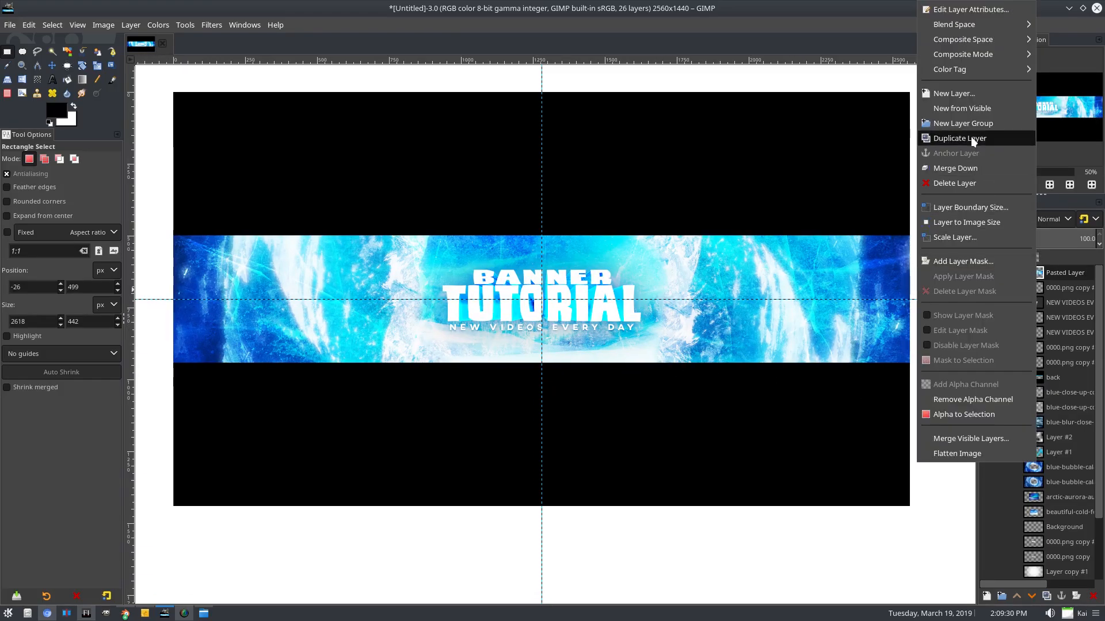
pyautogui.click(973, 141)
pyautogui.keyDown('ctrl'); pyautogui.scroll(1, 507, 319); pyautogui.keyUp('ctrl')
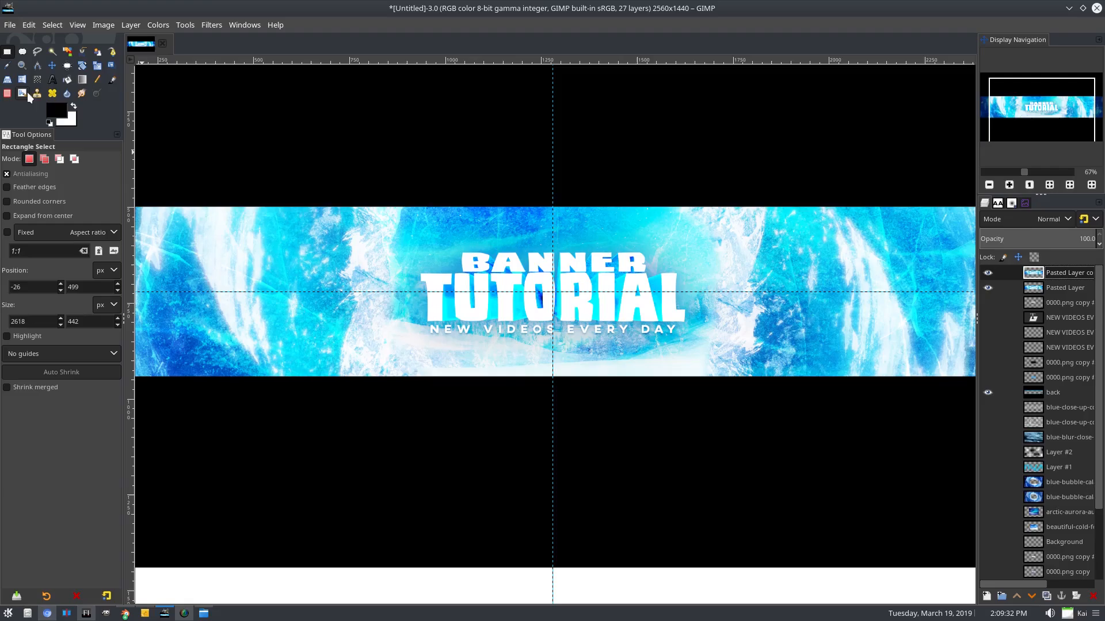
# Set the foreground color to purple 9951b2 and swap it with the white background color.
pyautogui.click(62, 113)
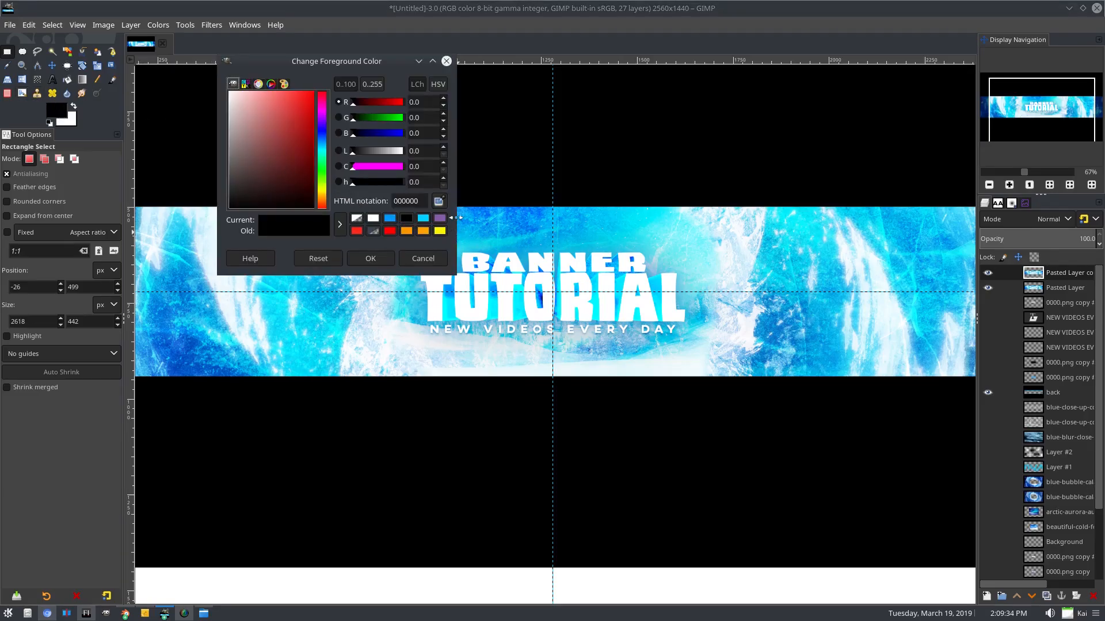
pyautogui.click(440, 222)
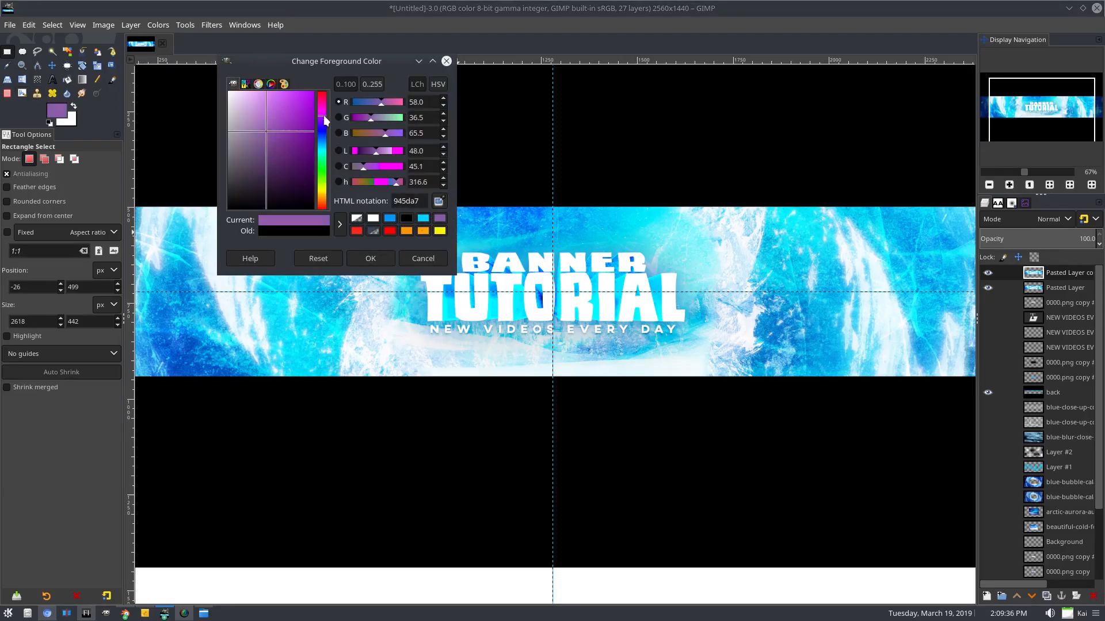
pyautogui.moveTo(303, 118); pyautogui.dragTo(275, 128)
pyautogui.click(372, 258)
pyautogui.click(73, 107)
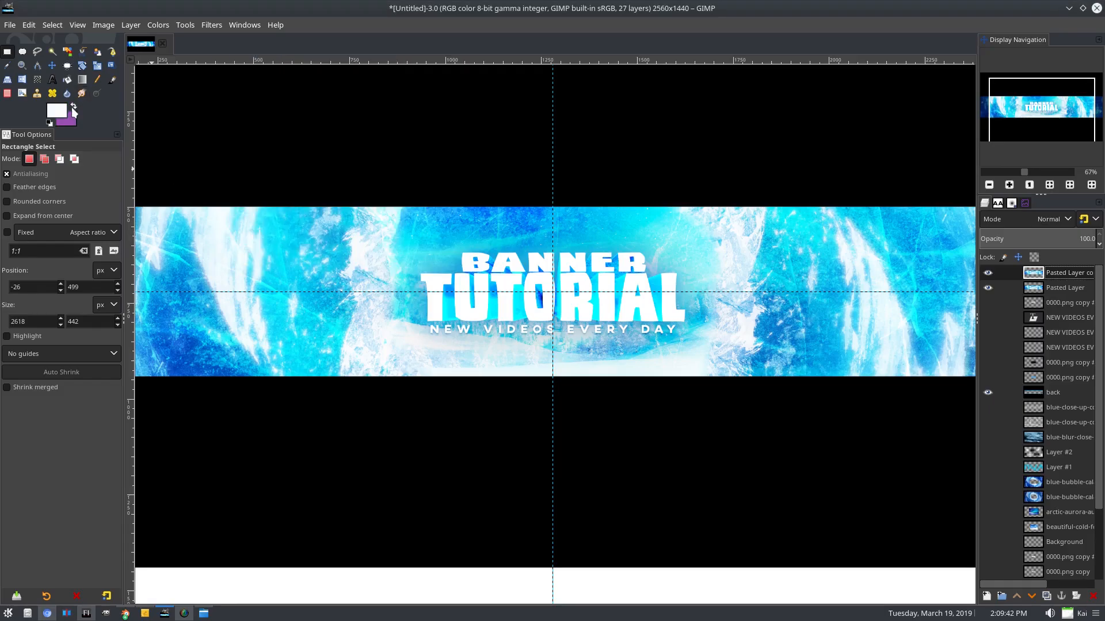
# Change the white foreground color to light pink ffa8c4.
pyautogui.click(59, 110)
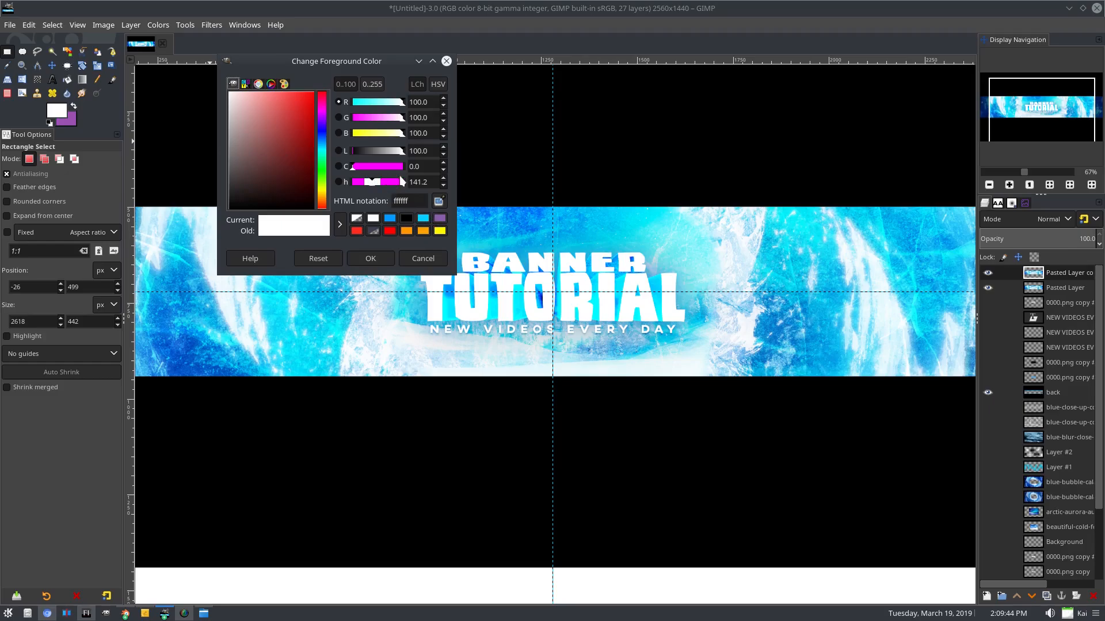
pyautogui.click(71, 120)
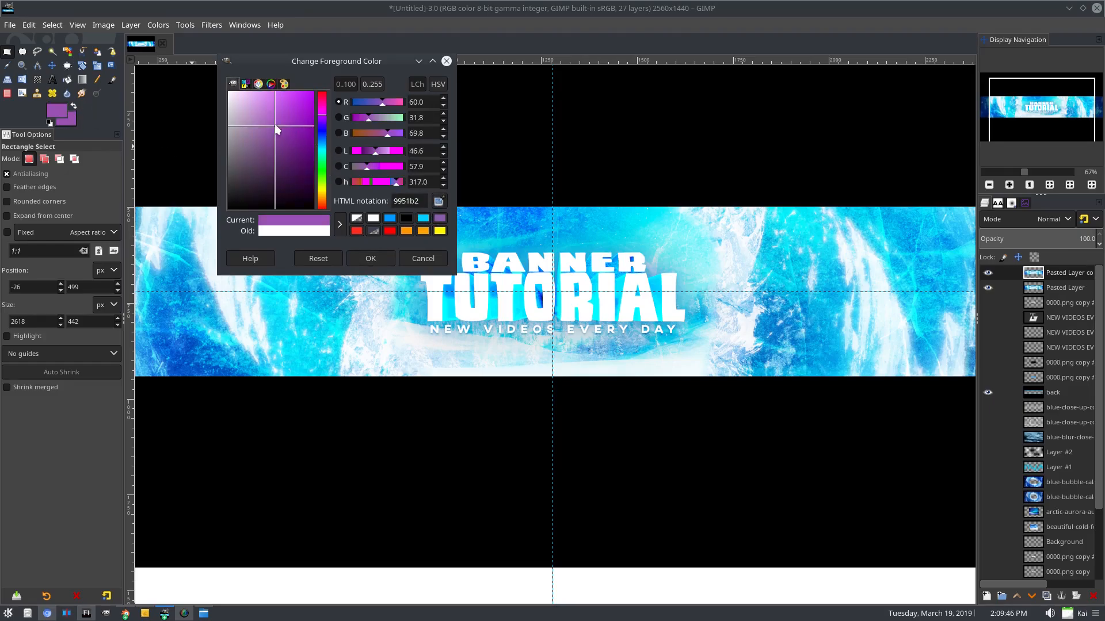
pyautogui.moveTo(275, 126); pyautogui.dragTo(257, 64)
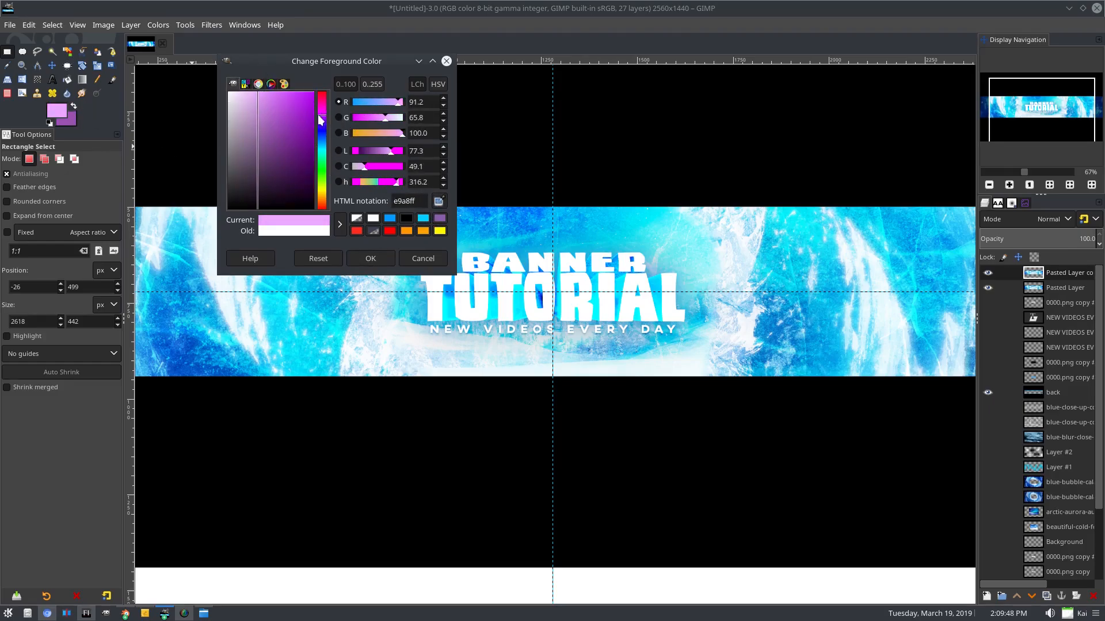
pyautogui.moveTo(323, 118)
pyautogui.mouseDown()
pyautogui.moveTo(325, 174)
pyautogui.moveTo(330, 106)
pyautogui.mouseUp()
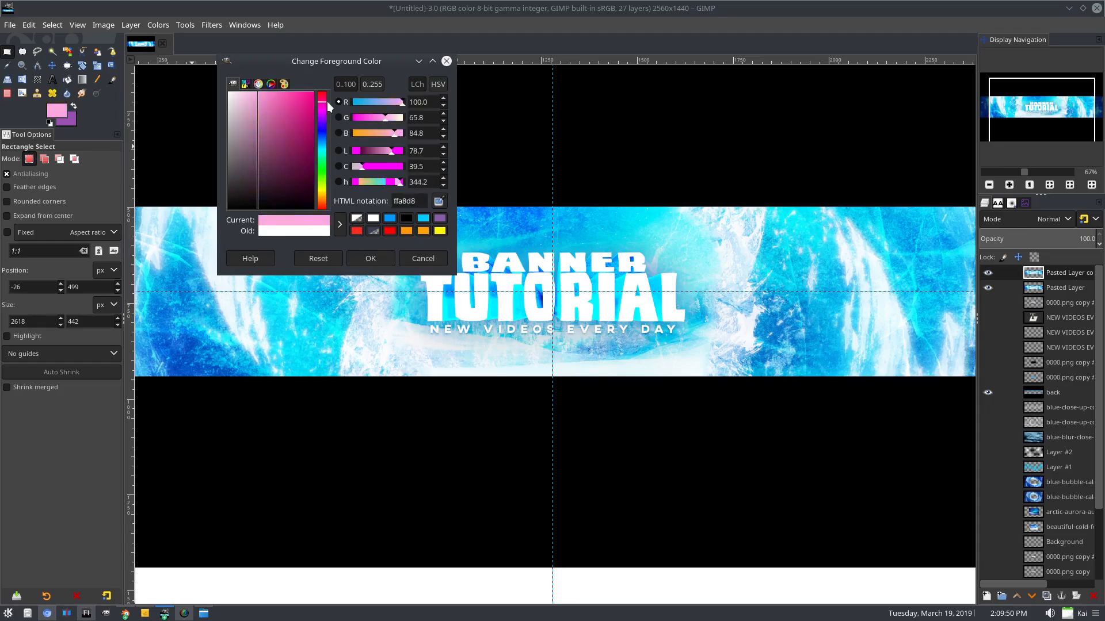
pyautogui.click(389, 259)
# Set the foreground color to light cyan a8fbff.
pyautogui.click(56, 111)
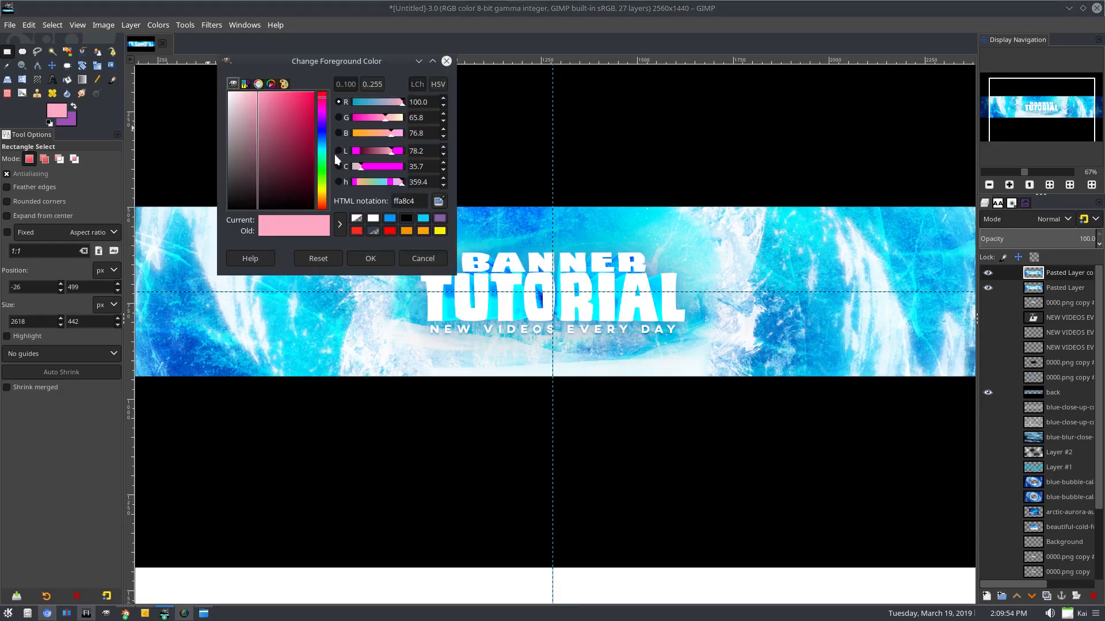
pyautogui.click(323, 151)
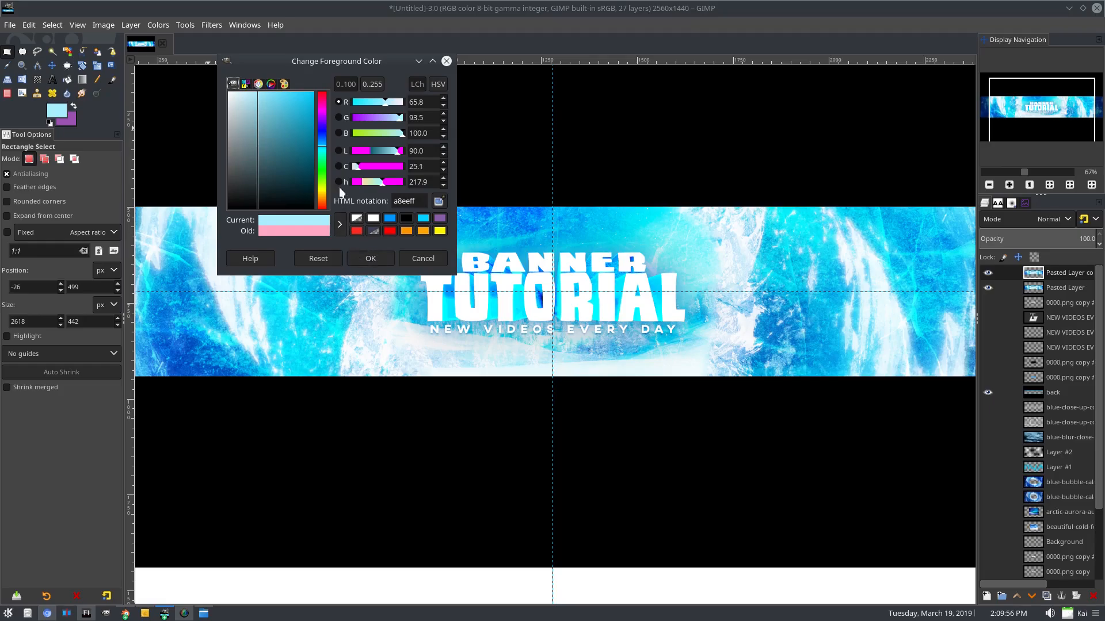
pyautogui.moveTo(324, 153)
pyautogui.mouseDown()
pyautogui.moveTo(330, 137)
pyautogui.moveTo(335, 148)
pyautogui.mouseUp()
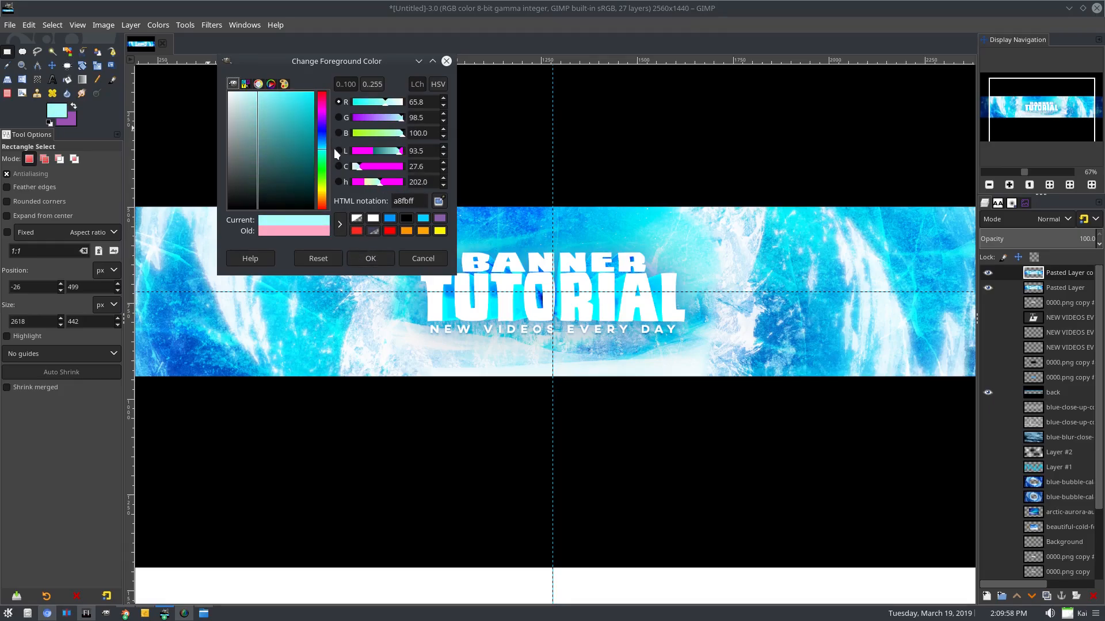
pyautogui.click(385, 257)
# Swap the foreground and background colors and shift the purple to a slightly bluer tone, about 9051b2.
pyautogui.click(73, 107)
pyautogui.click(58, 111)
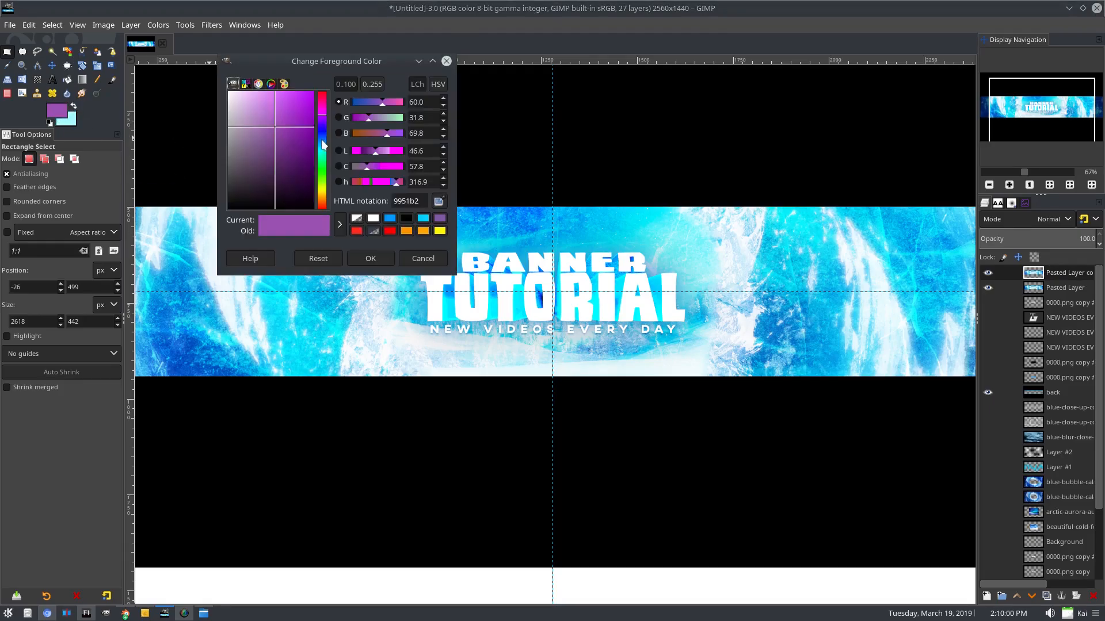
pyautogui.moveTo(323, 123)
pyautogui.mouseDown()
pyautogui.moveTo(331, 136)
pyautogui.moveTo(397, 141)
pyautogui.moveTo(343, 123)
pyautogui.mouseUp()
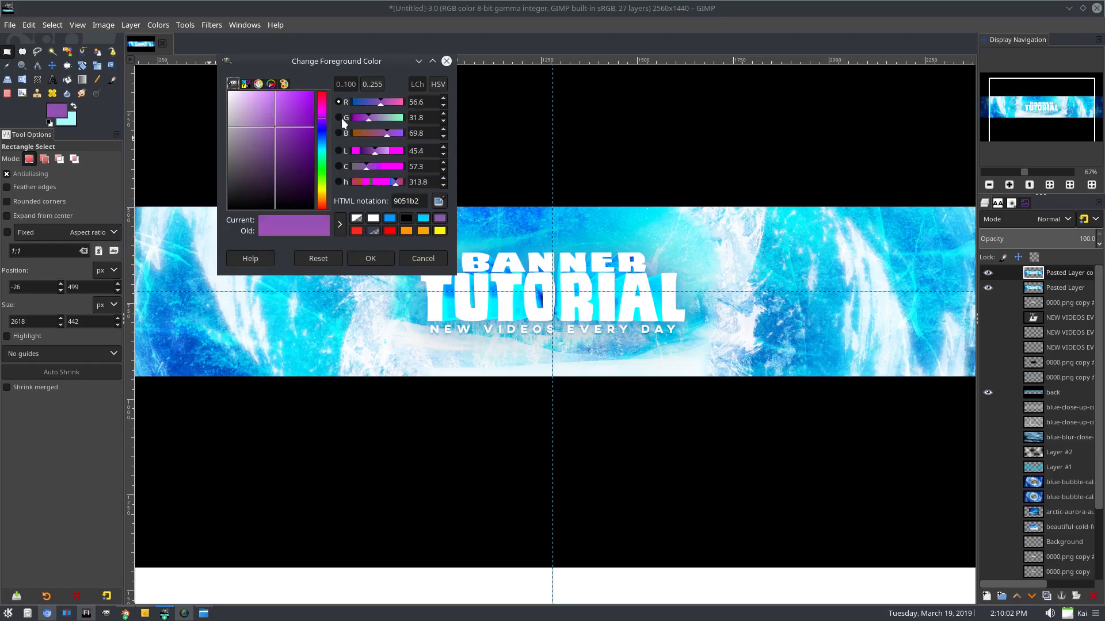
pyautogui.click(370, 258)
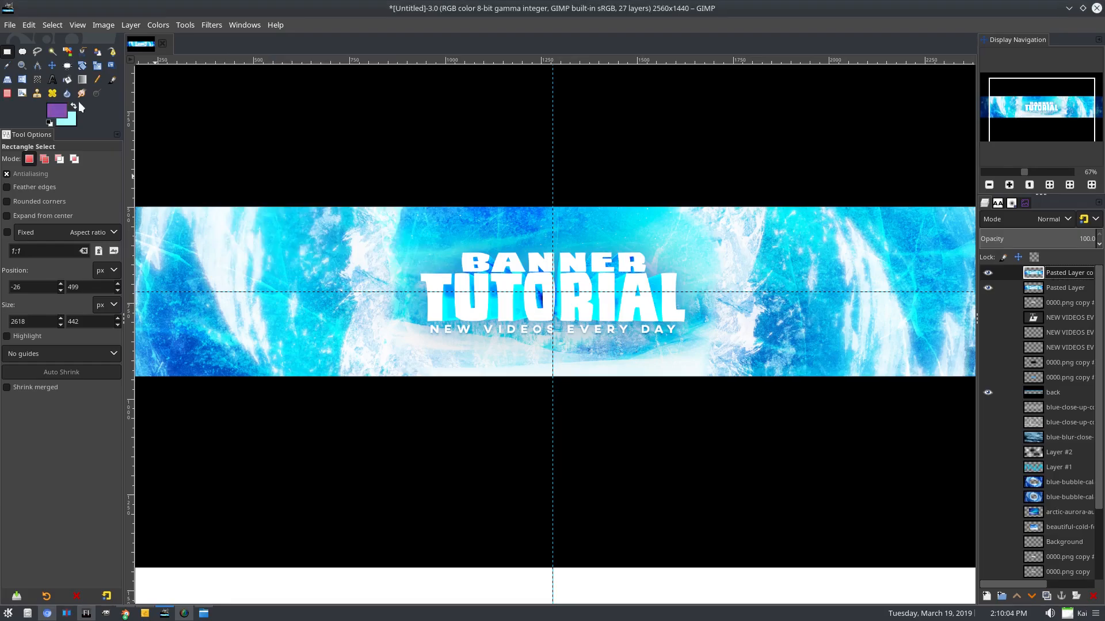
# Try Gradient Map on the duplicated layer with cyan as foreground and purple as background, and undo it.
pyautogui.click(74, 108)
pyautogui.moveTo(648, 336); pyautogui.dragTo(625, 329)
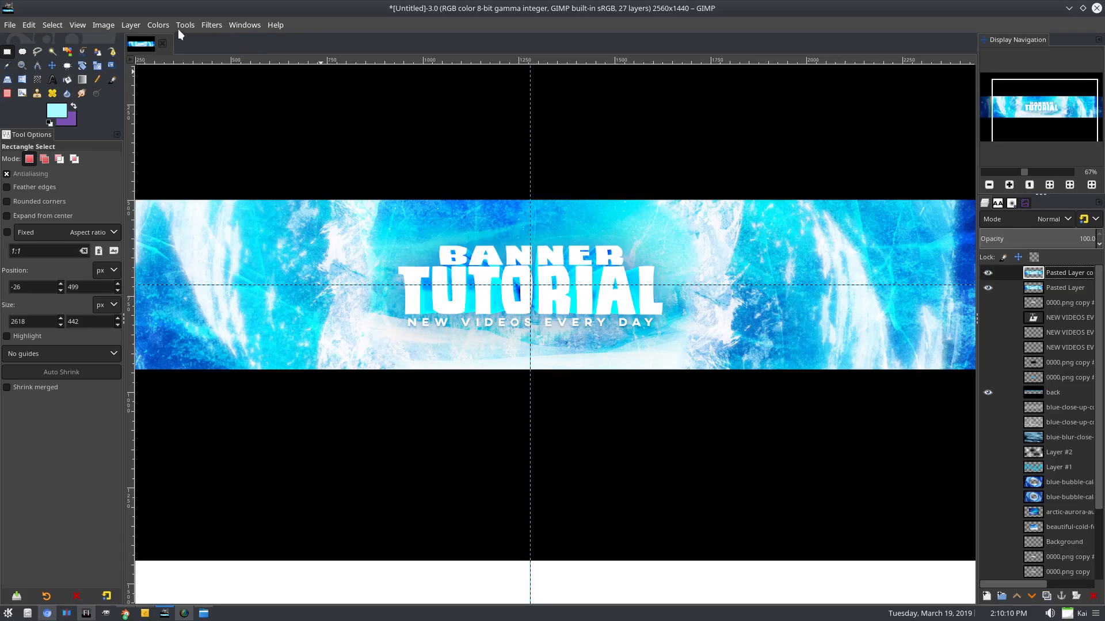
pyautogui.click(155, 25)
pyautogui.moveTo(205, 292)
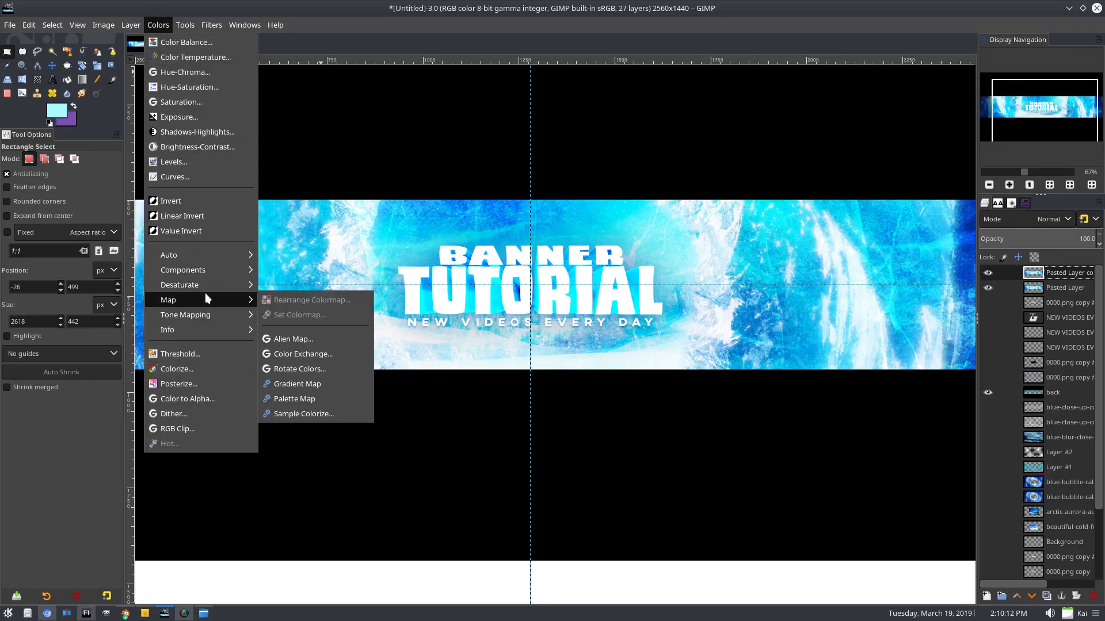
pyautogui.click(327, 381)
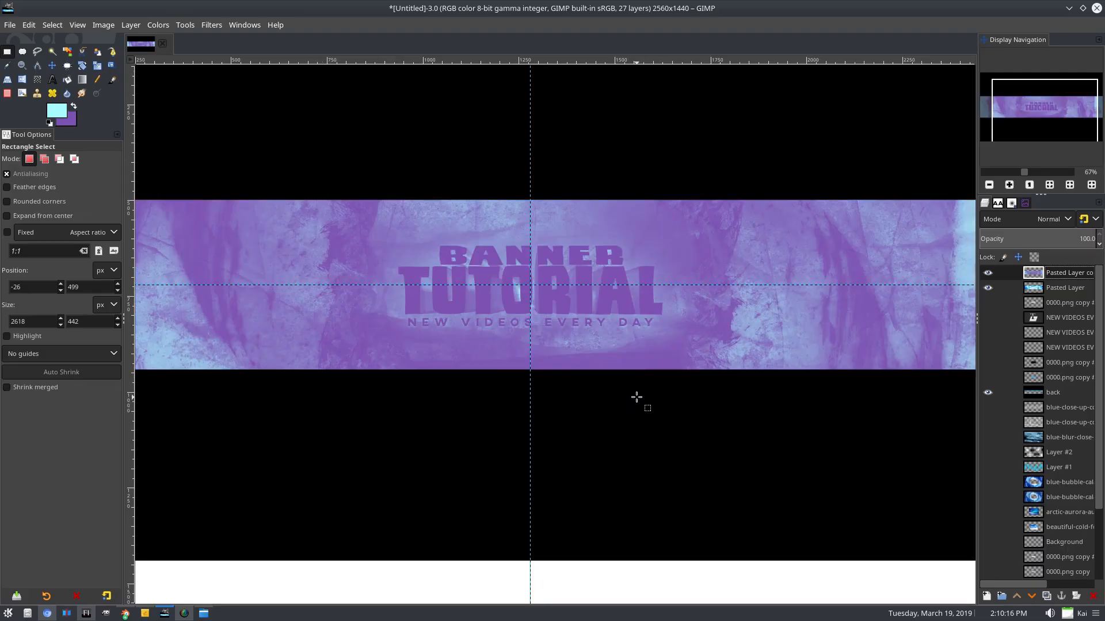
pyautogui.hotkey('ctrl', 'z')
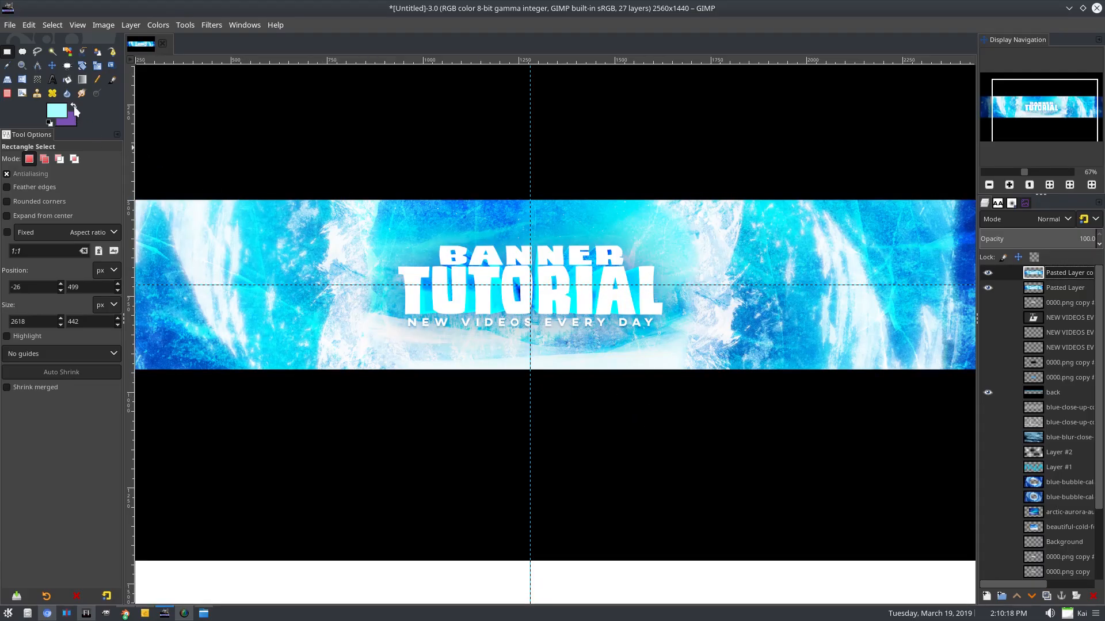
# Make purple the foreground and cyan the background color and apply Gradient Map to the duplicated layer.
pyautogui.click(74, 107)
pyautogui.click(158, 25)
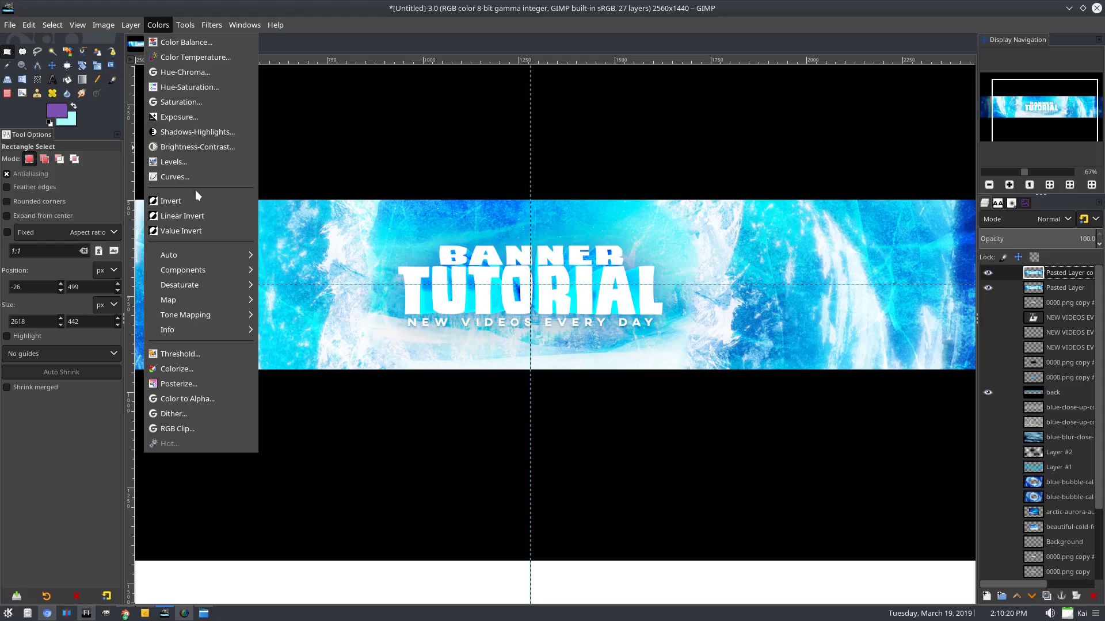
pyautogui.moveTo(182, 299)
pyautogui.click(311, 384)
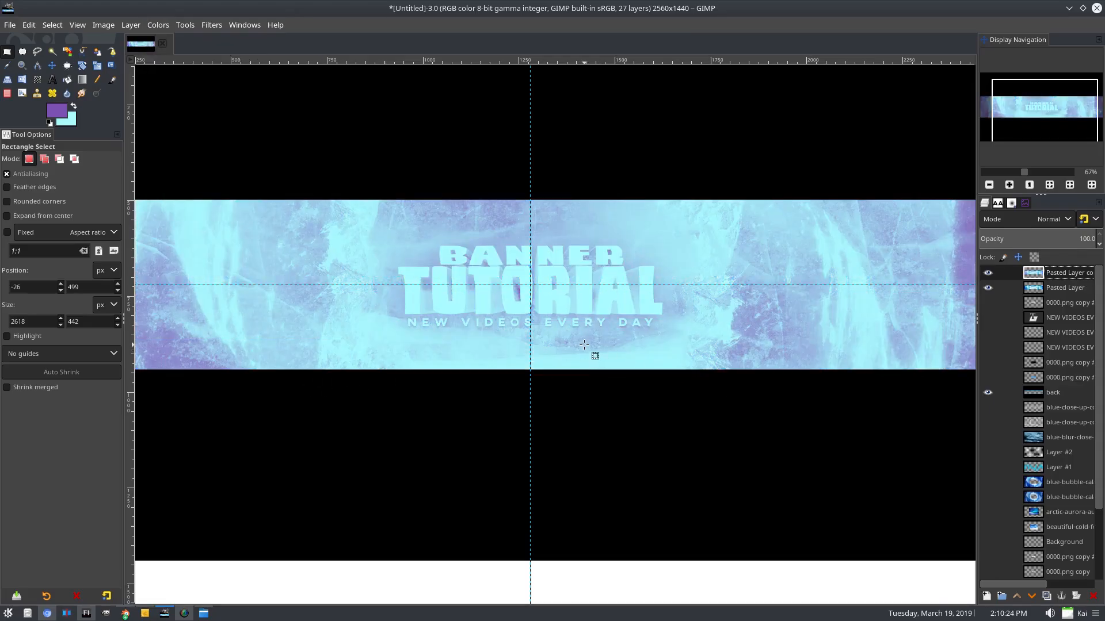
pyautogui.scroll(-1, 550, 344)
pyautogui.scroll(1, 341, 314)
pyautogui.moveTo(683, 283); pyautogui.dragTo(598, 264)
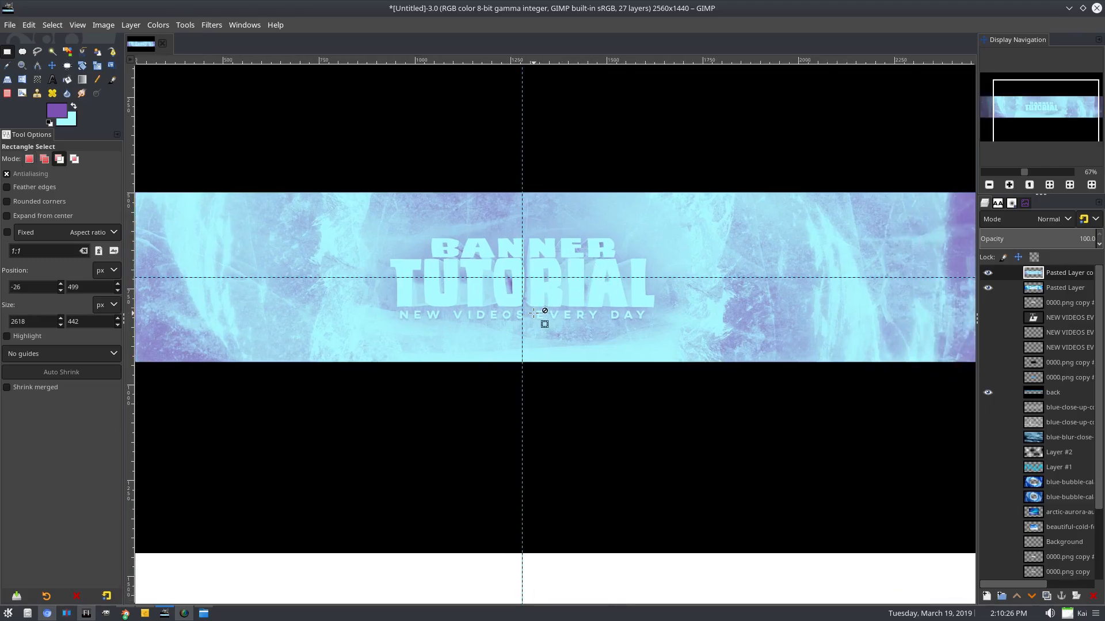
# Try the duplicated layer at about 51% opacity and restore it to 100%.
pyautogui.scroll(1, 534, 307)
pyautogui.scroll(-1, 533, 308)
pyautogui.moveTo(992, 238); pyautogui.dragTo(1039, 238)
pyautogui.scroll(-2, 599, 338)
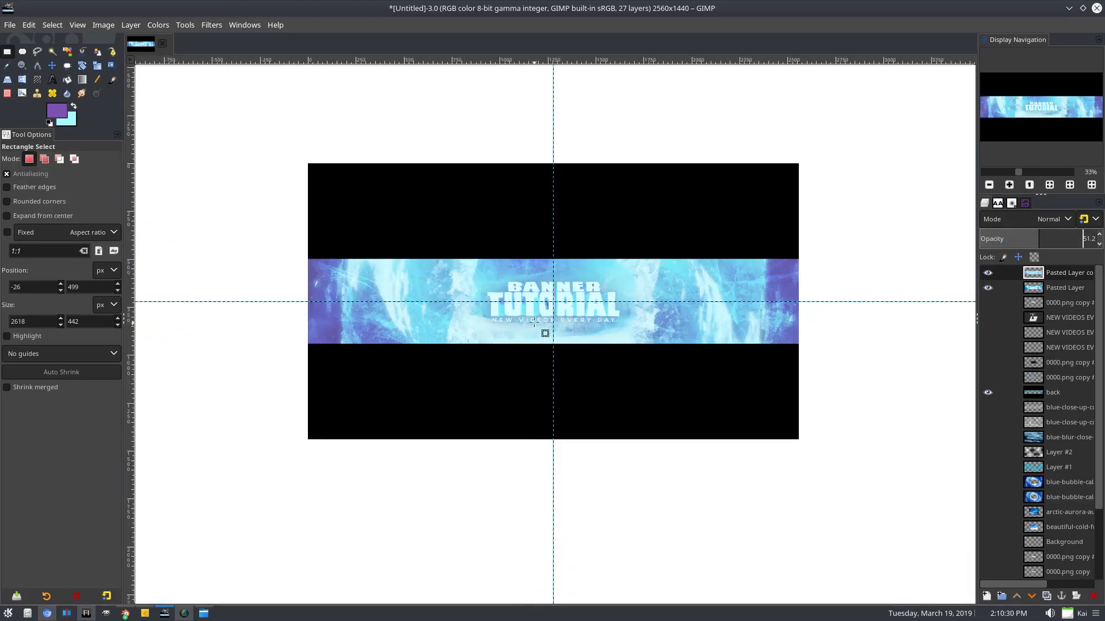
pyautogui.scroll(1, 542, 328)
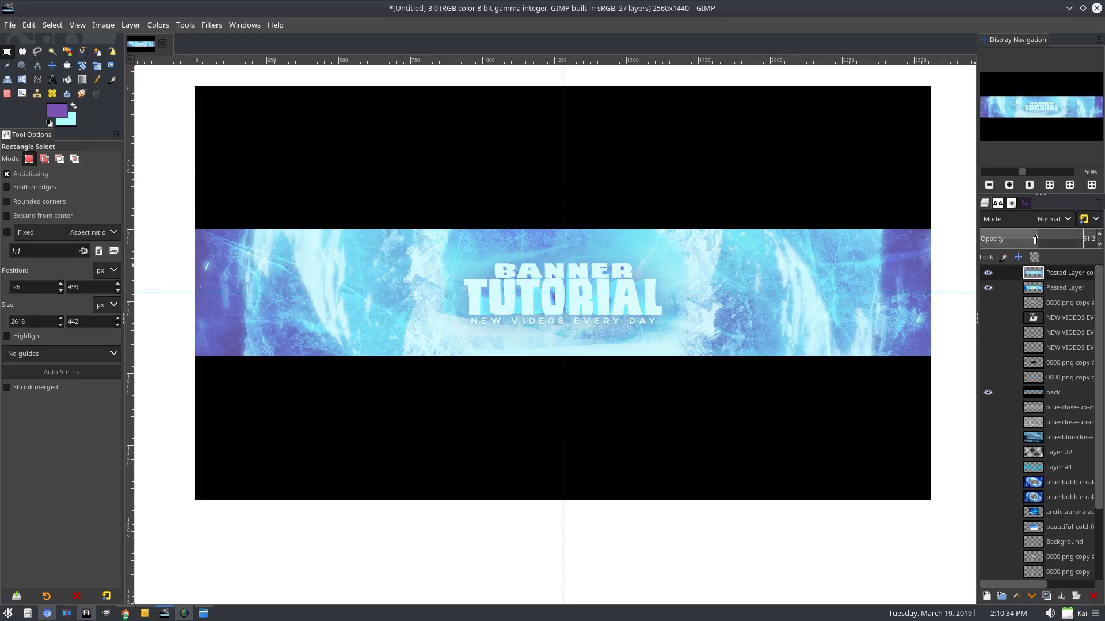
pyautogui.moveTo(1077, 235); pyautogui.dragTo(1100, 234)
# Try the Overlay and Hard light blend modes on the gradient-mapped layer.
pyautogui.click(1066, 220)
pyautogui.click(1033, 533)
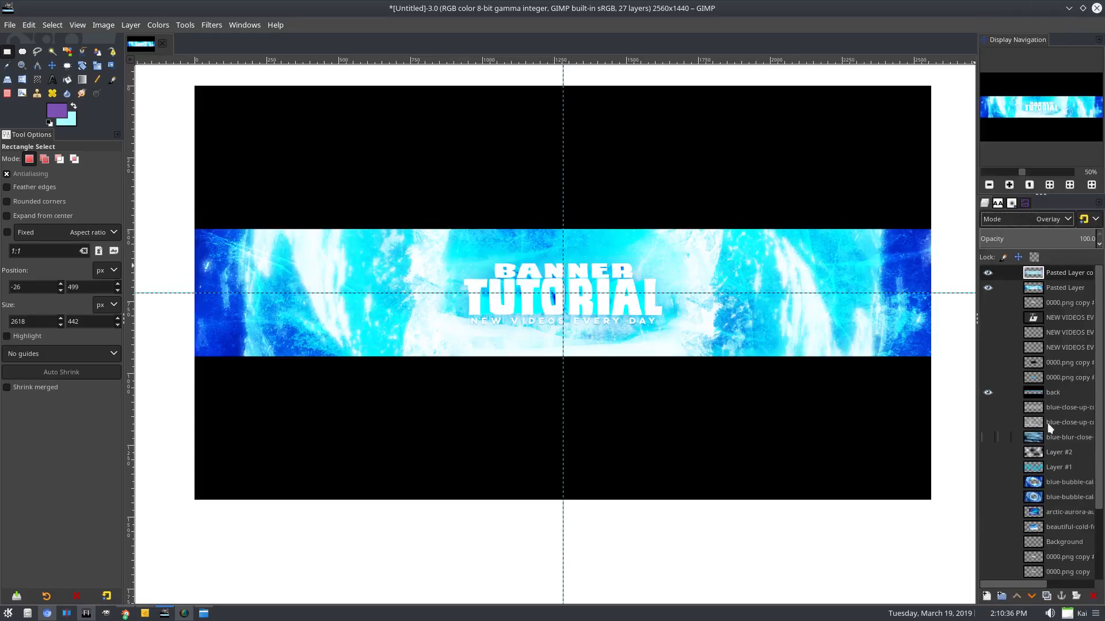
pyautogui.click(1024, 217)
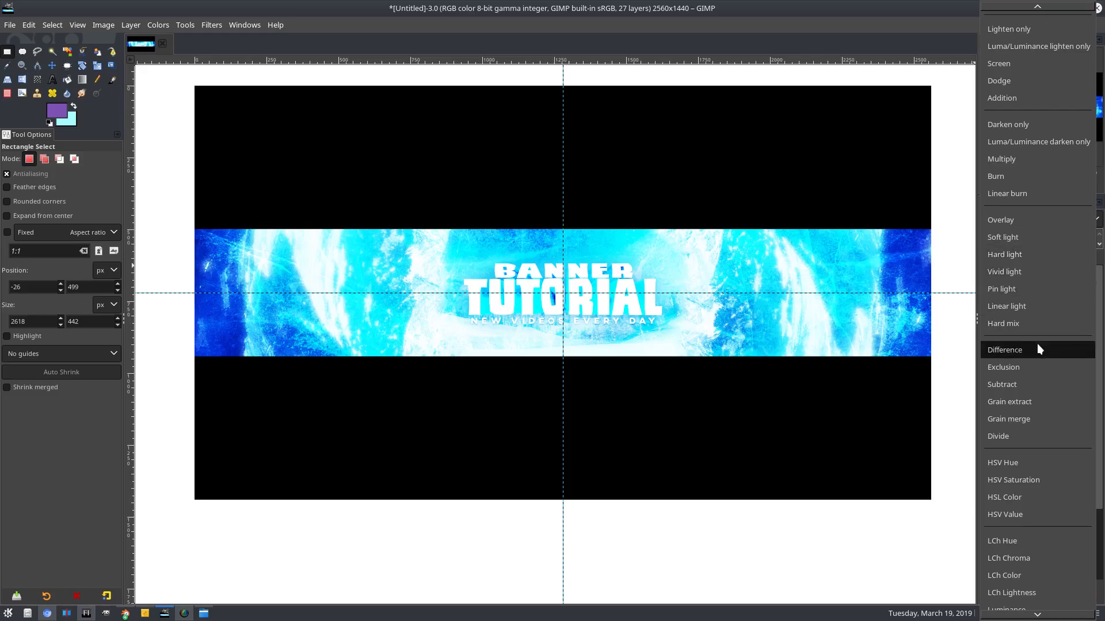
pyautogui.click(1036, 255)
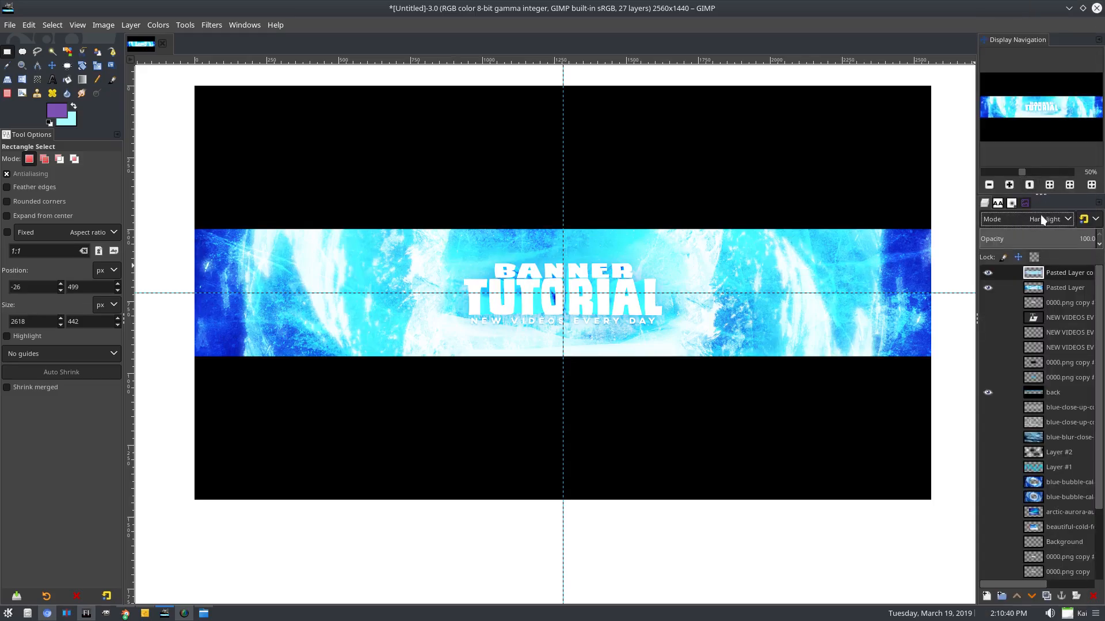
# Set the gradient-mapped layer to Screen mode with about 16.3% opacity.
pyautogui.click(1041, 218)
pyautogui.click(1028, 168)
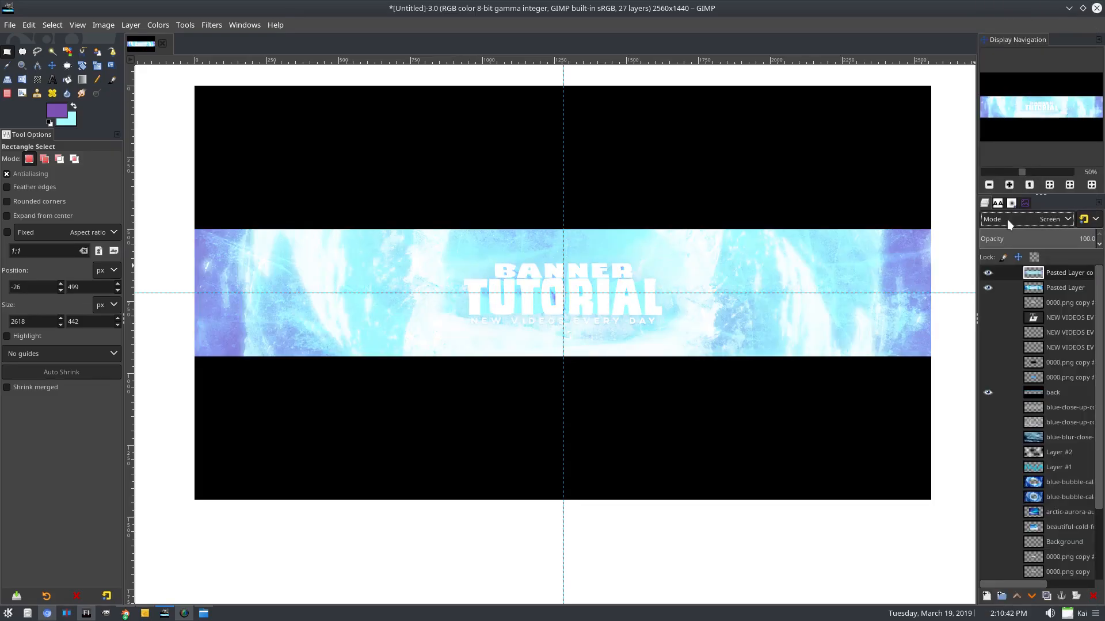
pyautogui.moveTo(1010, 237); pyautogui.dragTo(999, 238)
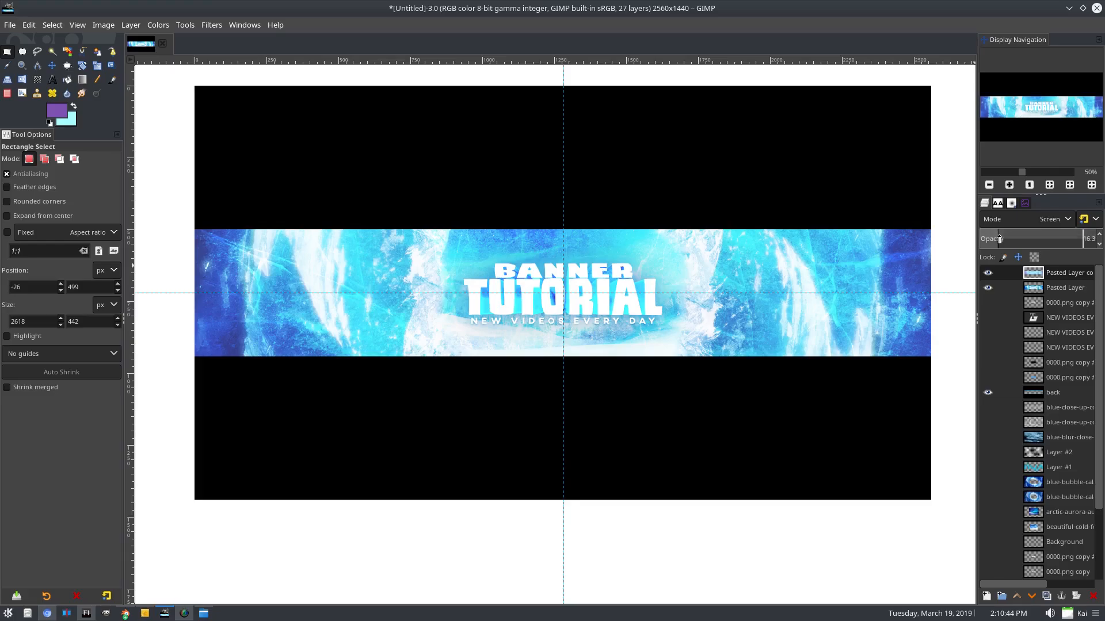
# Toggle the gradient-mapped layer's visibility to compare the banner with and without it, leaving it hidden.
pyautogui.click(989, 272)
pyautogui.click(988, 272)
pyautogui.click(990, 272)
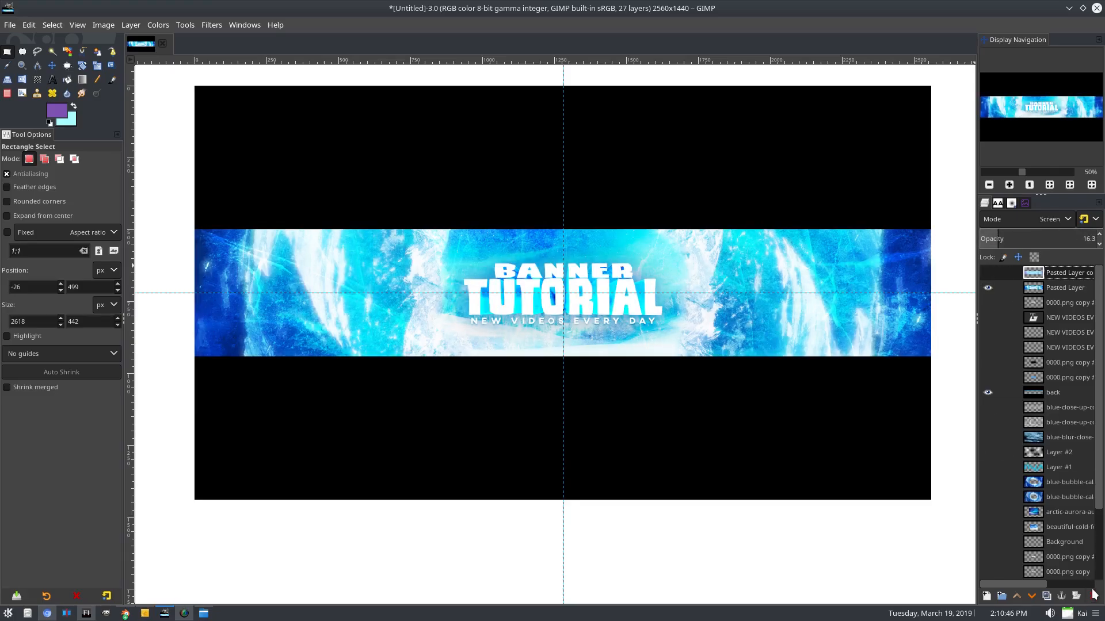
# Show the gradient-mapped layer and return it to Normal mode at 100% opacity.
pyautogui.click(988, 273)
pyautogui.moveTo(1009, 237); pyautogui.dragTo(1100, 238)
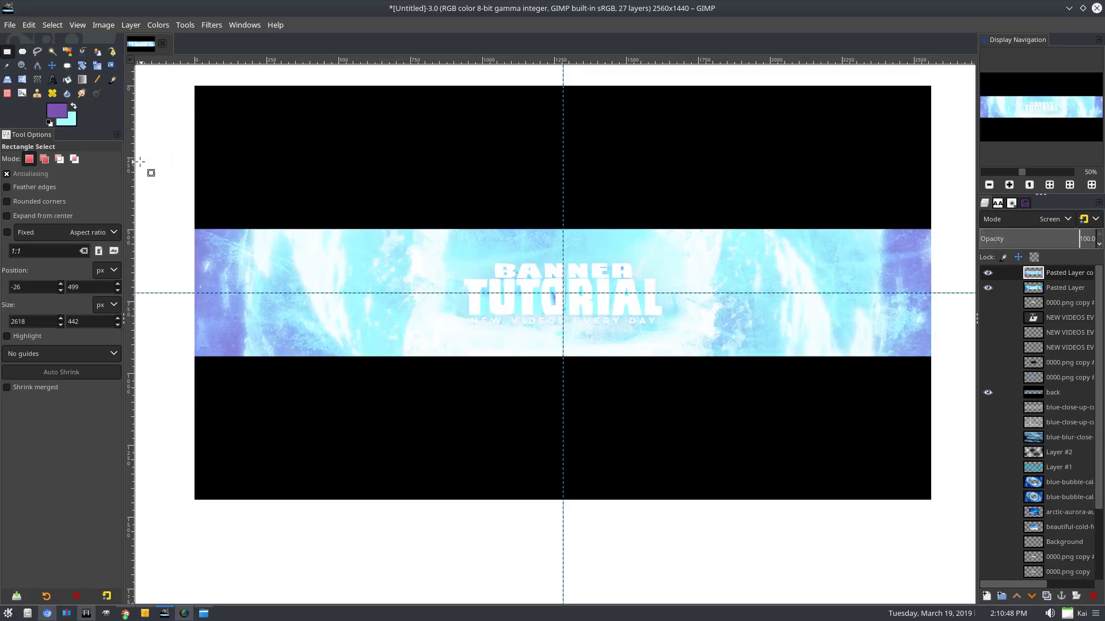
pyautogui.click(1024, 219)
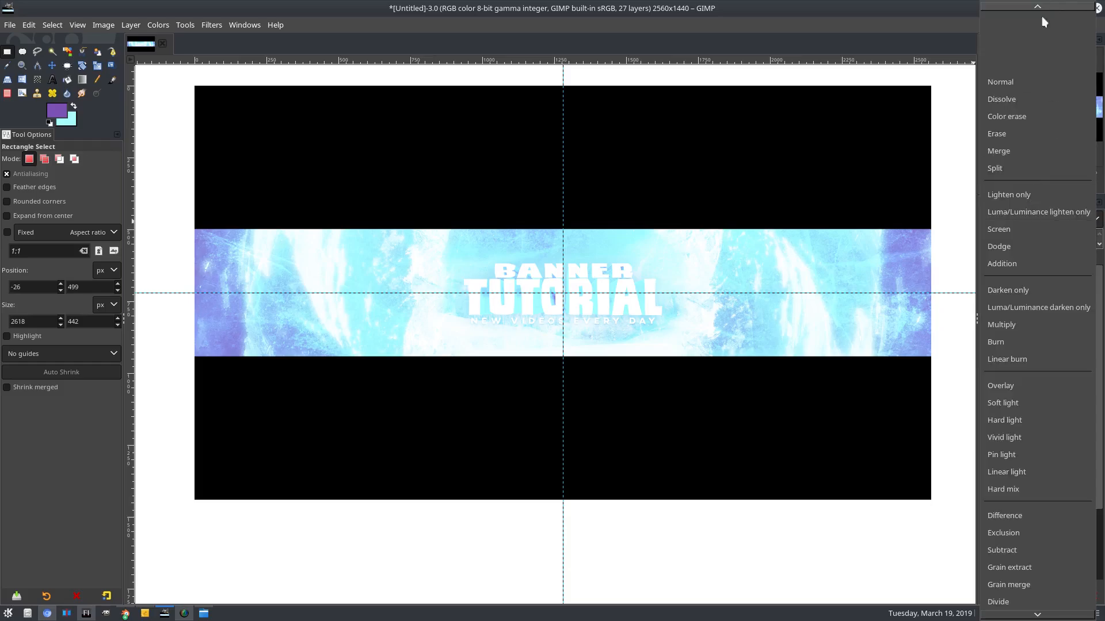
pyautogui.click(1017, 82)
# Swap the foreground and background colors and undo the gradient map on the duplicated layer.
pyautogui.click(73, 107)
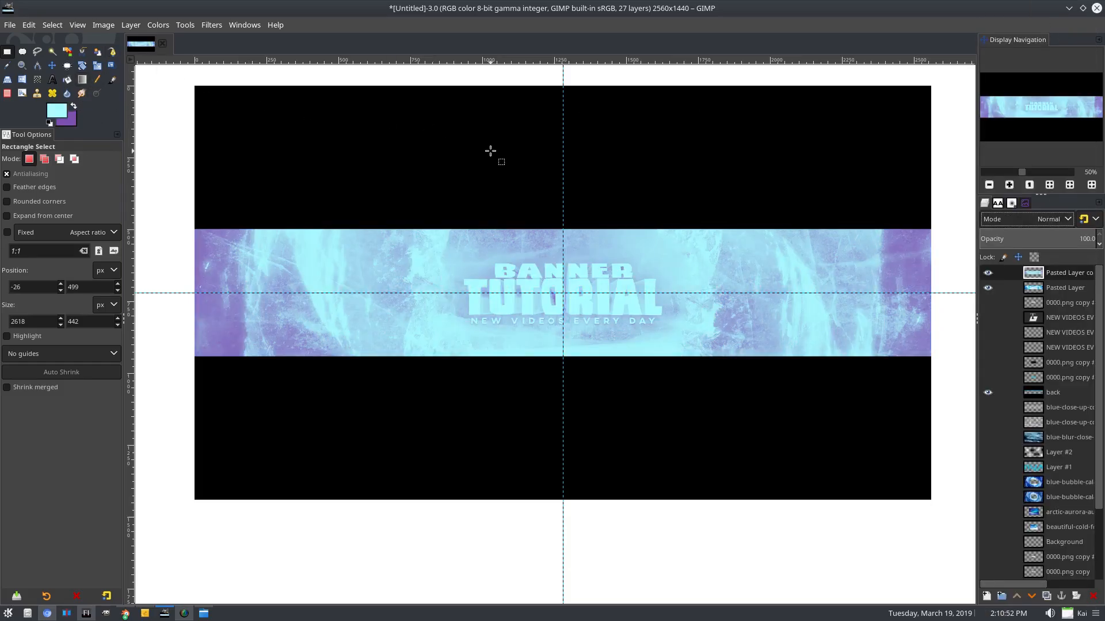
pyautogui.hotkey('ctrl', 'z')
pyautogui.hotkey('ctrl', 'z')
pyautogui.hotkey('ctrl', 'y')
pyautogui.hotkey('ctrl', 'y')
pyautogui.scroll(1, 566, 299)
pyautogui.hotkey('ctrl', 'z')
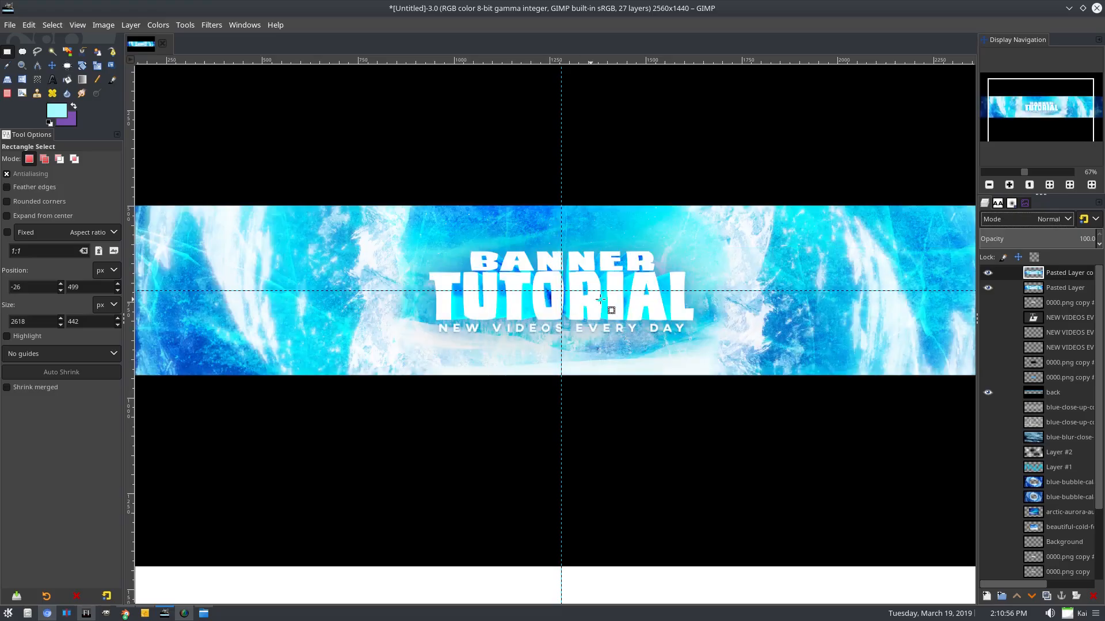
# Change the foreground color from light cyan to a light pink.
pyautogui.click(57, 110)
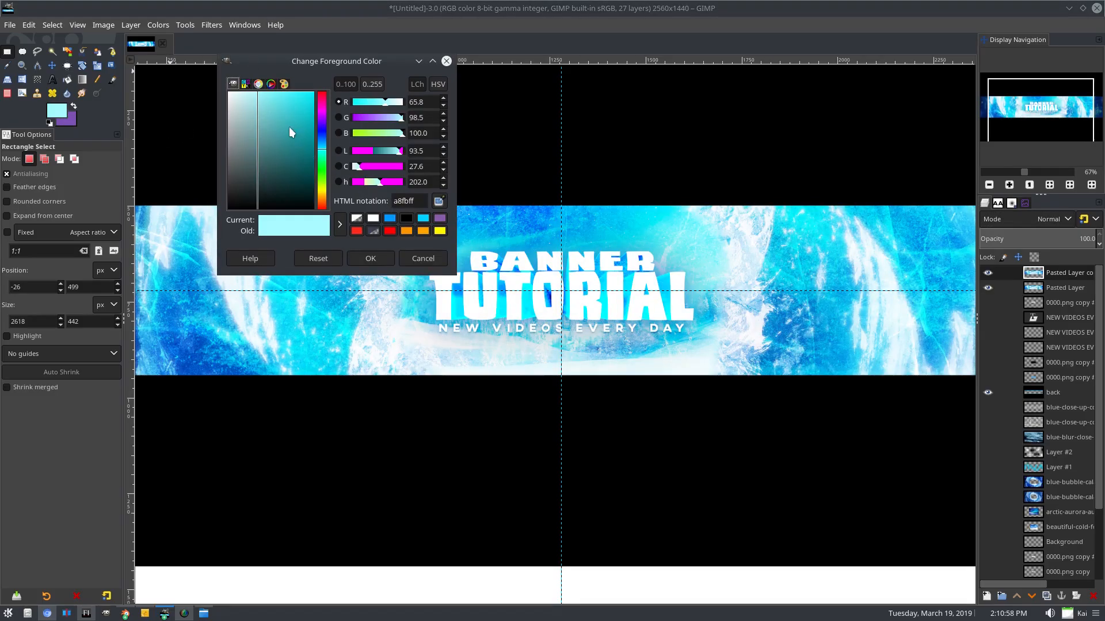
pyautogui.moveTo(323, 153); pyautogui.dragTo(331, 104)
pyautogui.moveTo(258, 89); pyautogui.dragTo(267, 75)
pyautogui.click(369, 258)
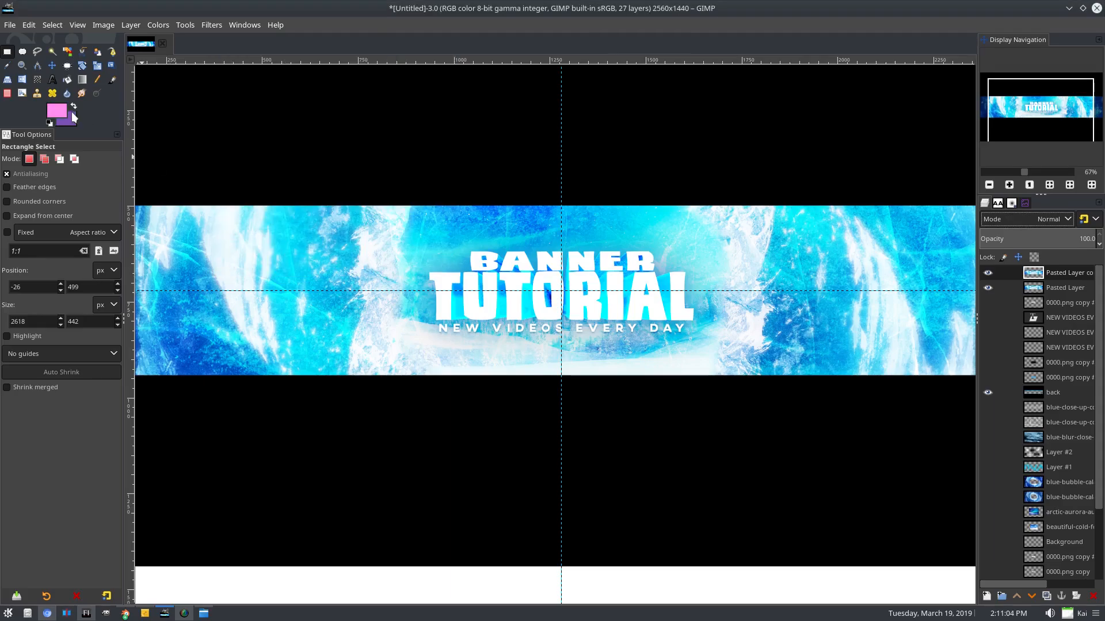
# Make purple the foreground and pink the background, and apply Gradient Map to the duplicated layer.
pyautogui.press('x')
pyautogui.click(158, 25)
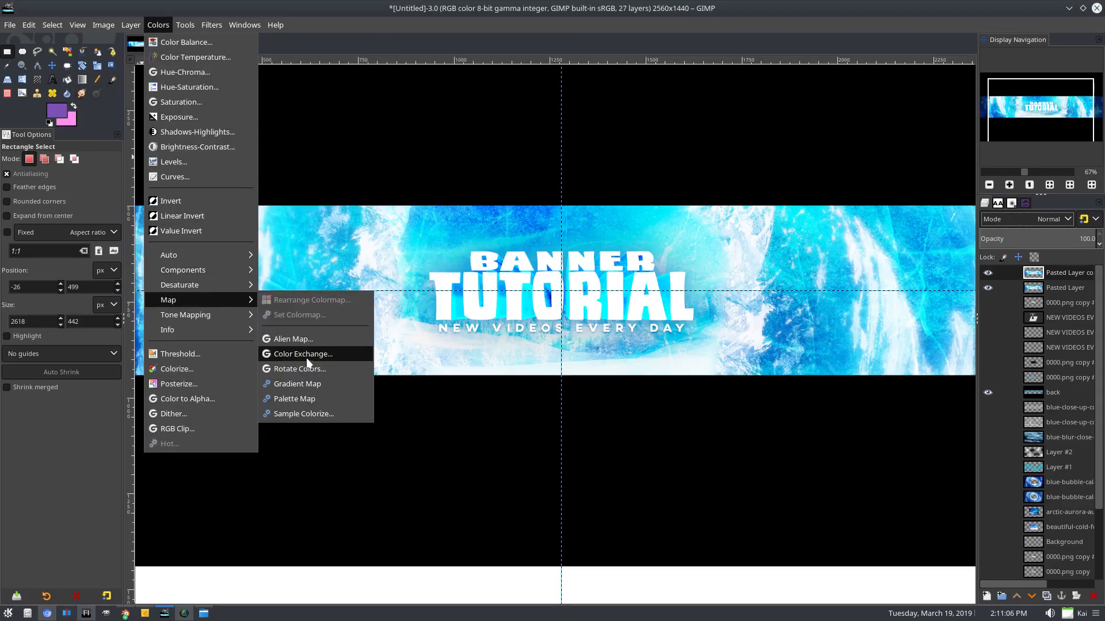
pyautogui.click(312, 377)
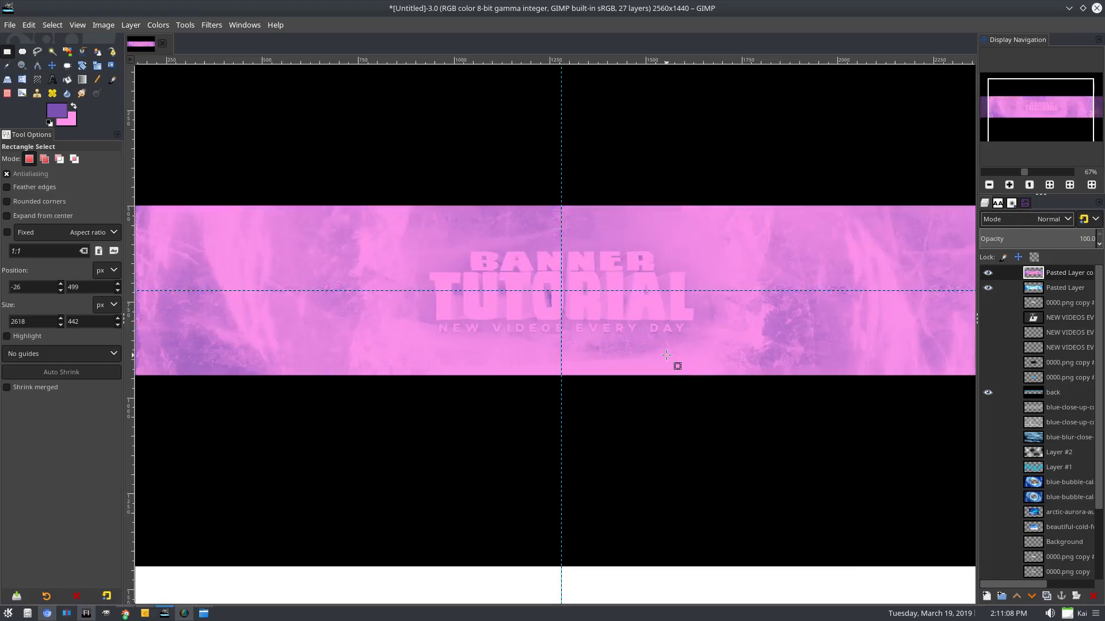
# Lower the pink-purple gradient-mapped layer's opacity to about 39.4%, keeping its mode Normal.
pyautogui.press('-')
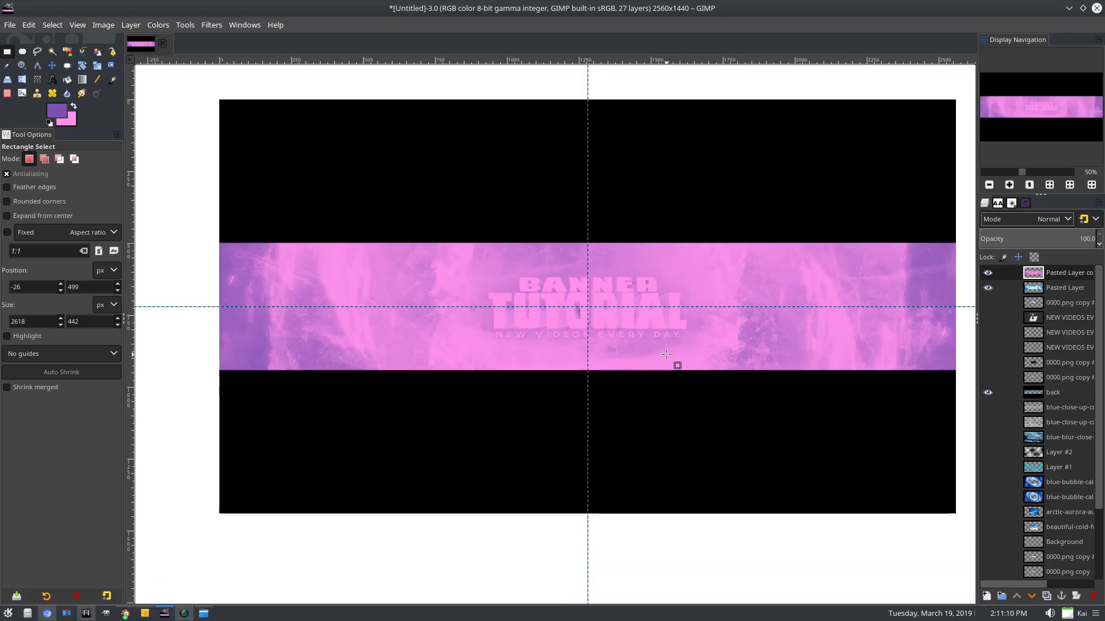
pyautogui.press('+')
pyautogui.click(1062, 217)
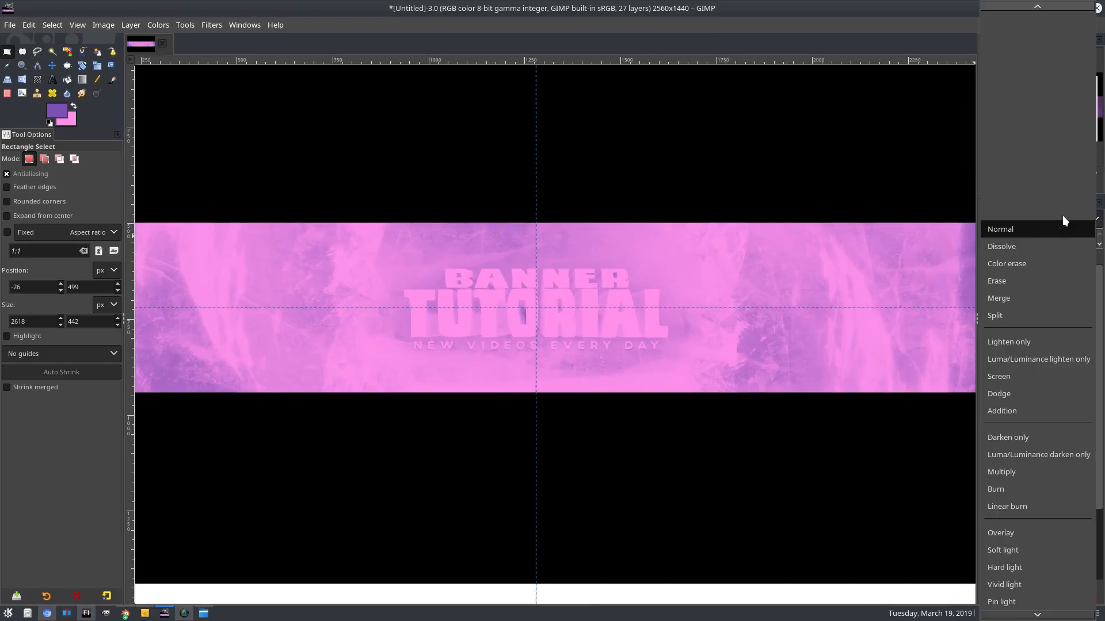
pyautogui.click(971, 247)
pyautogui.click(1004, 237)
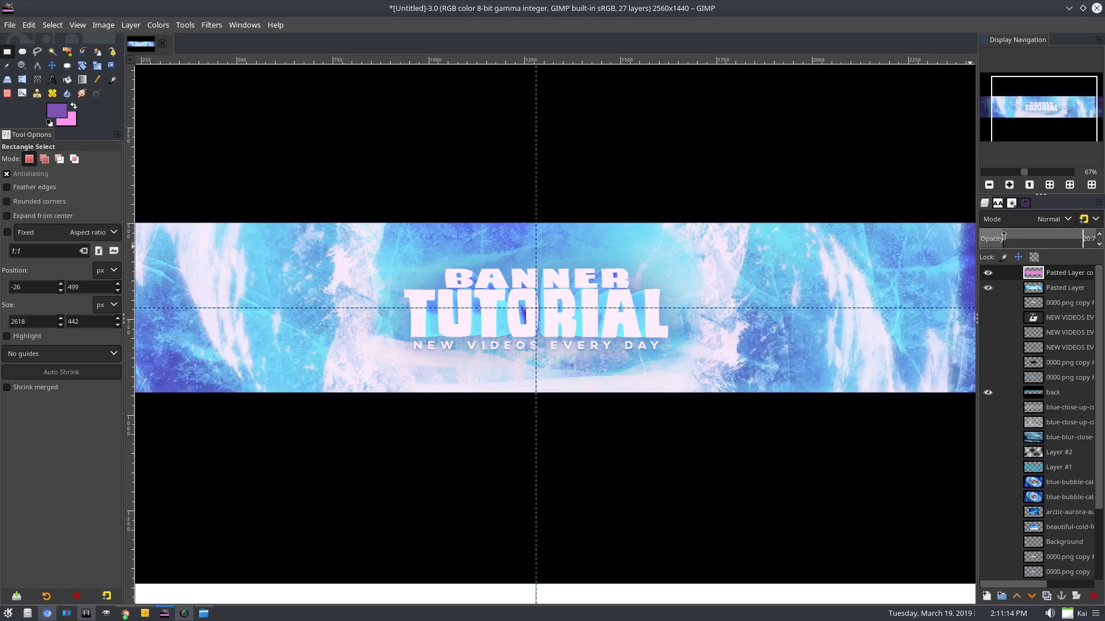
pyautogui.moveTo(1025, 237); pyautogui.dragTo(1026, 236)
pyautogui.press('-')
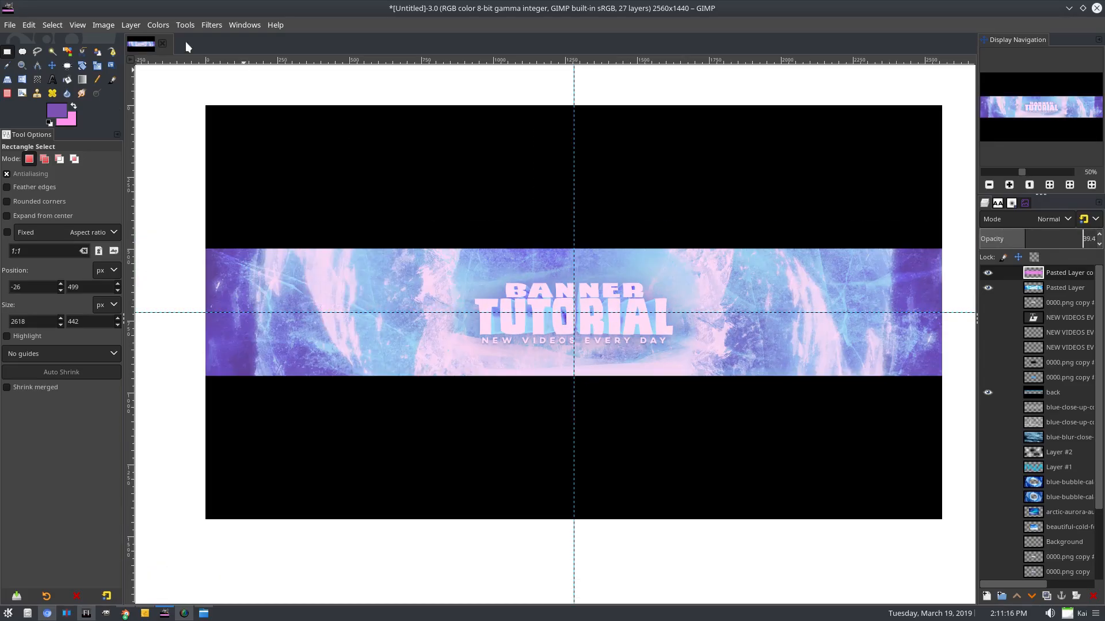
# Open Hue-Saturation for the gradient-mapped layer and try shifting the master hue, returning it to 0.
pyautogui.click(158, 25)
pyautogui.click(192, 87)
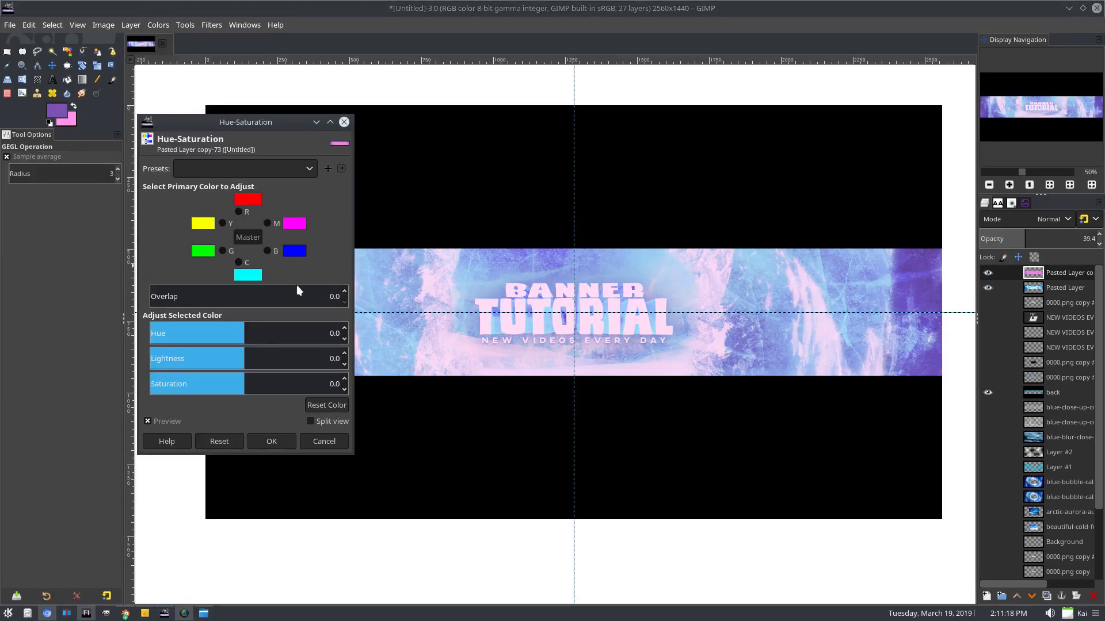
pyautogui.click(158, 25)
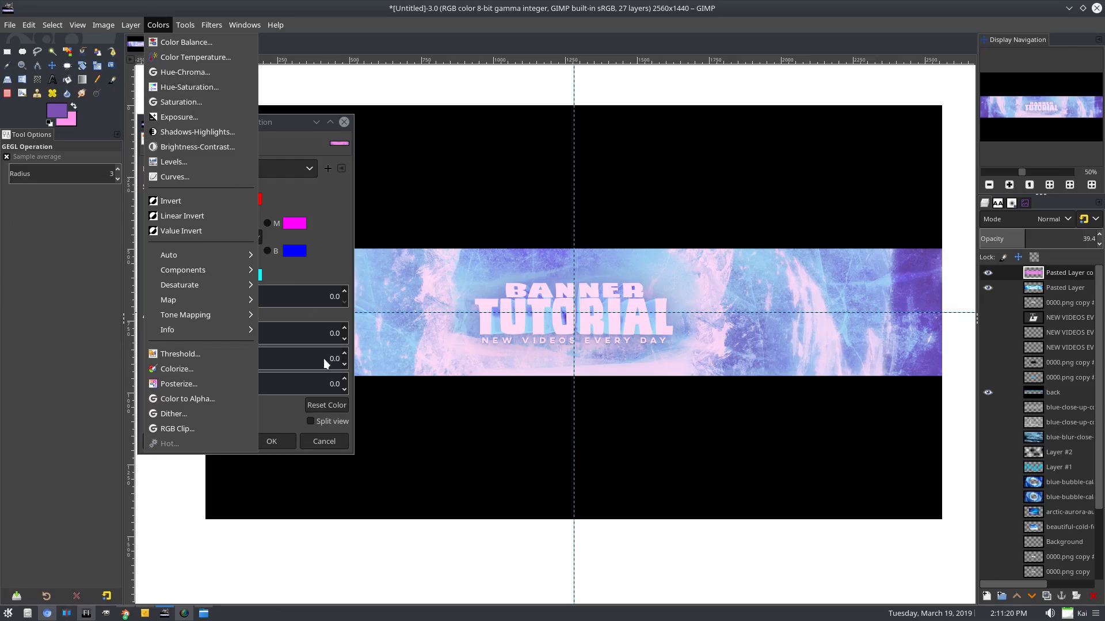
pyautogui.click(296, 282)
pyautogui.moveTo(256, 329)
pyautogui.mouseDown()
pyautogui.moveTo(175, 322)
pyautogui.moveTo(250, 322)
pyautogui.mouseUp()
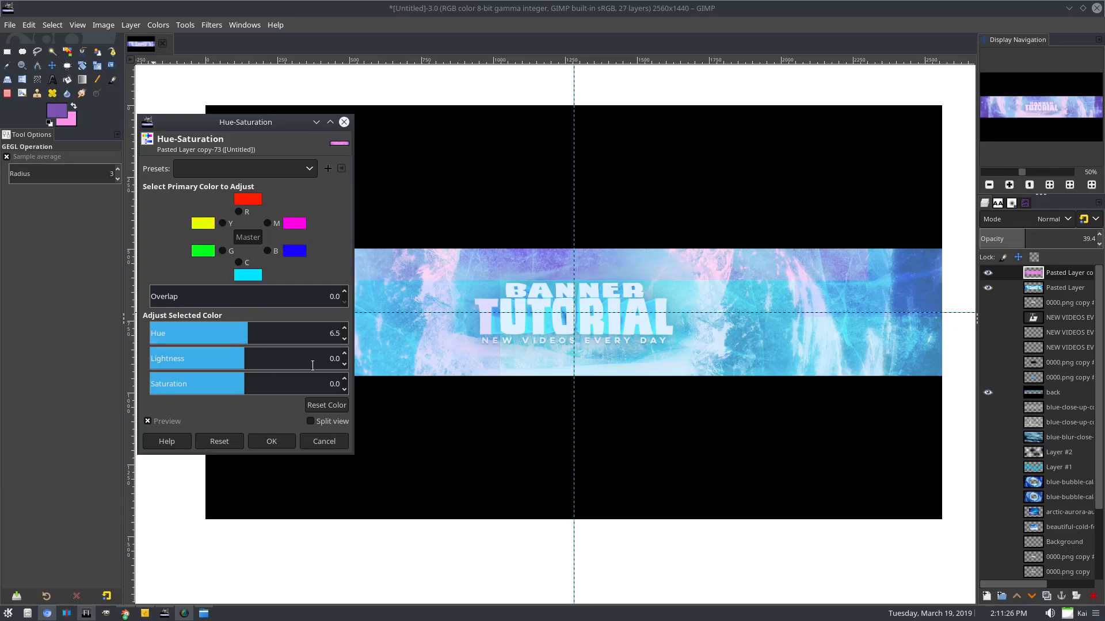
# Shift the magenta hue to about -111.7, adjust its saturation, and apply the Hue-Saturation changes.
pyautogui.click(267, 224)
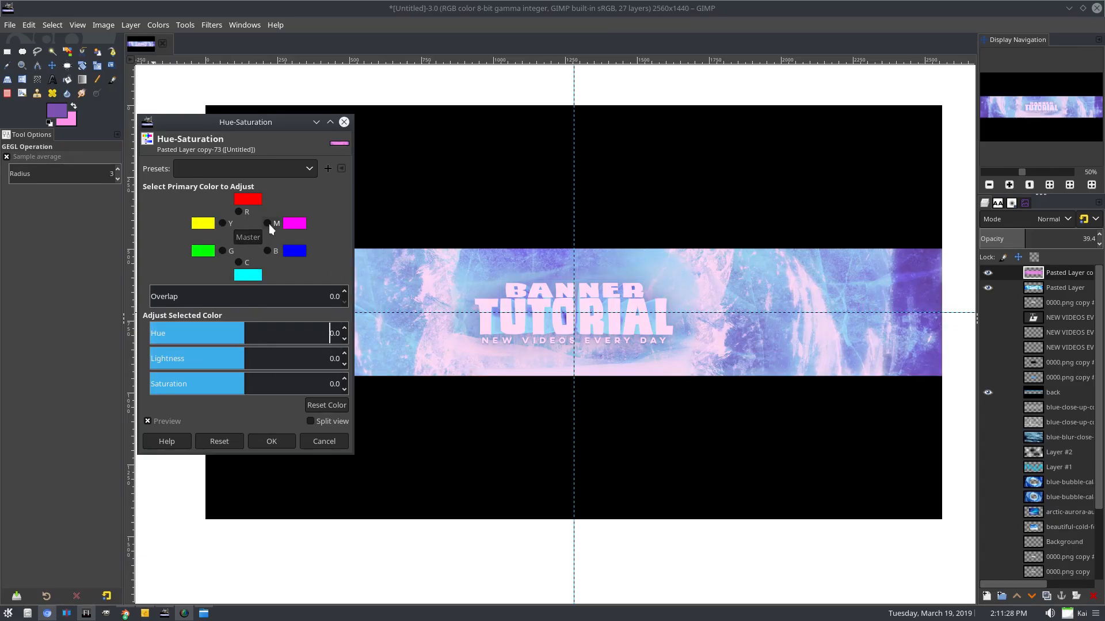
pyautogui.moveTo(224, 329); pyautogui.dragTo(187, 333)
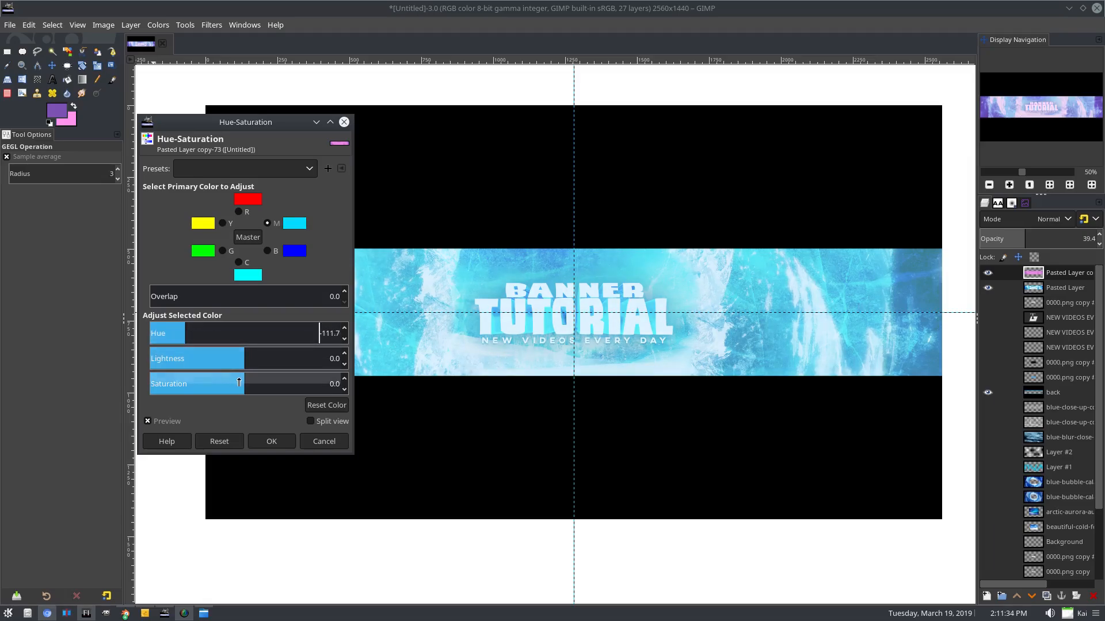
pyautogui.moveTo(242, 384); pyautogui.dragTo(258, 365)
pyautogui.click(271, 442)
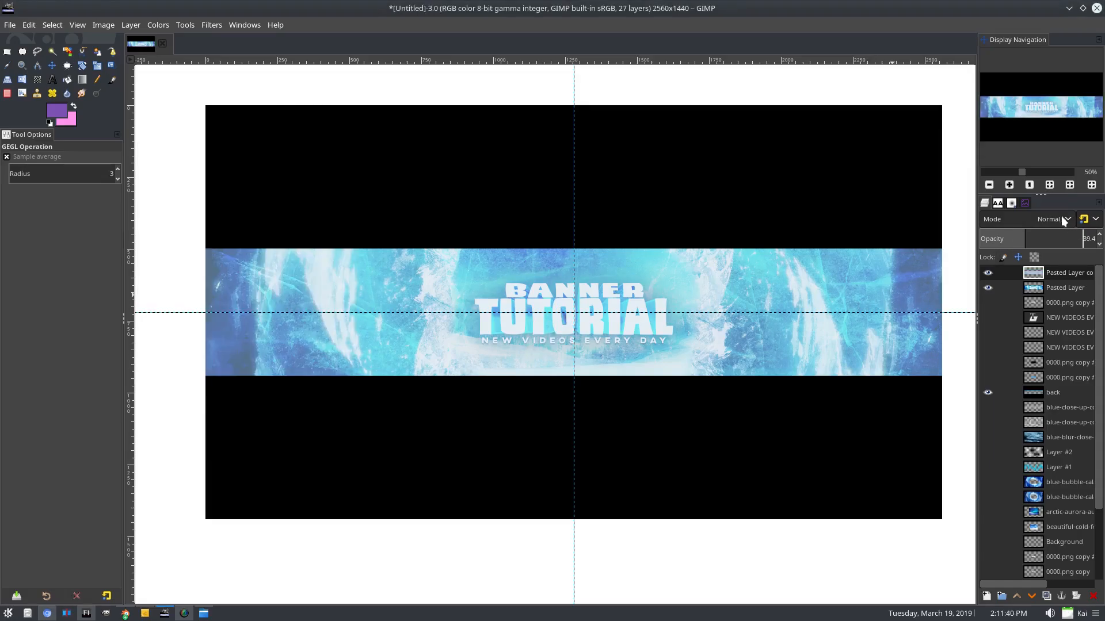
# Set the recolored layer to Screen mode with about 19.2% opacity.
pyautogui.click(1053, 218)
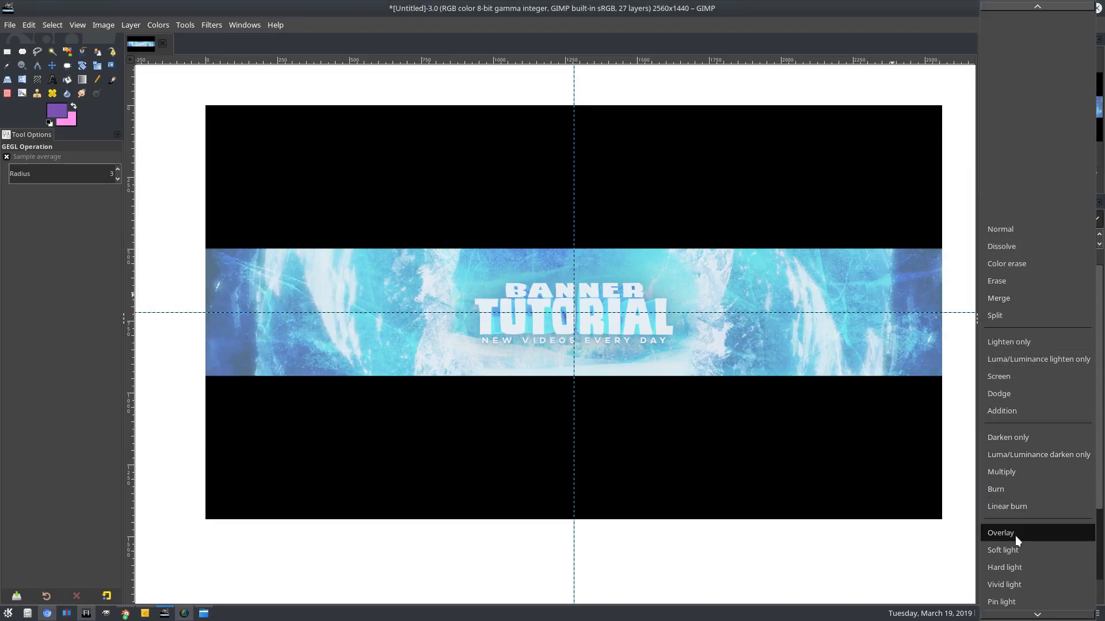
pyautogui.click(1027, 375)
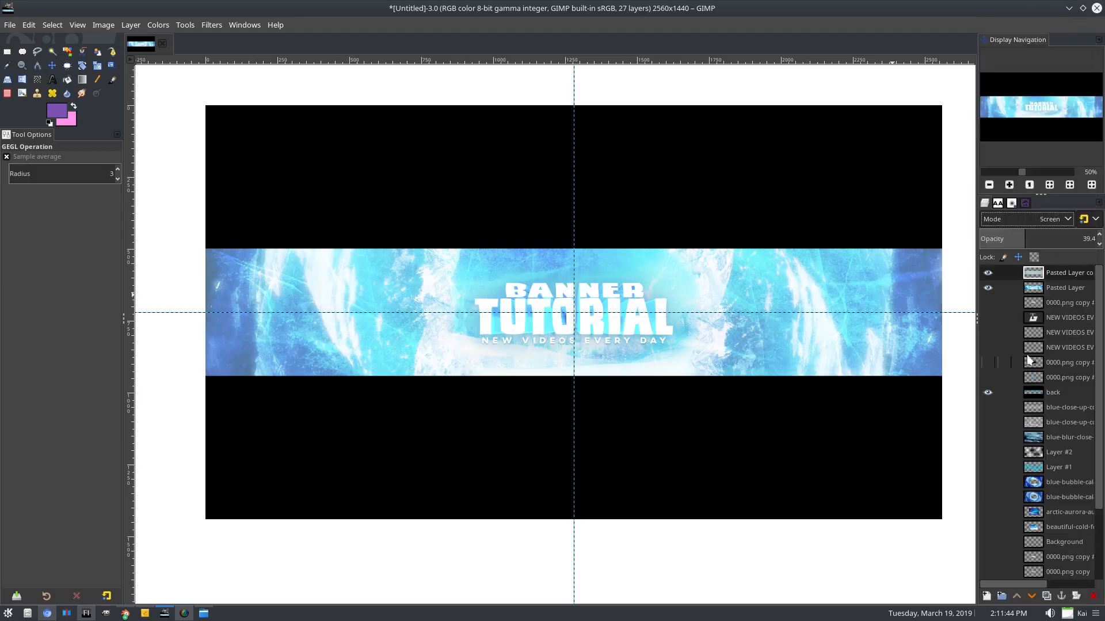
pyautogui.click(1002, 238)
# Compare the banner with and without the recolored layer, and lower its opacity to about 14.3%.
pyautogui.click(988, 272)
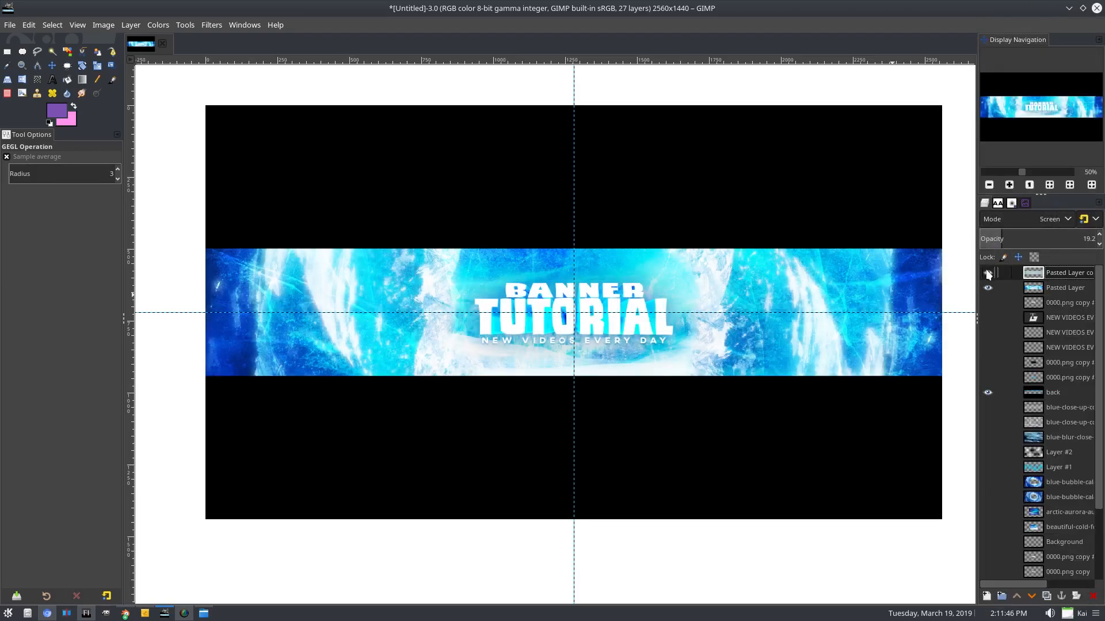
pyautogui.scroll(-3, 643, 332)
pyautogui.click(988, 272)
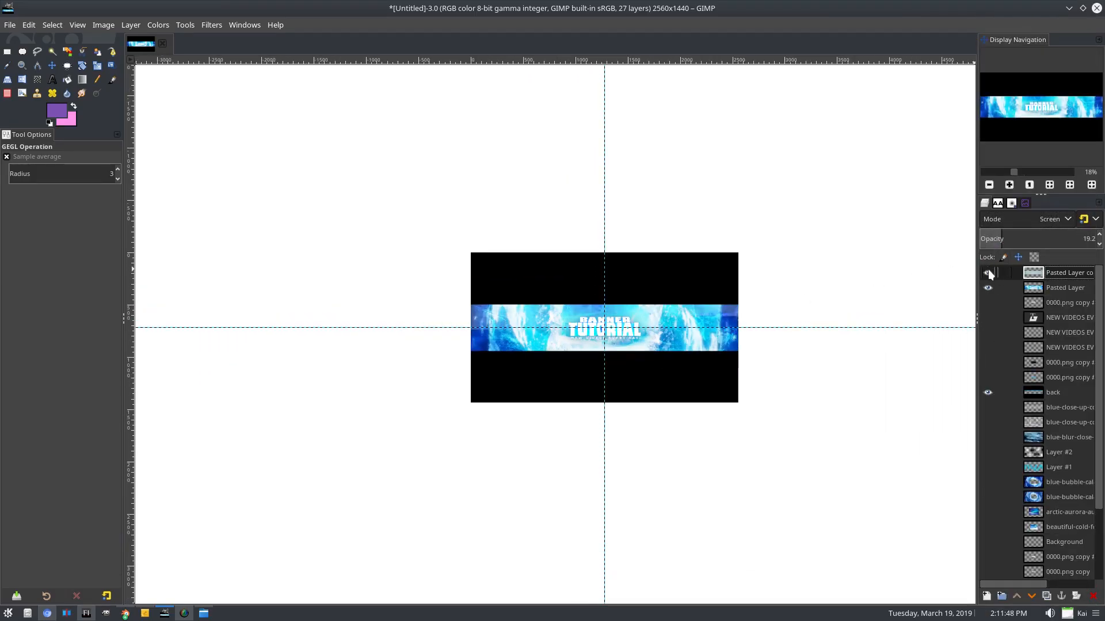
pyautogui.scroll(3, 589, 380)
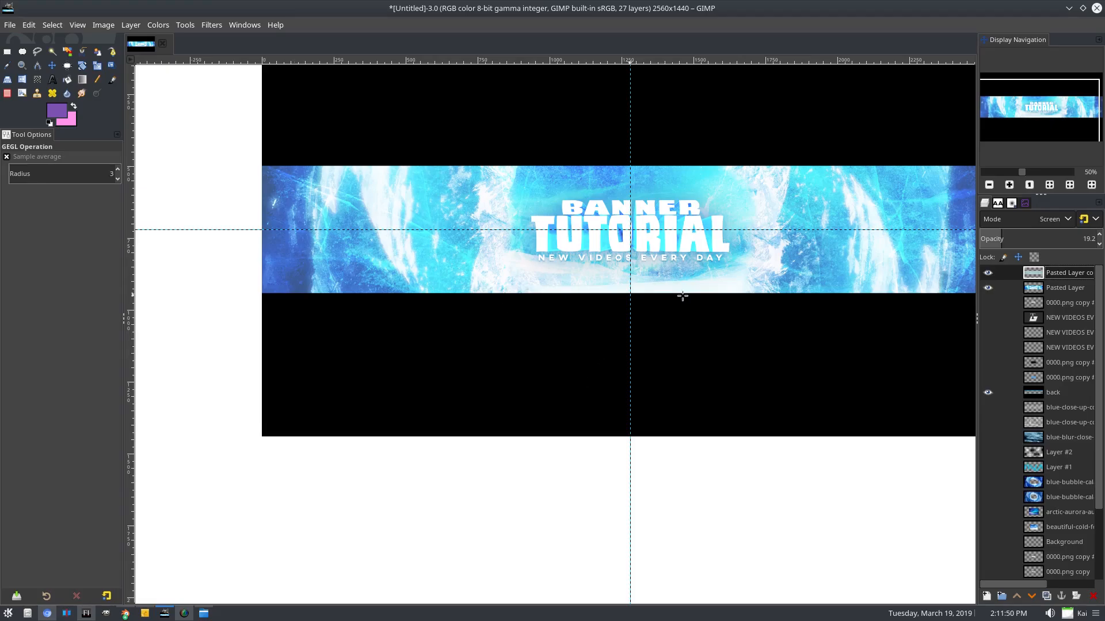
pyautogui.click(987, 272)
pyautogui.click(996, 238)
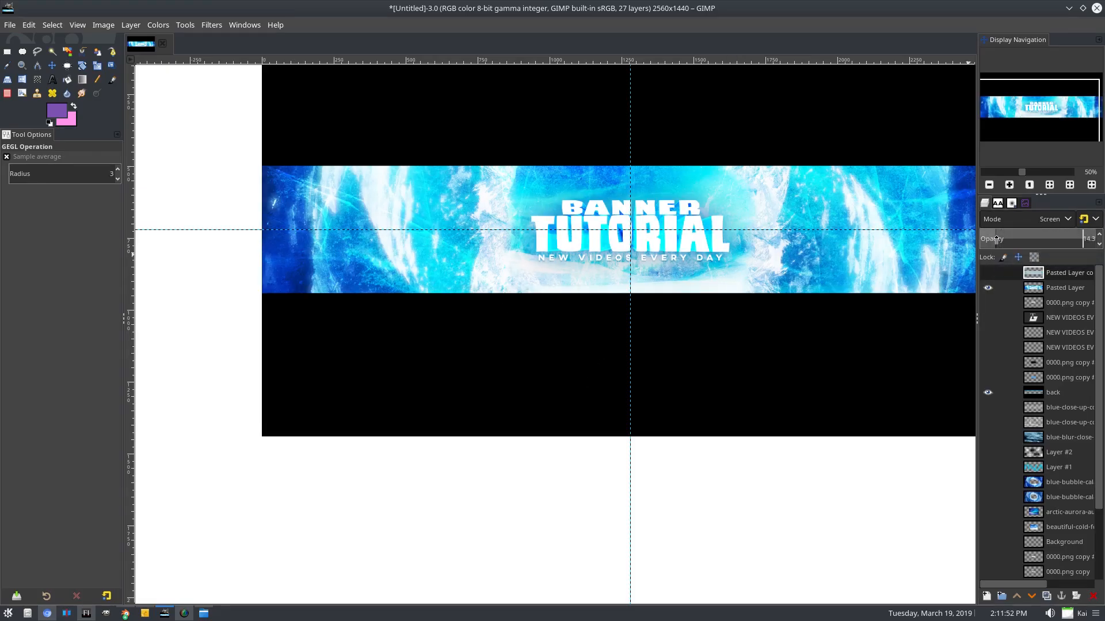
pyautogui.click(987, 273)
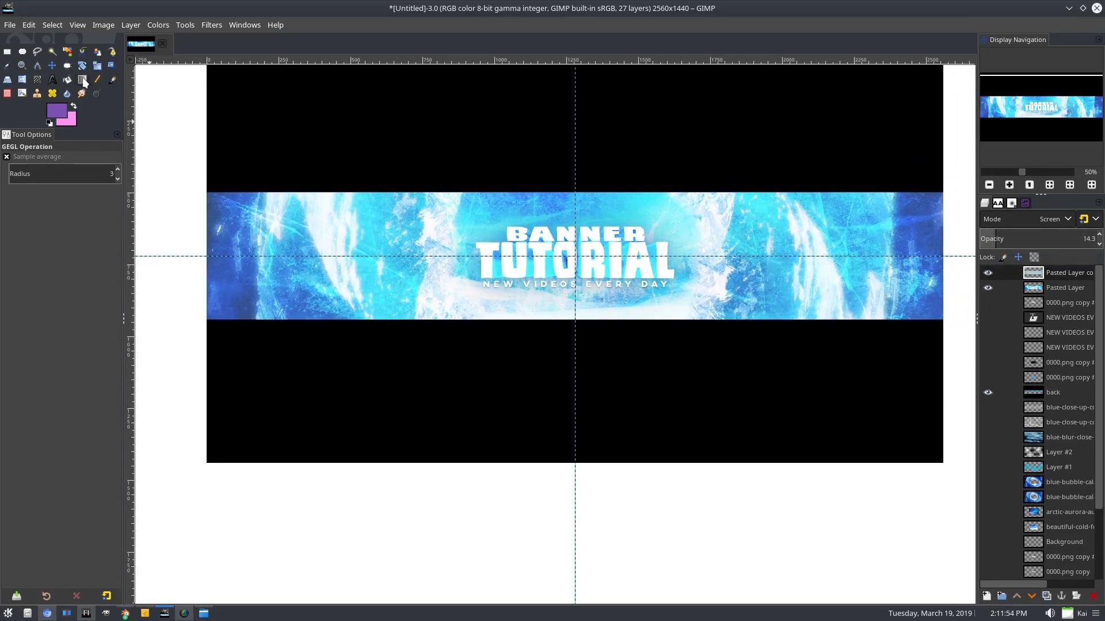
# Erase the recolored layer at the banner's left and right ends with a large soft eraser of size 1221.46.
pyautogui.click(7, 93)
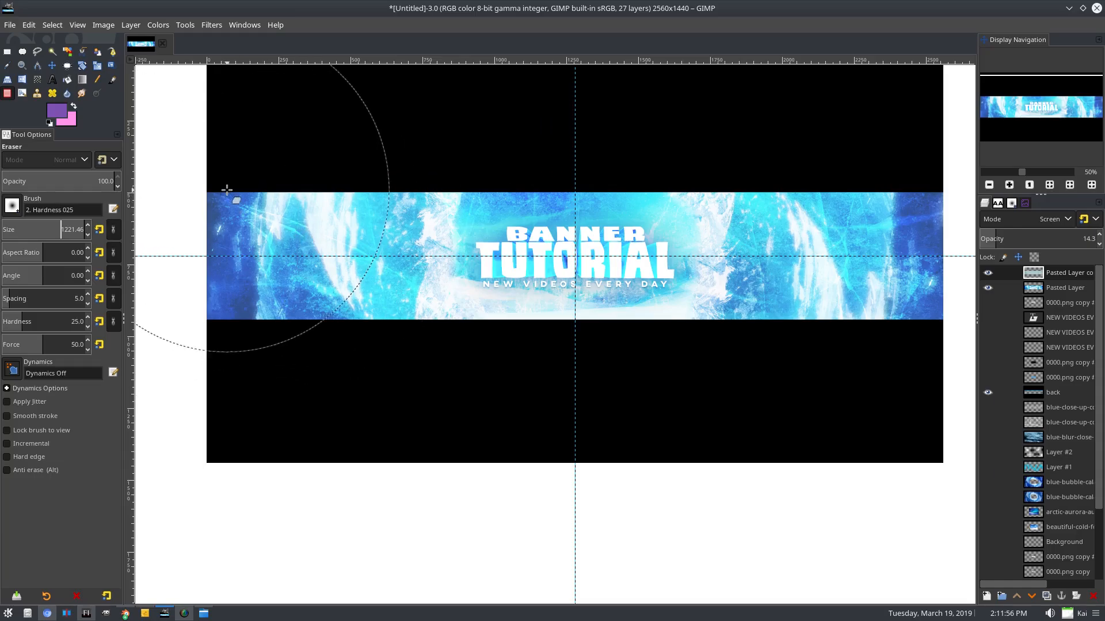
pyautogui.moveTo(228, 285); pyautogui.dragTo(231, 311)
pyautogui.moveTo(636, 291); pyautogui.dragTo(403, 231)
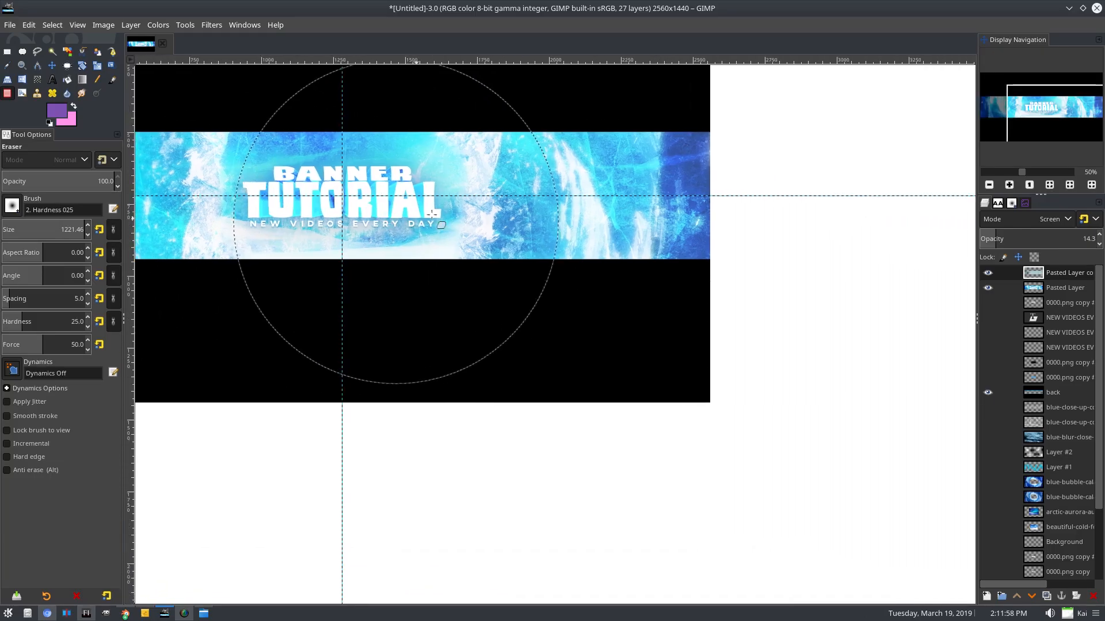
pyautogui.moveTo(699, 122)
pyautogui.mouseDown()
pyautogui.moveTo(705, 151)
pyautogui.moveTo(700, 197)
pyautogui.mouseUp()
# Toggle the partly erased layer's visibility to compare the banner, leaving it visible, and inspect the title up close.
pyautogui.click(988, 274)
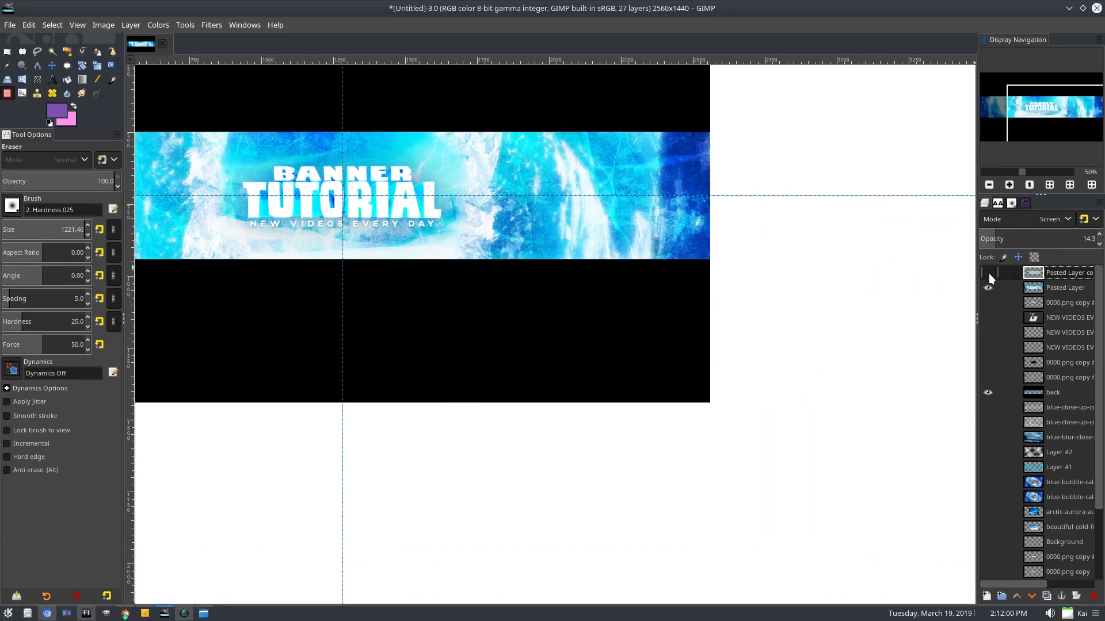
pyautogui.click(988, 273)
pyautogui.click(988, 273)
pyautogui.click(988, 274)
pyautogui.click(988, 273)
pyautogui.click(988, 273)
pyautogui.scroll(-2, 449, 213)
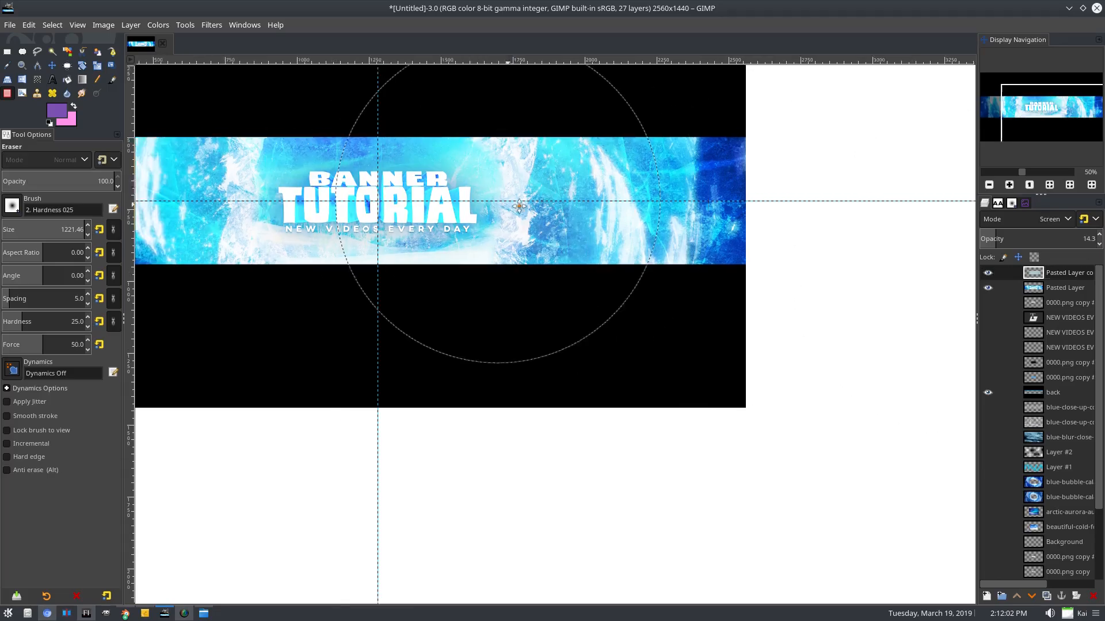
pyautogui.scroll(3, 548, 235)
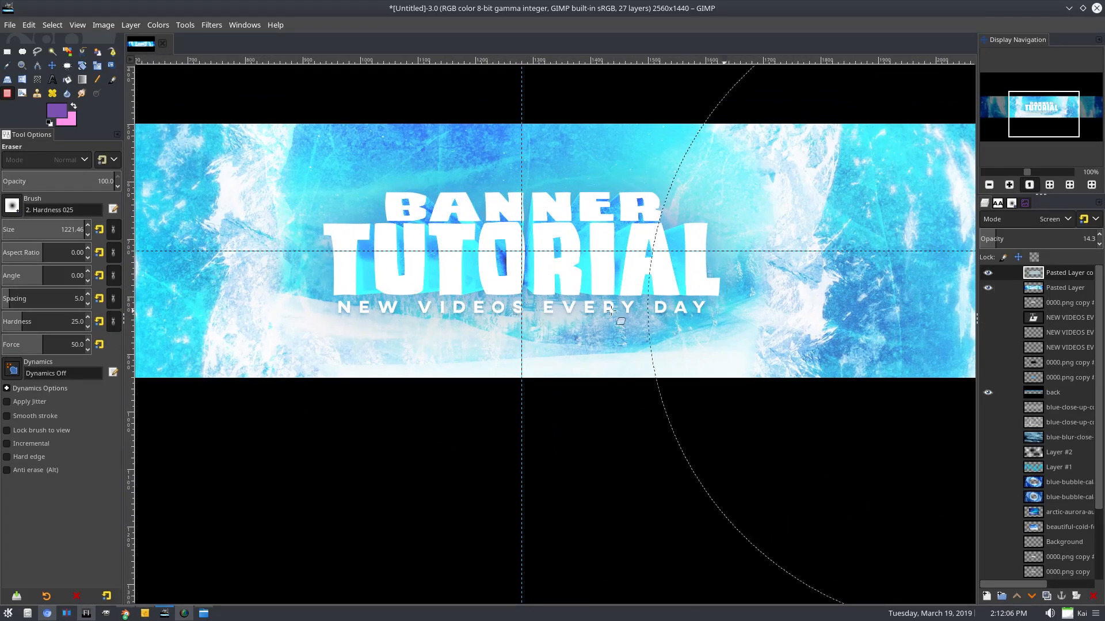
# Reduce the eraser size to about 220 and add a new transparent 2560 × 1440 layer on top.
pyautogui.click(68, 230)
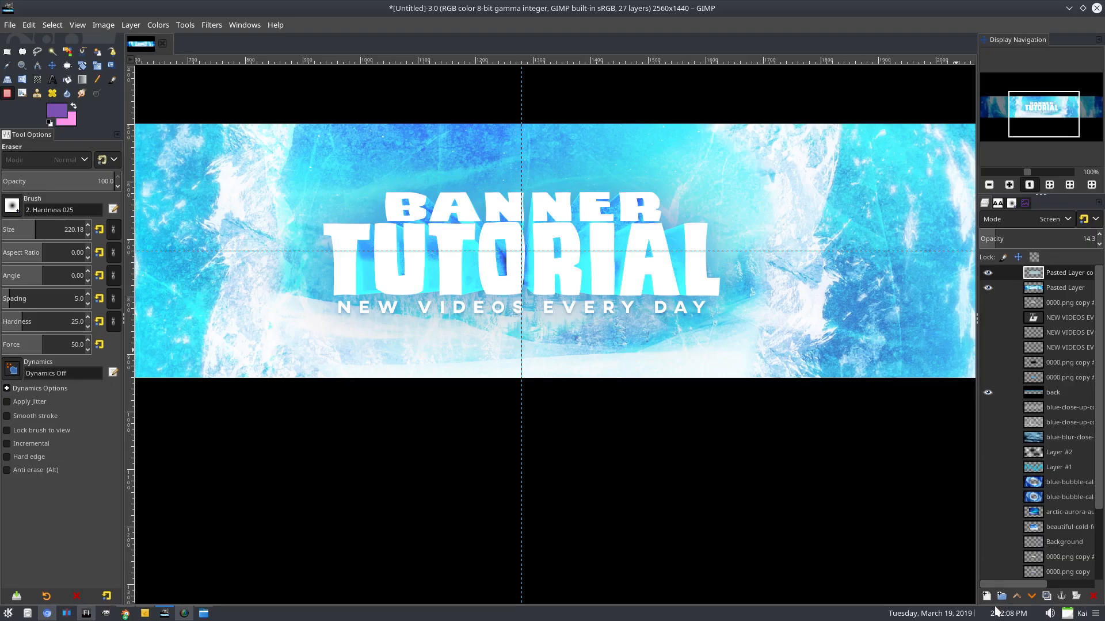
pyautogui.hotkey('shift', 'ctrl', 'n')
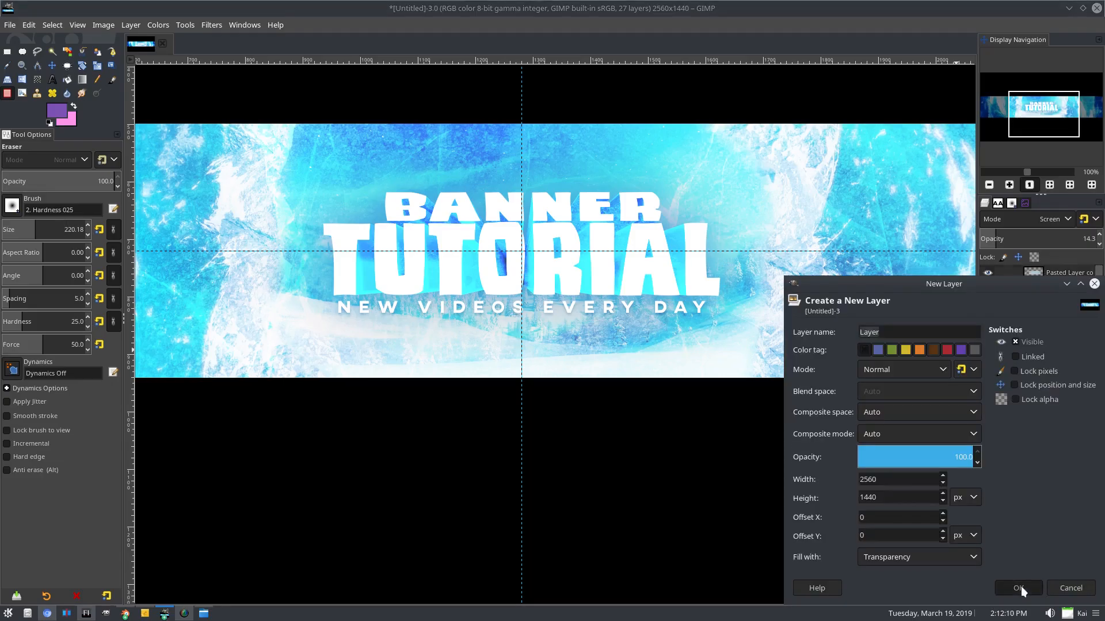
pyautogui.click(1018, 588)
pyautogui.press('2')
# Sample the bright blue beside the first T of TUTORIAL from the Pasted Layer as the foreground color.
pyautogui.click(8, 67)
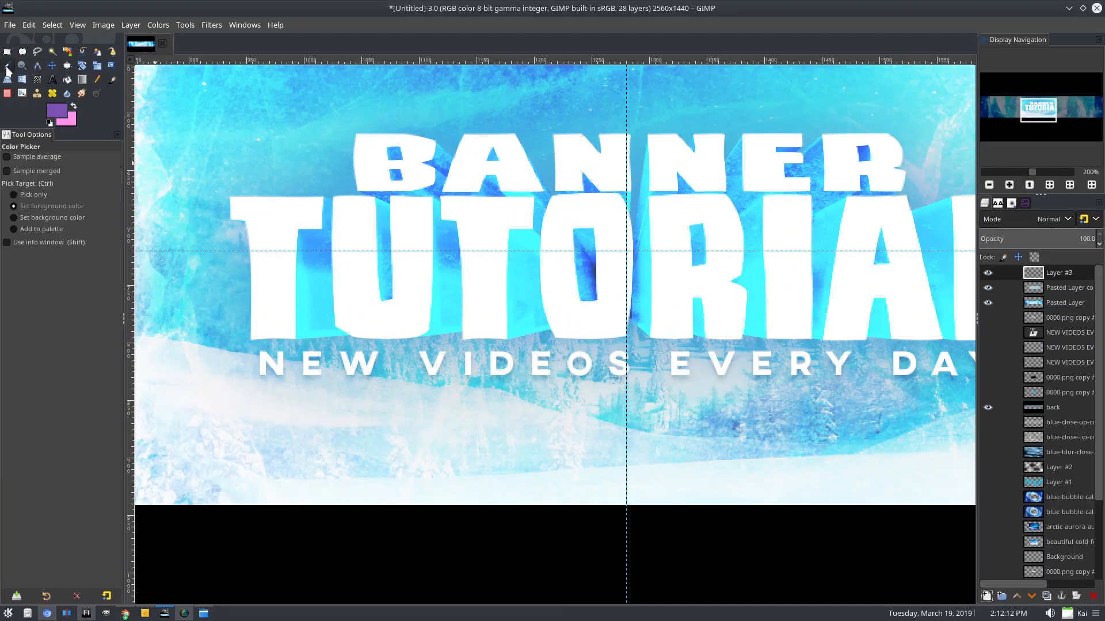
pyautogui.click(1065, 302)
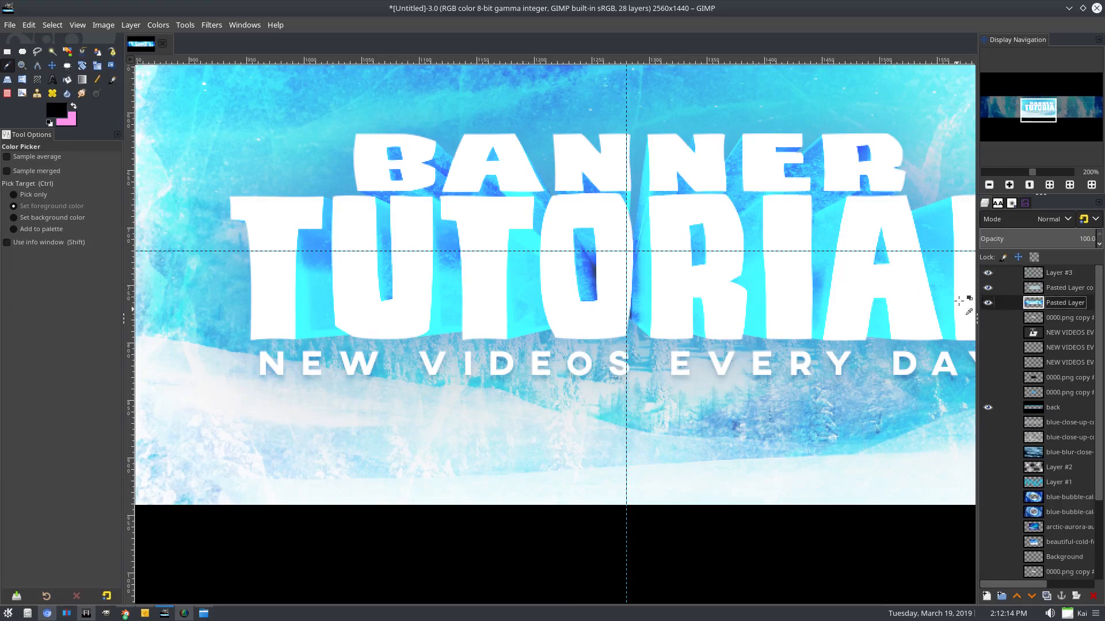
pyautogui.click(315, 236)
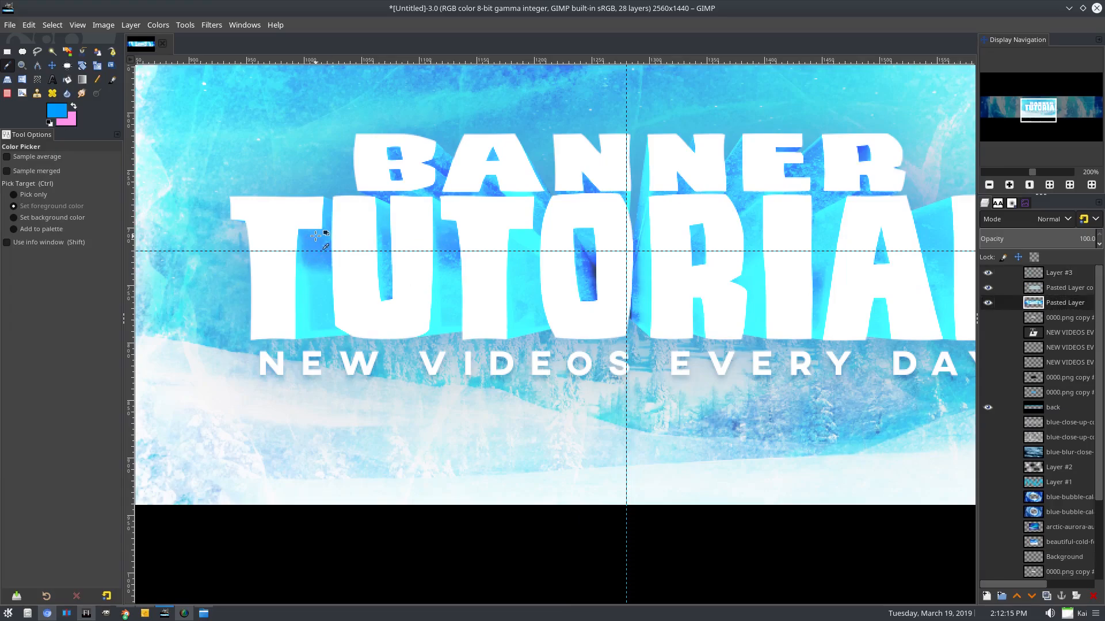
# Ready the Paintbrush on Layer #3 and lighten the foreground color to 48c7ff.
pyautogui.click(112, 79)
pyautogui.click(1068, 273)
pyautogui.click(1030, 184)
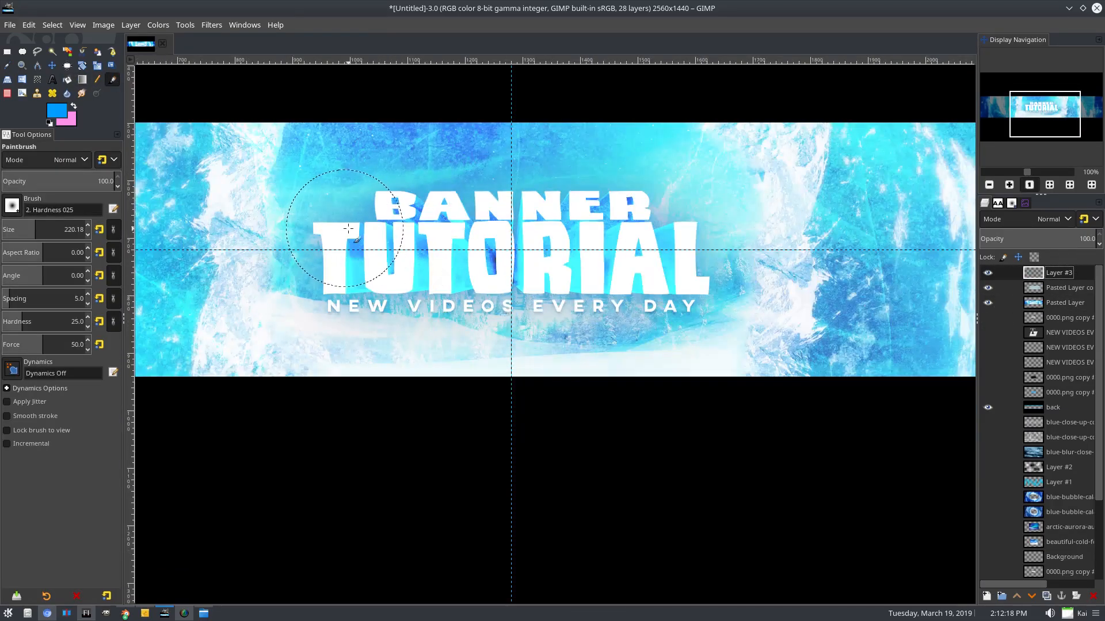
pyautogui.click(62, 115)
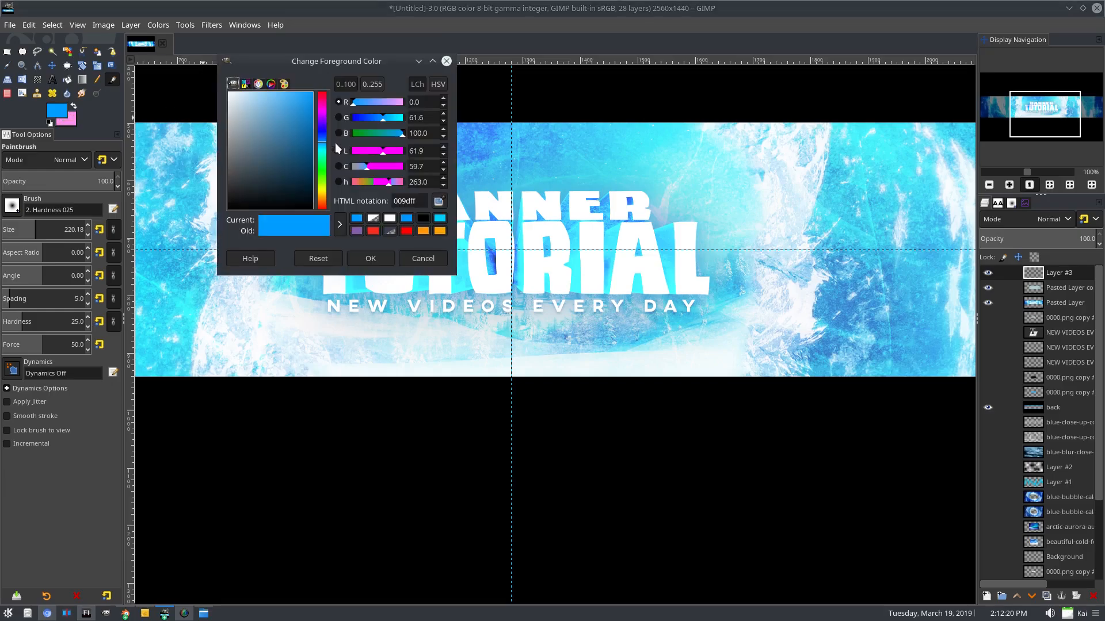
pyautogui.click(289, 92)
pyautogui.click(322, 148)
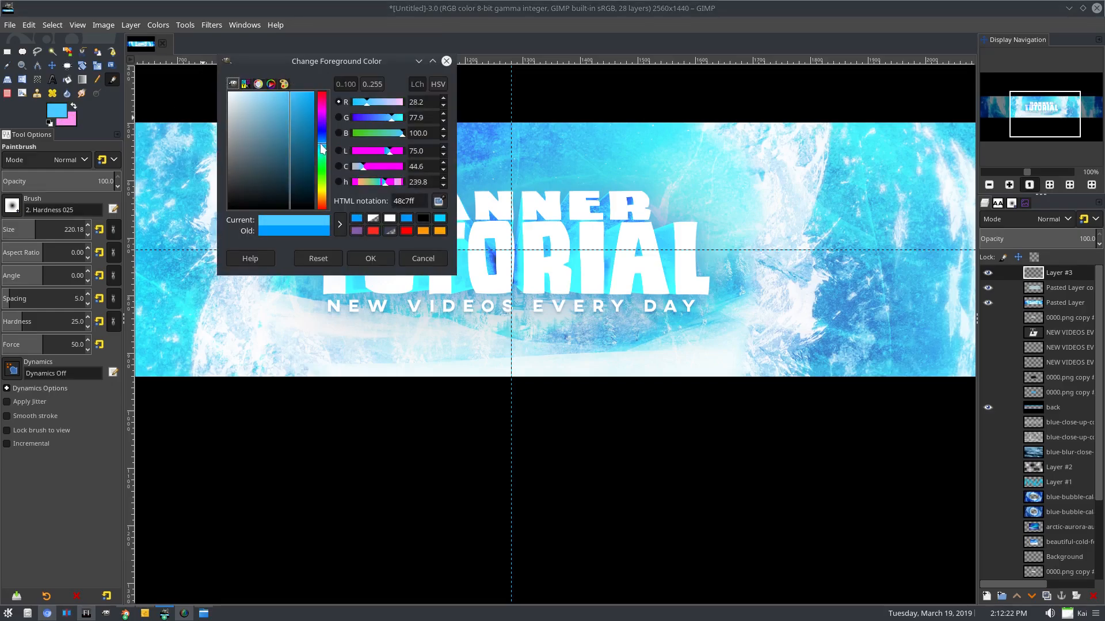
pyautogui.click(362, 259)
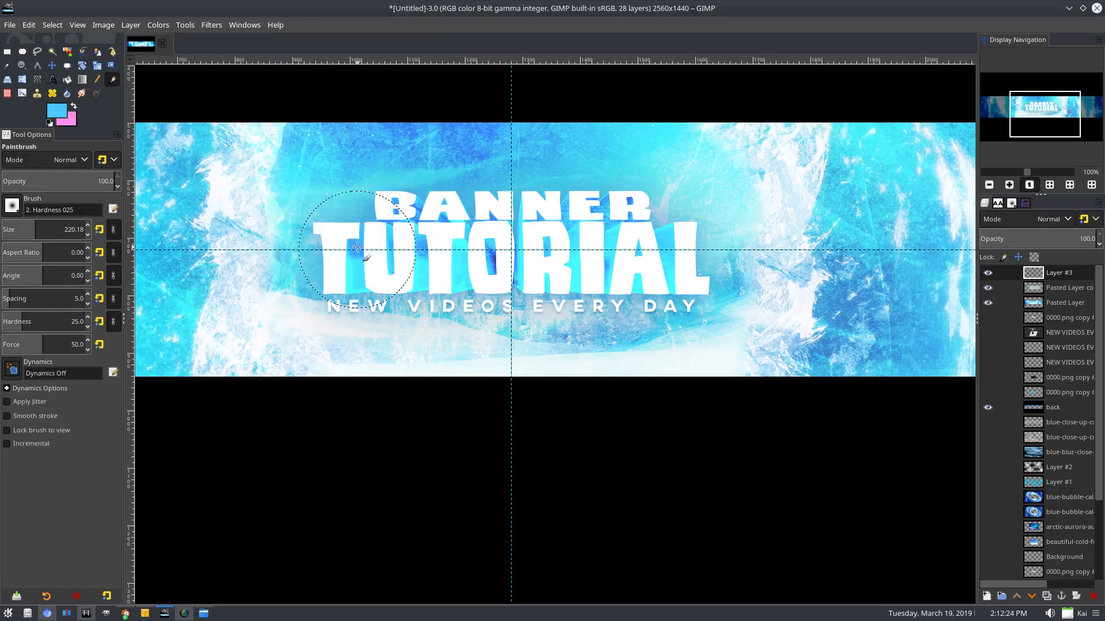
# Dab soft light-blue spots of size 220.18 across the letters of TUTORIAL on Layer #3.
pyautogui.click(354, 252)
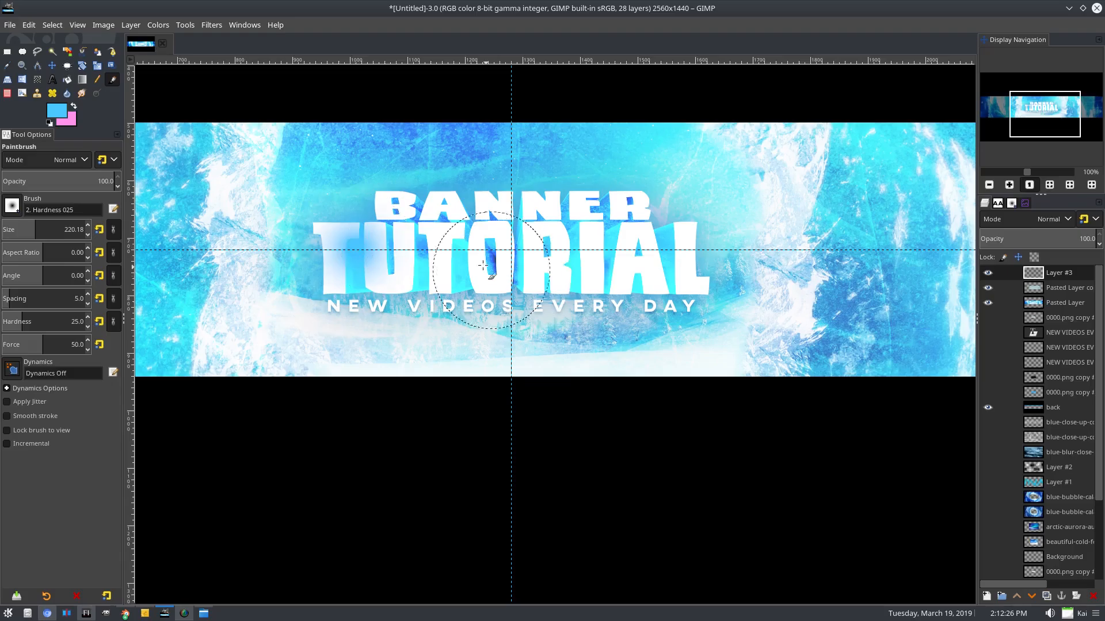
pyautogui.click(461, 252)
pyautogui.click(571, 228)
pyautogui.click(571, 228)
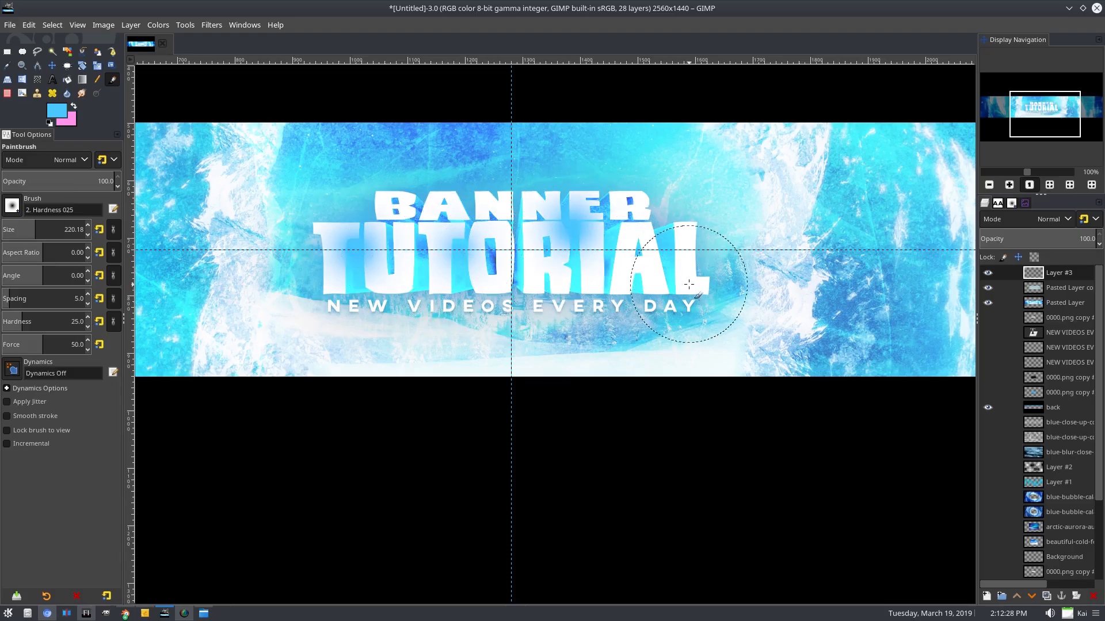
pyautogui.click(665, 230)
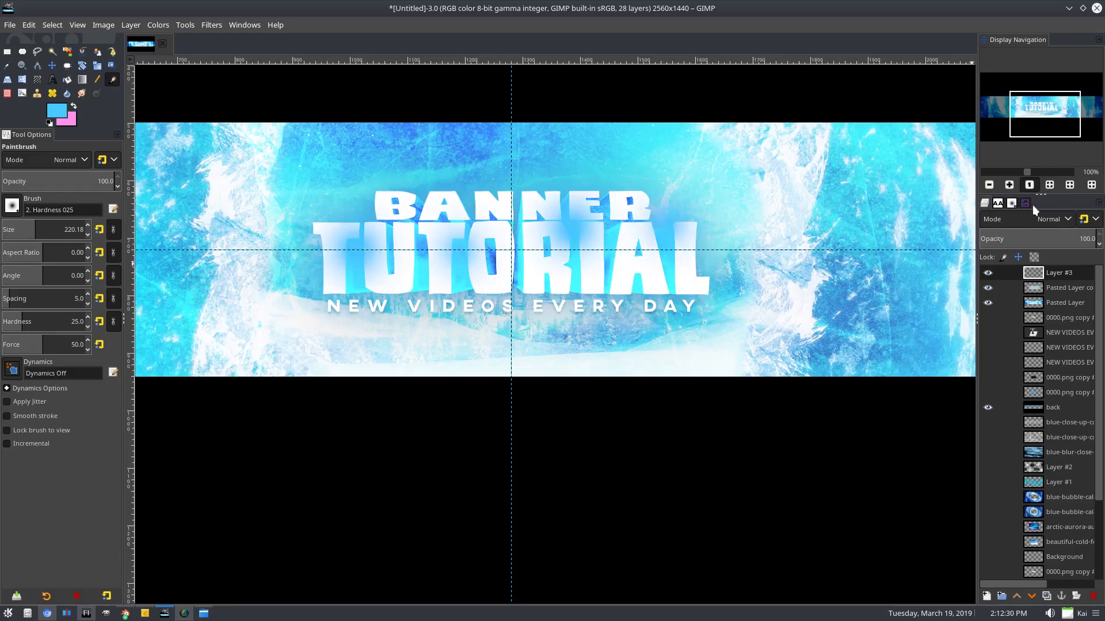
# Try Screen and Overlay blending on Layer #3 and settle on the Soft light mode.
pyautogui.click(1052, 219)
pyautogui.click(1041, 371)
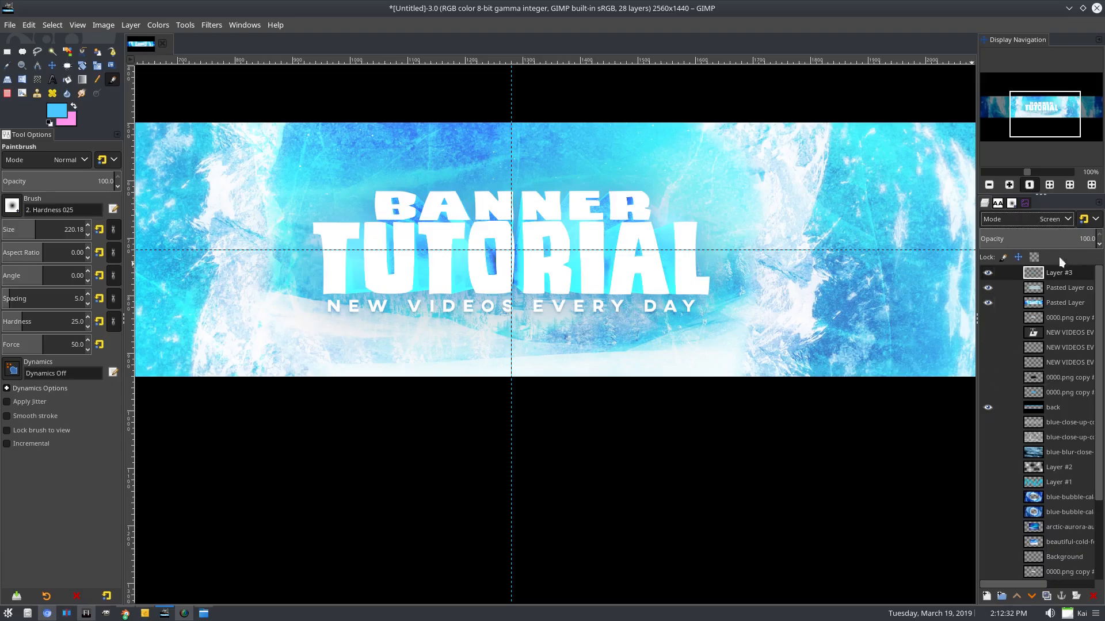
pyautogui.click(1053, 220)
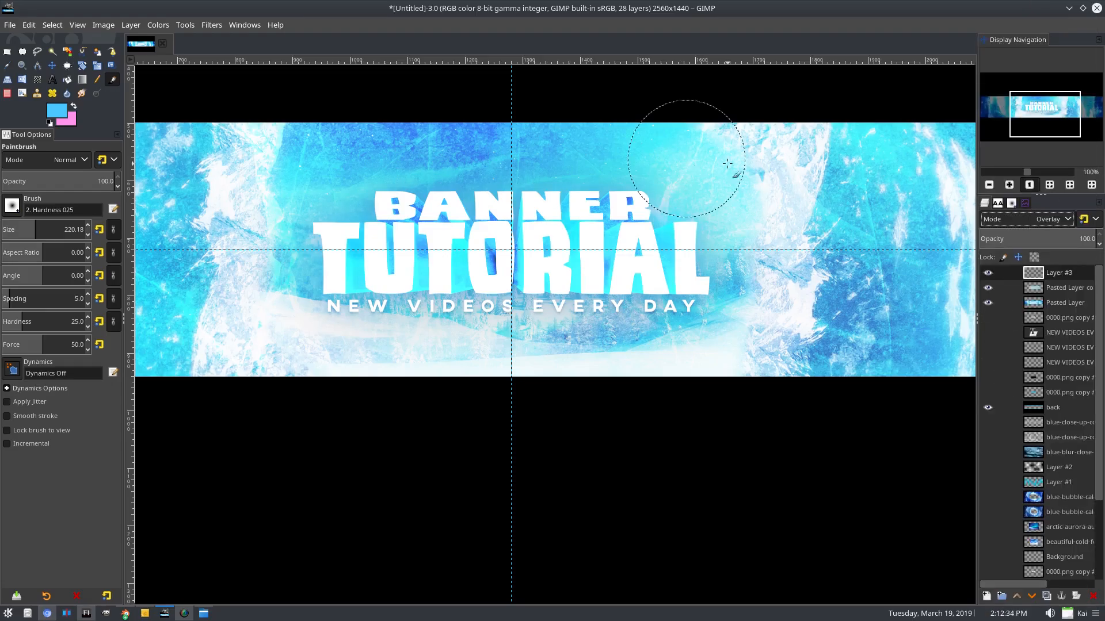
pyautogui.click(1051, 224)
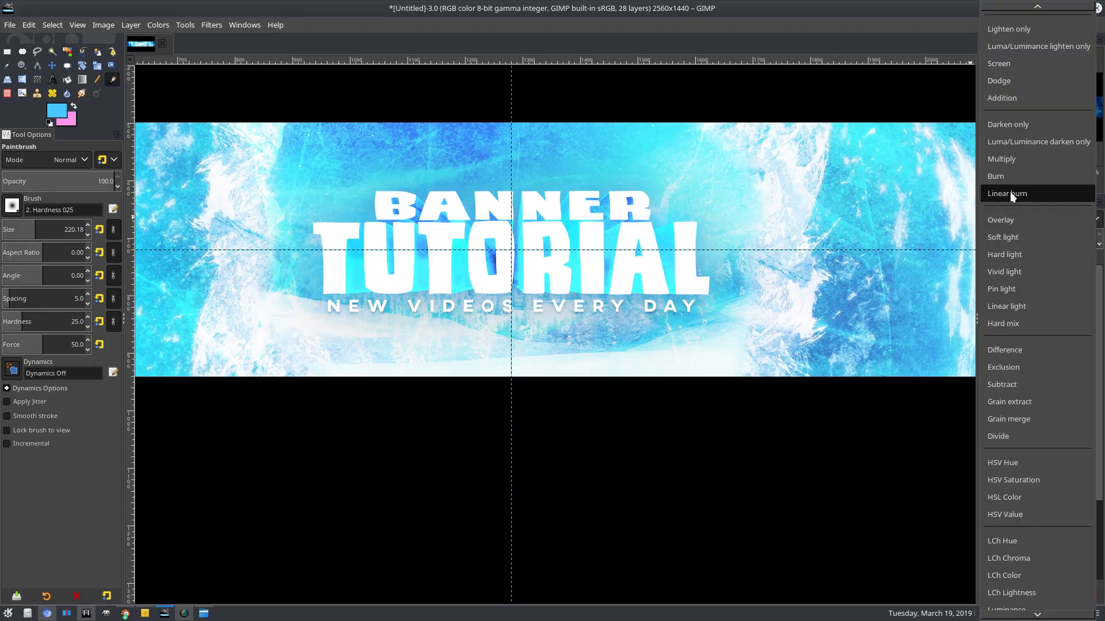
pyautogui.click(1020, 231)
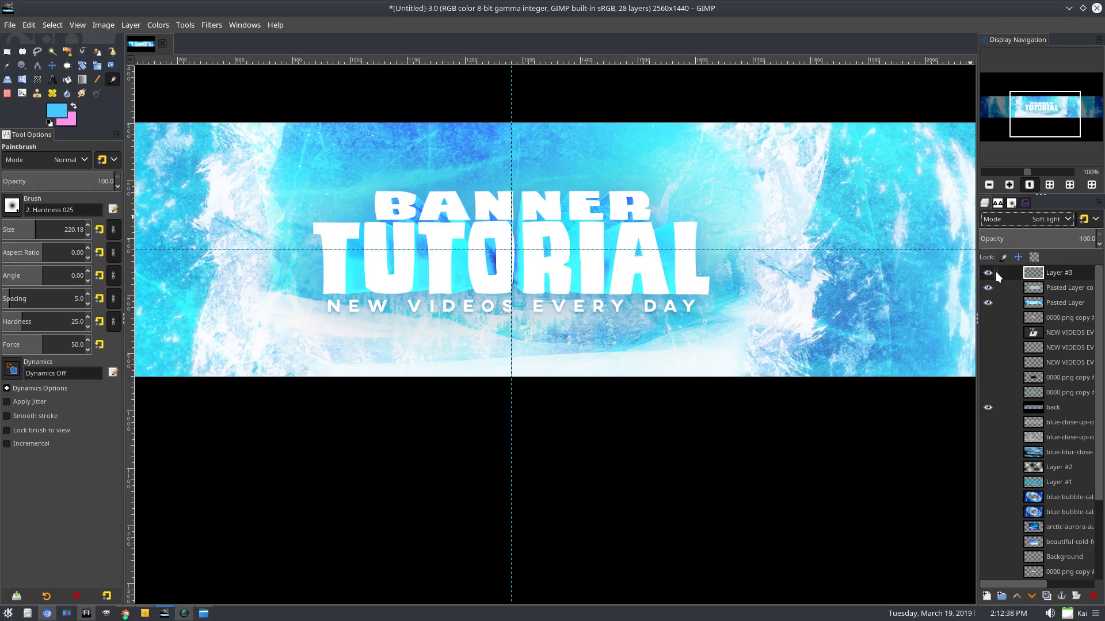
# Add a transparent 2560 × 1440 layer and dab one white streak above BANNER with brush size 623.26 and aspect ratio 20.
pyautogui.moveTo(462, 266); pyautogui.dragTo(442, 270)
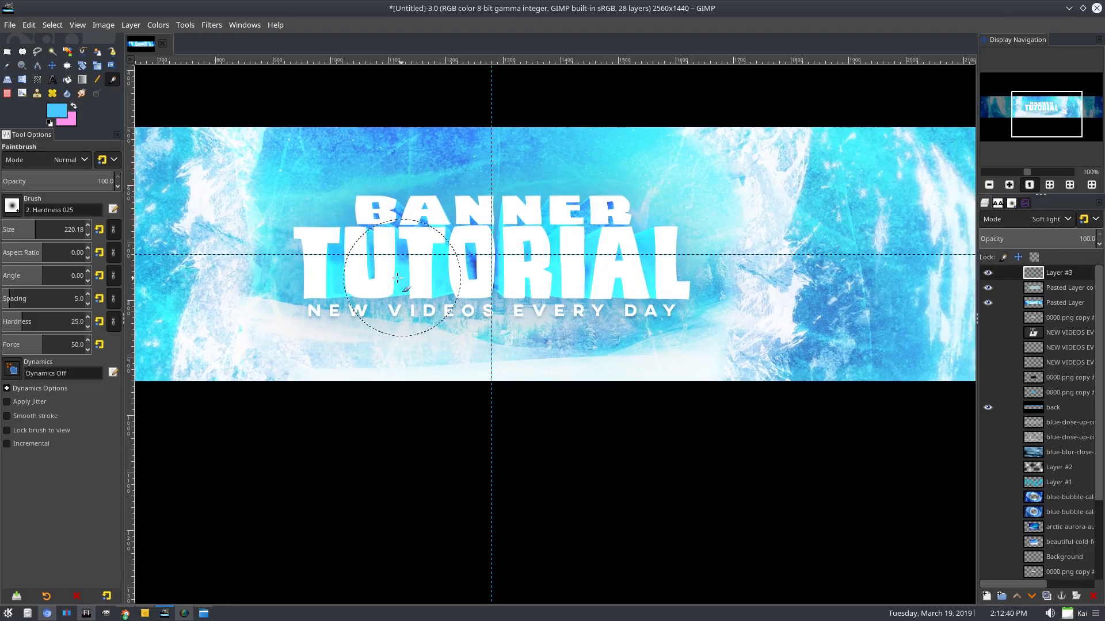
pyautogui.click(49, 123)
pyautogui.moveTo(41, 229)
pyautogui.mouseDown()
pyautogui.moveTo(63, 230)
pyautogui.moveTo(51, 249)
pyautogui.moveTo(90, 249)
pyautogui.mouseUp()
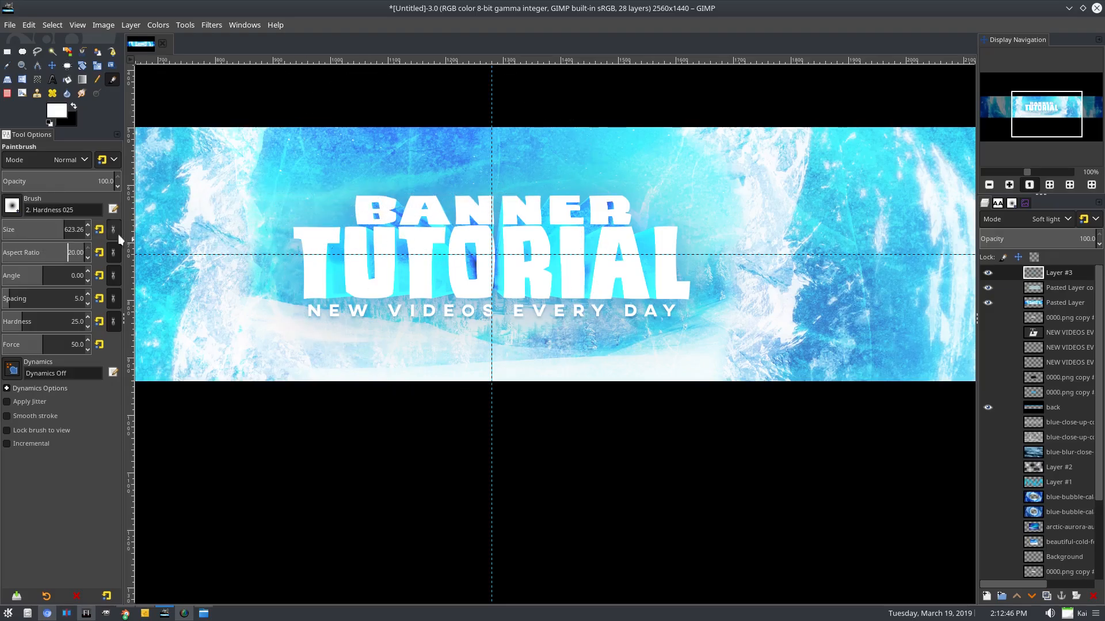
pyautogui.click(986, 596)
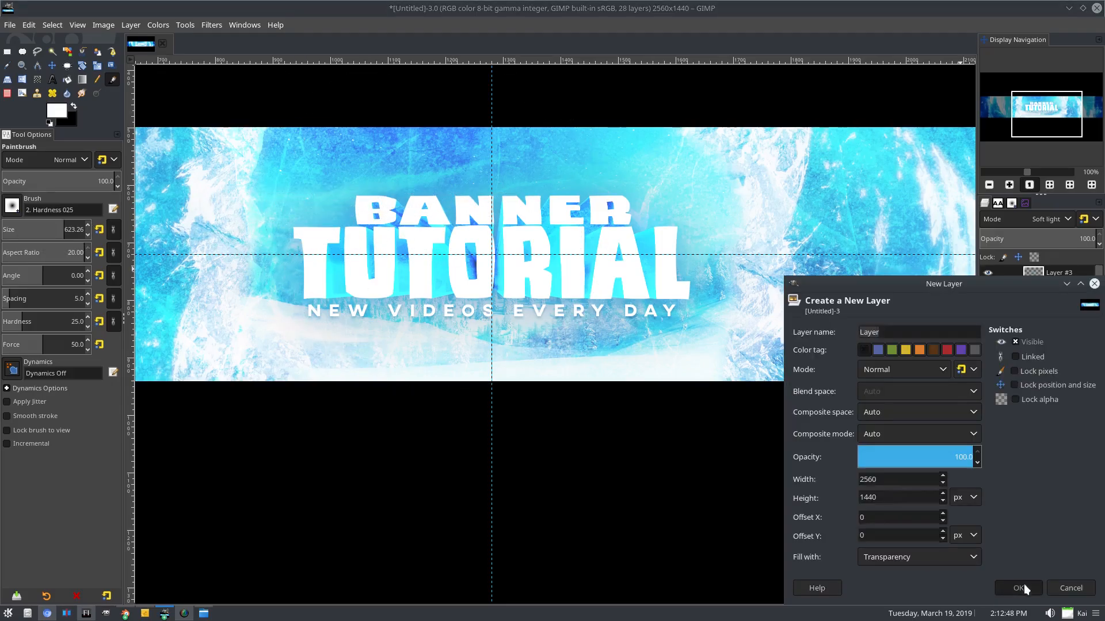
pyautogui.click(1065, 587)
pyautogui.click(472, 153)
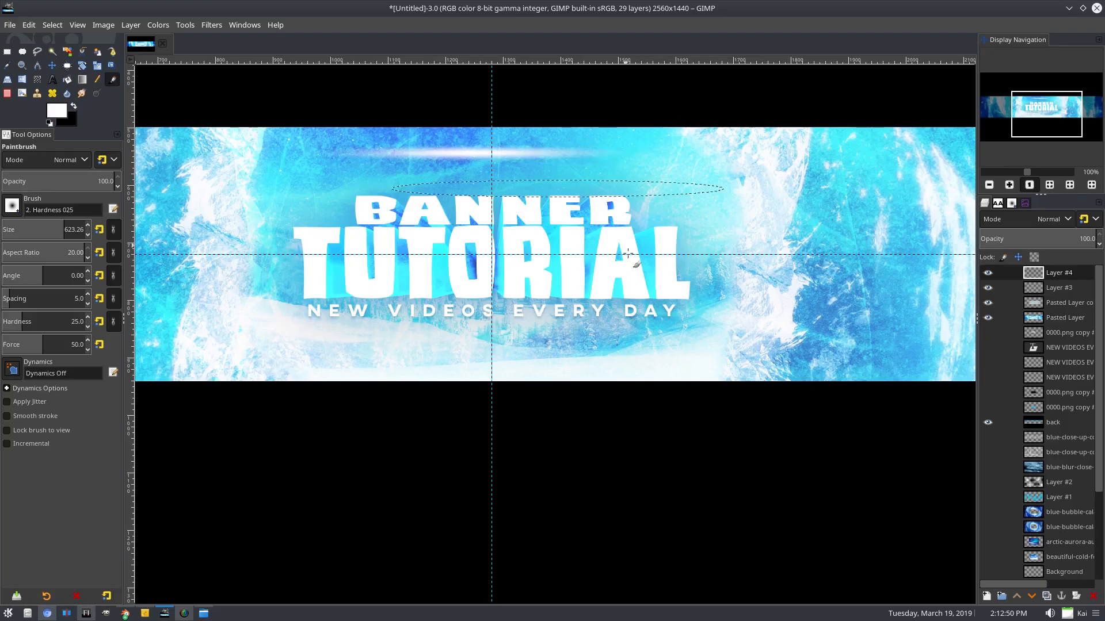
# Crop the streak layer to its content and scale it to 1668 × 8 pixels.
pyautogui.click(128, 27)
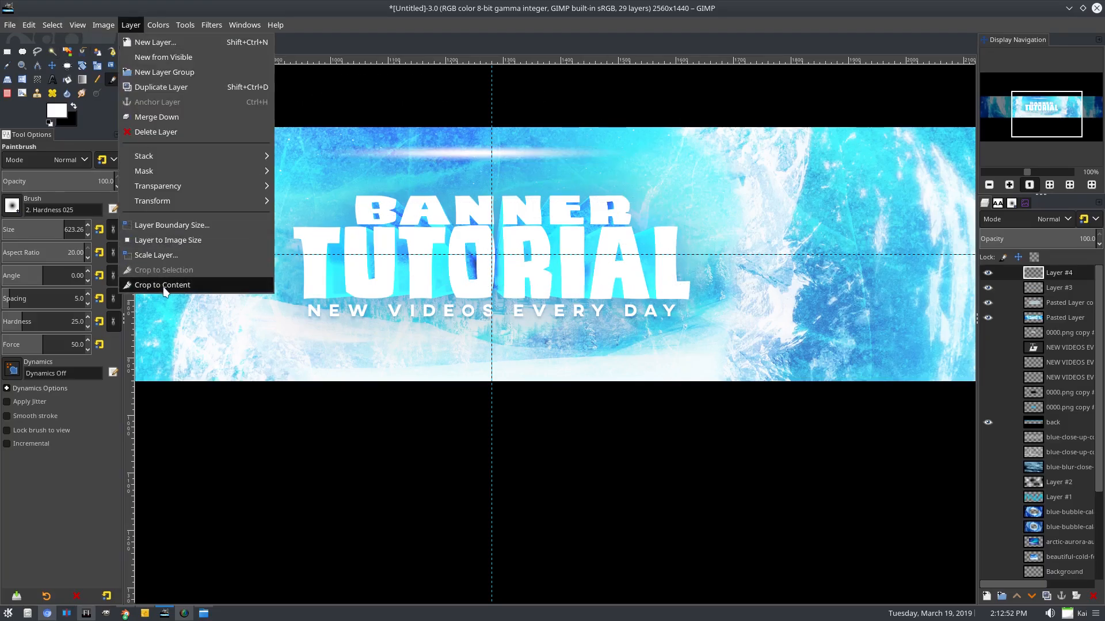
pyautogui.click(163, 285)
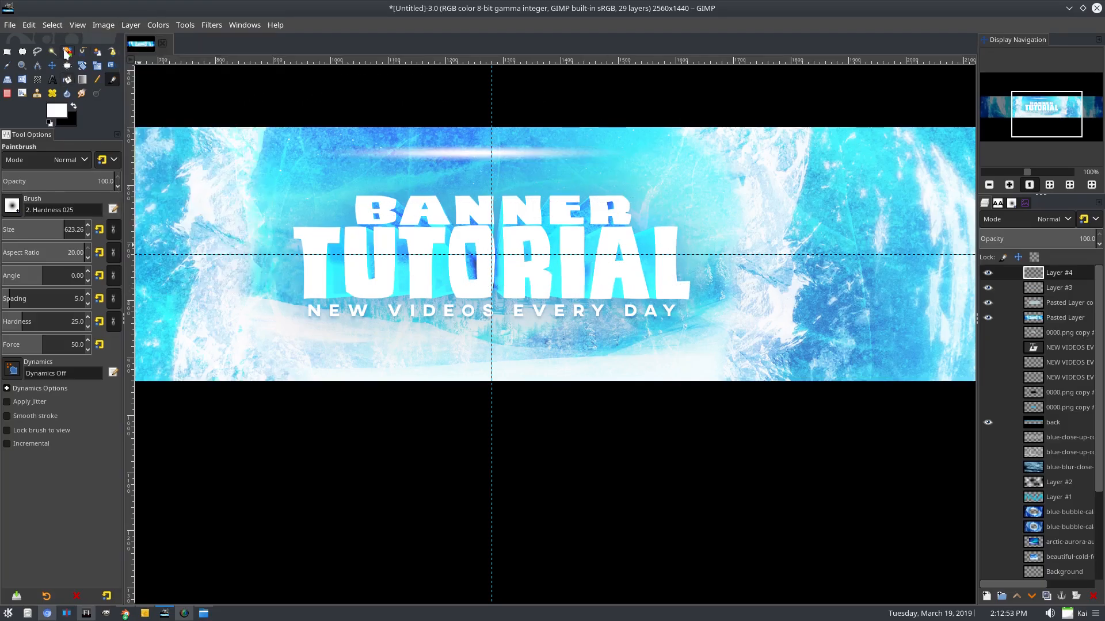
pyautogui.click(98, 65)
pyautogui.click(428, 123)
pyautogui.moveTo(638, 153); pyautogui.dragTo(929, 153)
pyautogui.moveTo(314, 150); pyautogui.dragTo(142, 169)
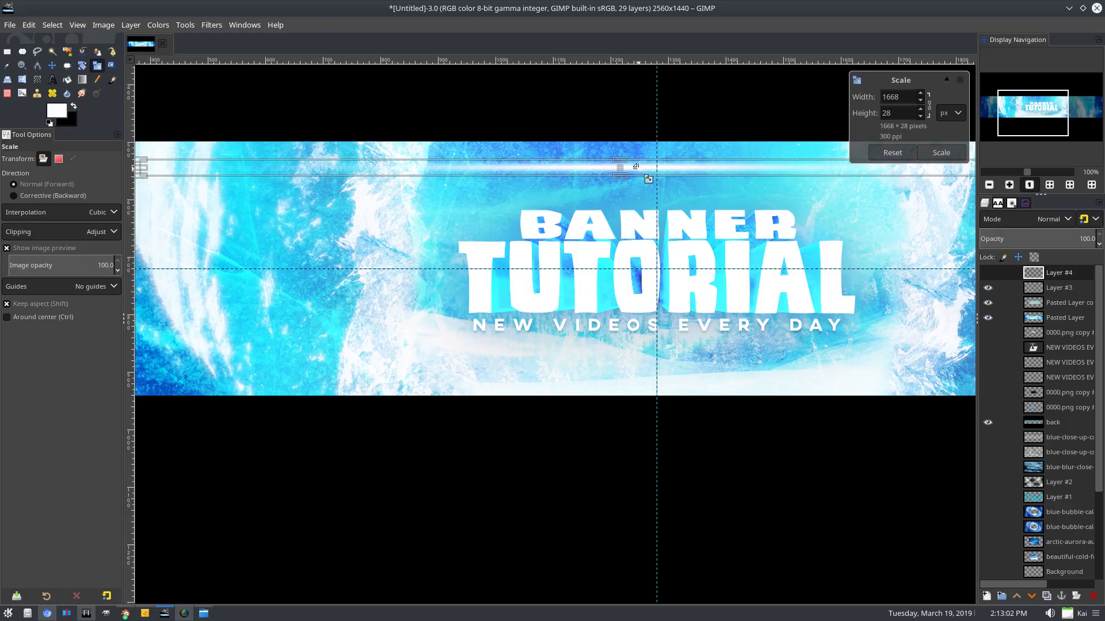
pyautogui.scroll(2, 613, 173)
pyautogui.moveTo(608, 192); pyautogui.dragTo(608, 171)
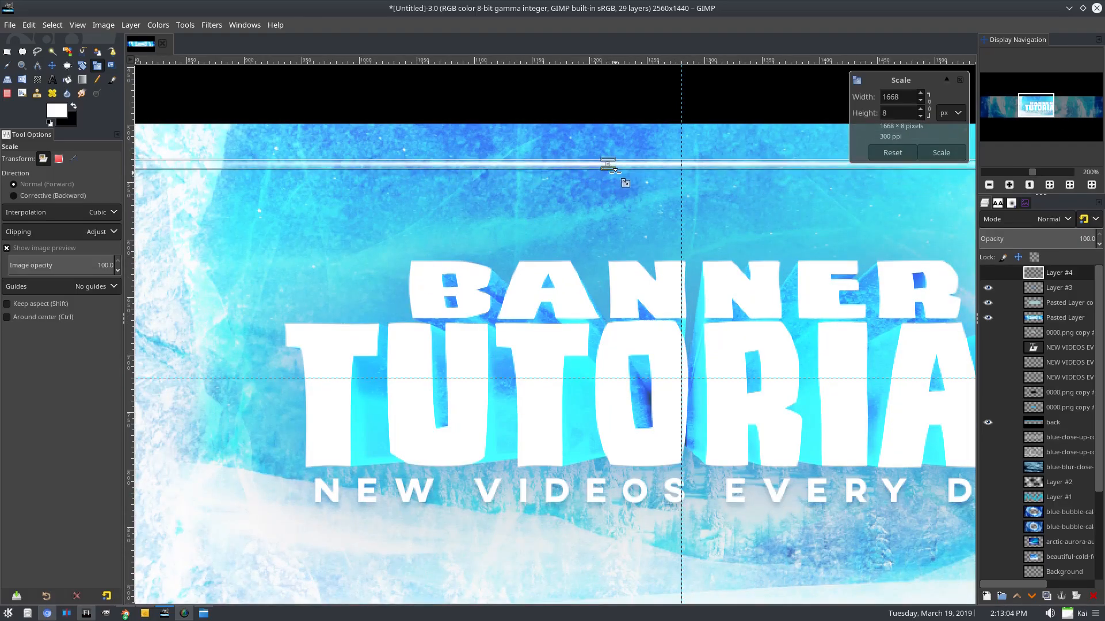
pyautogui.click(941, 152)
# Move the thin white streak down onto the top edge of the word BANNER.
pyautogui.click(54, 66)
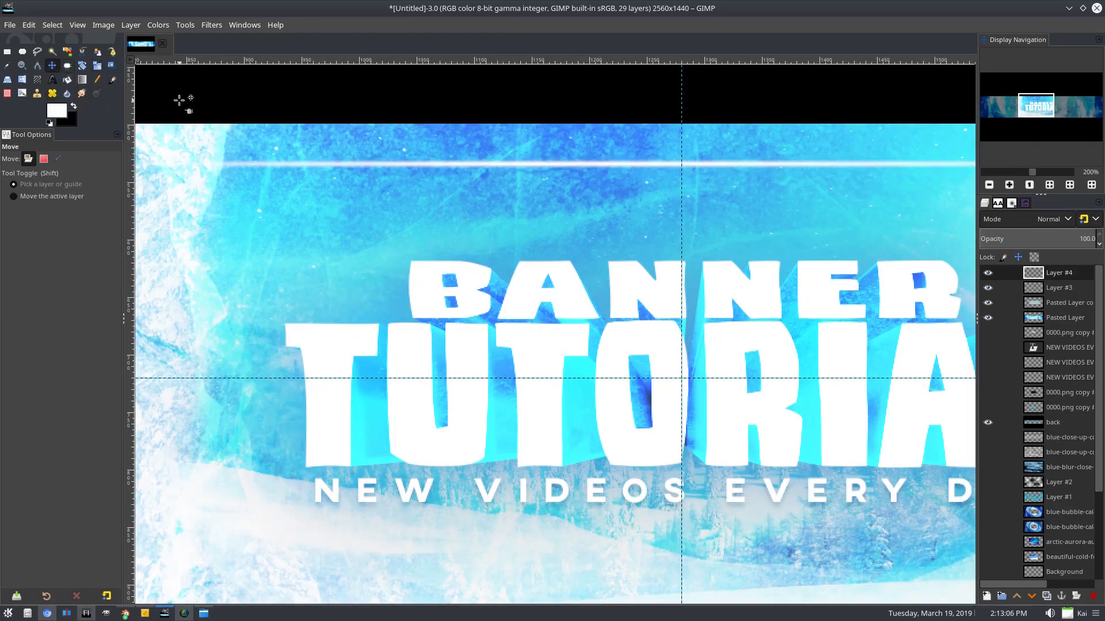
pyautogui.moveTo(558, 163); pyautogui.dragTo(575, 262)
pyautogui.scroll(-3, 574, 261)
pyautogui.scroll(3, 469, 229)
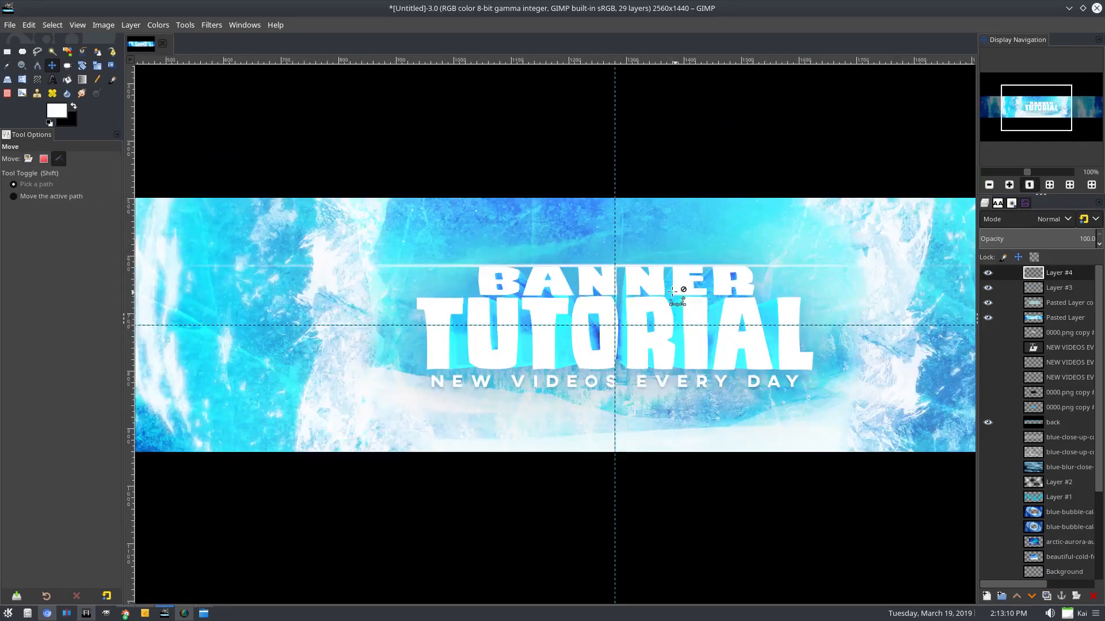
pyautogui.moveTo(485, 240); pyautogui.dragTo(395, 242)
# Set the blend mode of the white streak's layer to Overlay.
pyautogui.click(1052, 219)
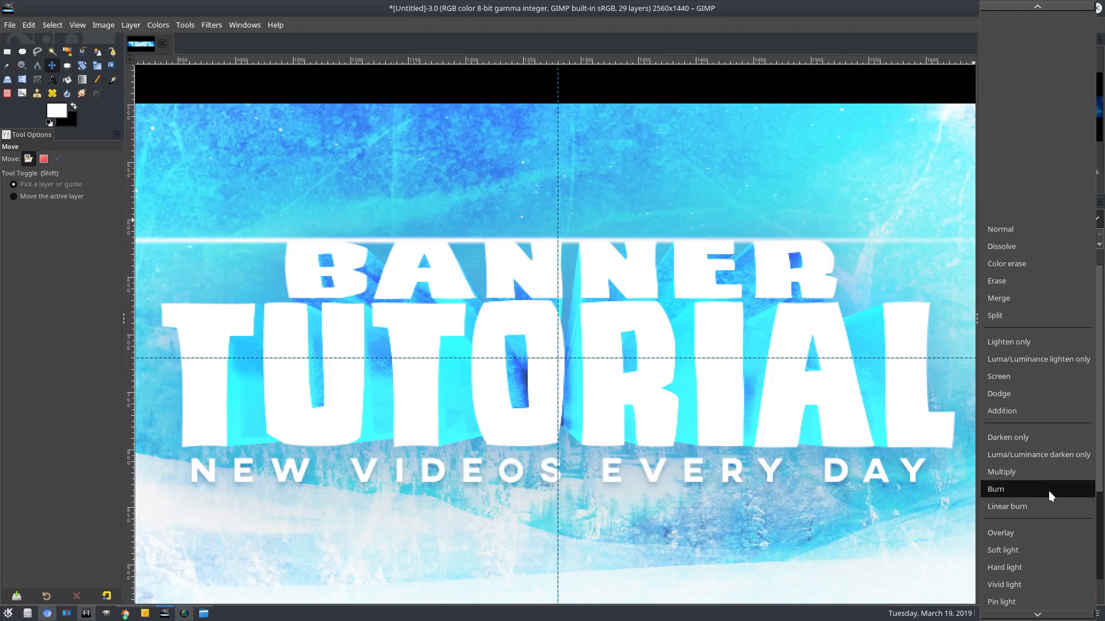
pyautogui.click(1047, 523)
pyautogui.scroll(-4, 630, 446)
pyautogui.scroll(3, 636, 452)
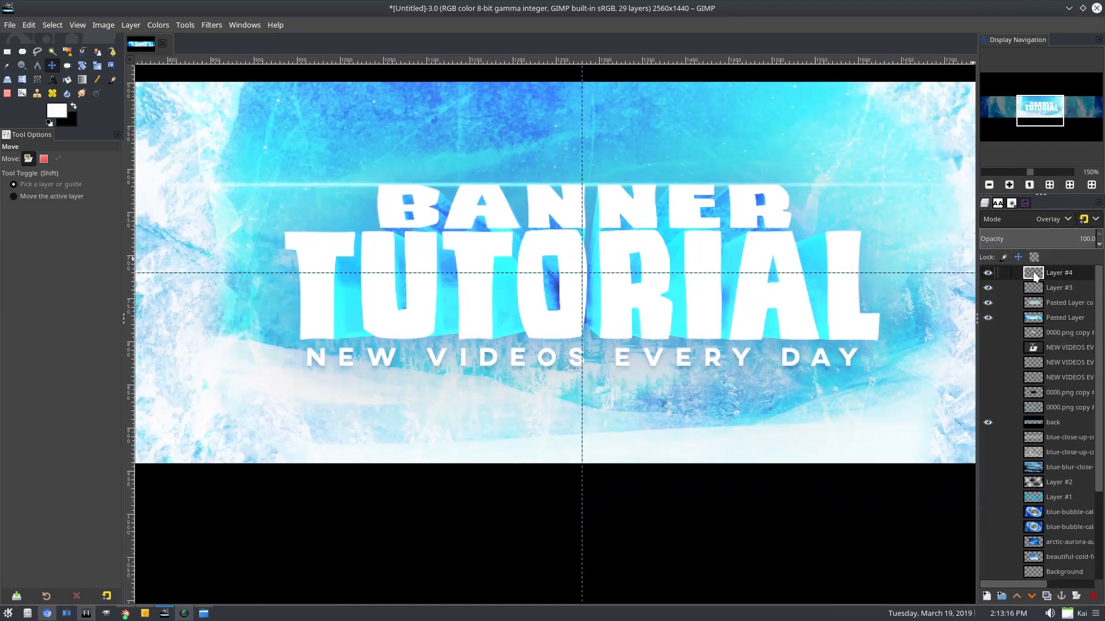
# Shorten the streak to 633 × 8 pixels and position it along the top edge of BANNER's first letters.
pyautogui.click(97, 66)
pyautogui.moveTo(629, 275); pyautogui.dragTo(349, 278)
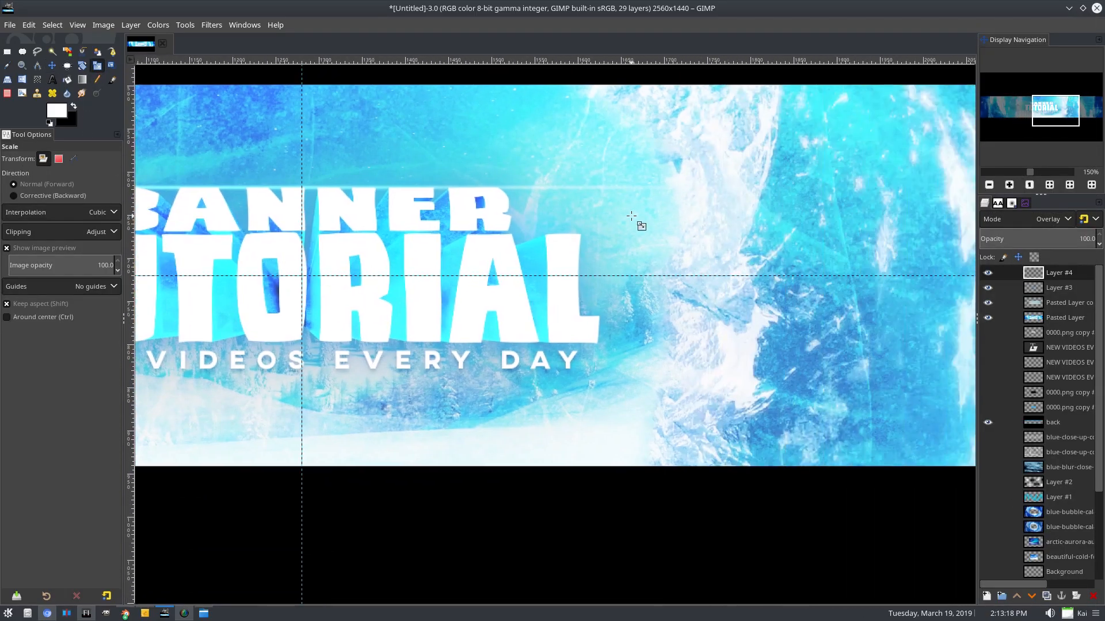
pyautogui.click(662, 203)
pyautogui.moveTo(913, 187)
pyautogui.mouseDown()
pyautogui.moveTo(337, 184)
pyautogui.moveTo(370, 186)
pyautogui.mouseUp()
pyautogui.hscroll(-15, 370, 185)
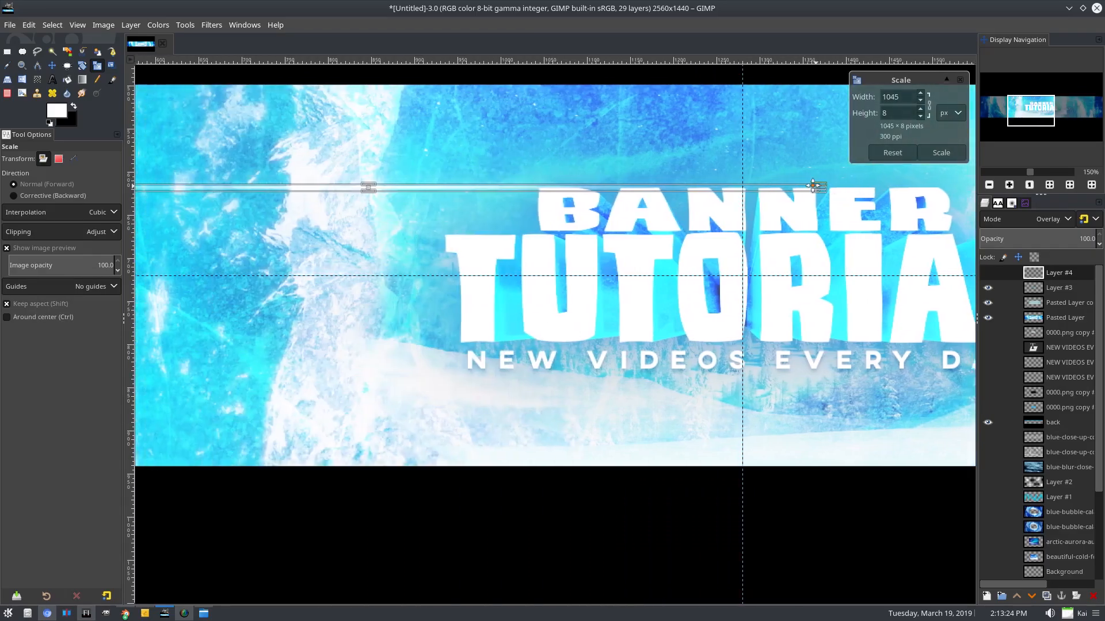
pyautogui.scroll(1, 552, 222)
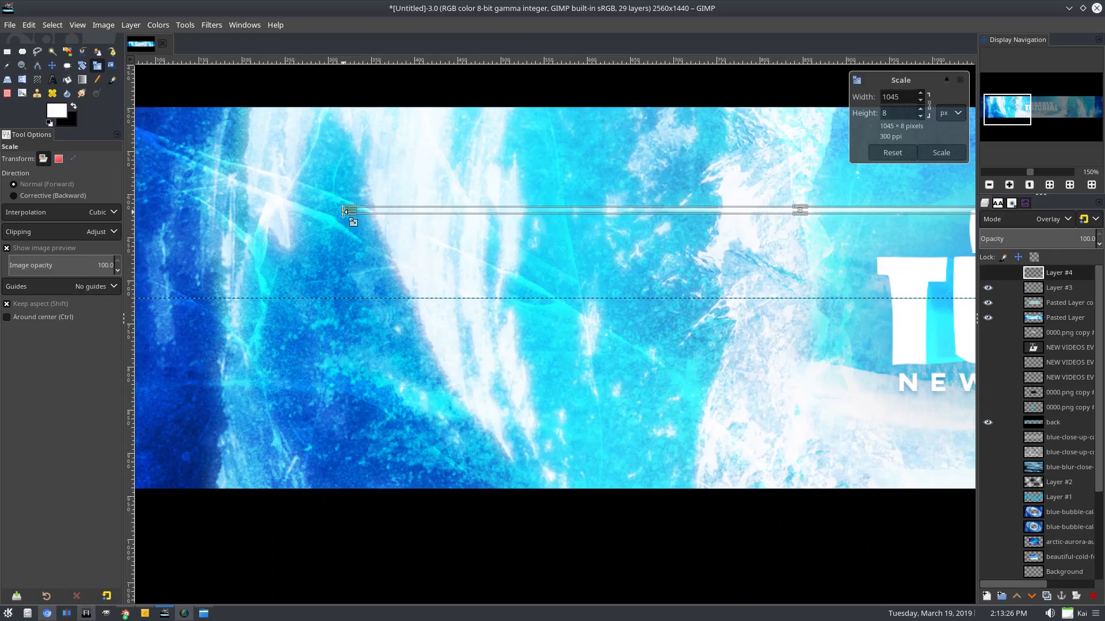
pyautogui.moveTo(344, 211); pyautogui.dragTo(707, 211)
pyautogui.hscroll(7, 435, 210)
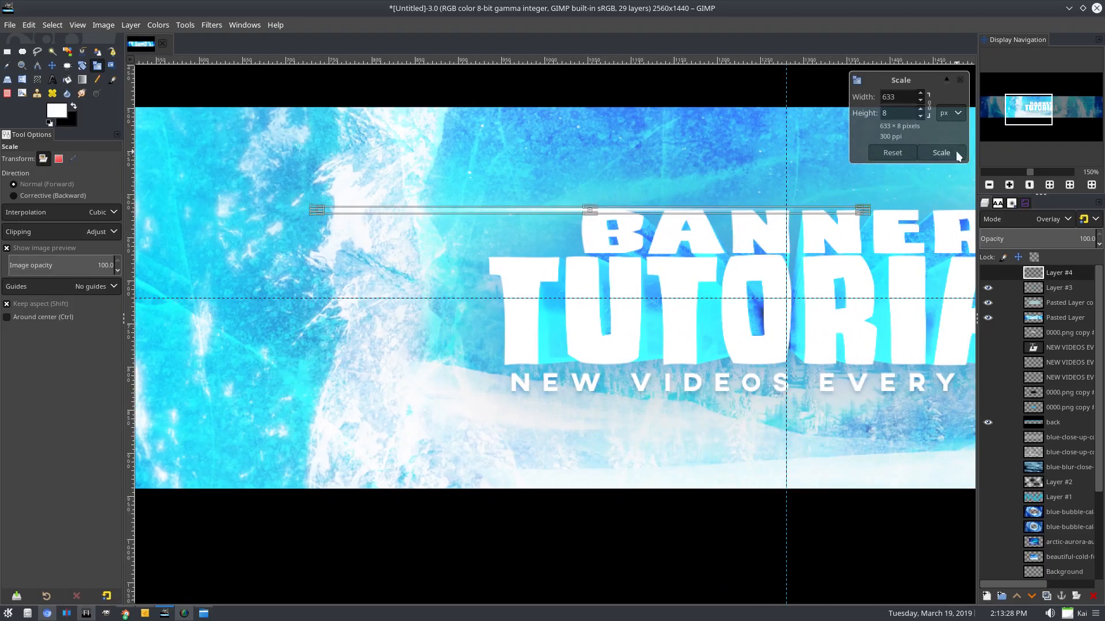
pyautogui.click(957, 154)
pyautogui.hscroll(4, 567, 216)
pyautogui.click(55, 67)
pyautogui.scroll(1, 377, 201)
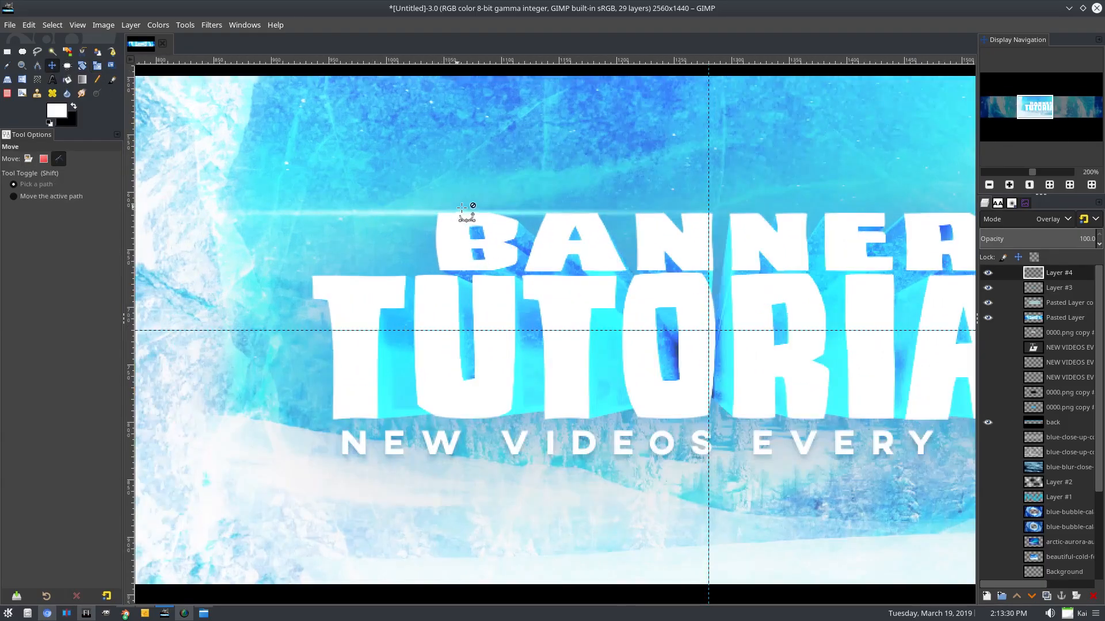
pyautogui.moveTo(505, 210); pyautogui.dragTo(505, 210)
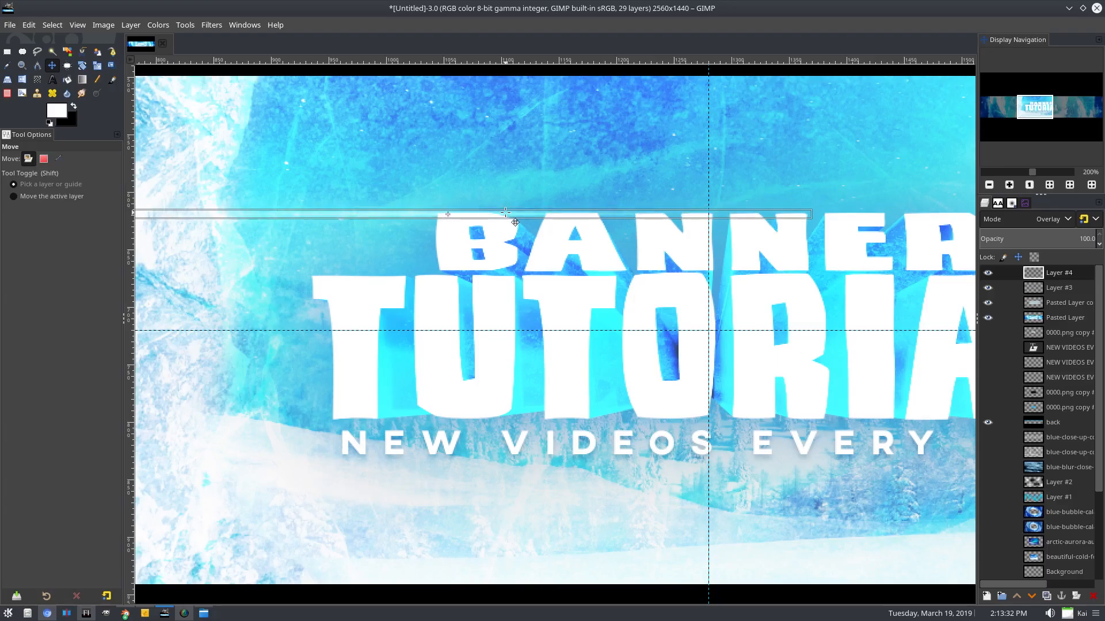
# Duplicate the streak layer and move the copy to the bottom edge of TUTORIAL beneath its last letters.
pyautogui.rightClick(1066, 268)
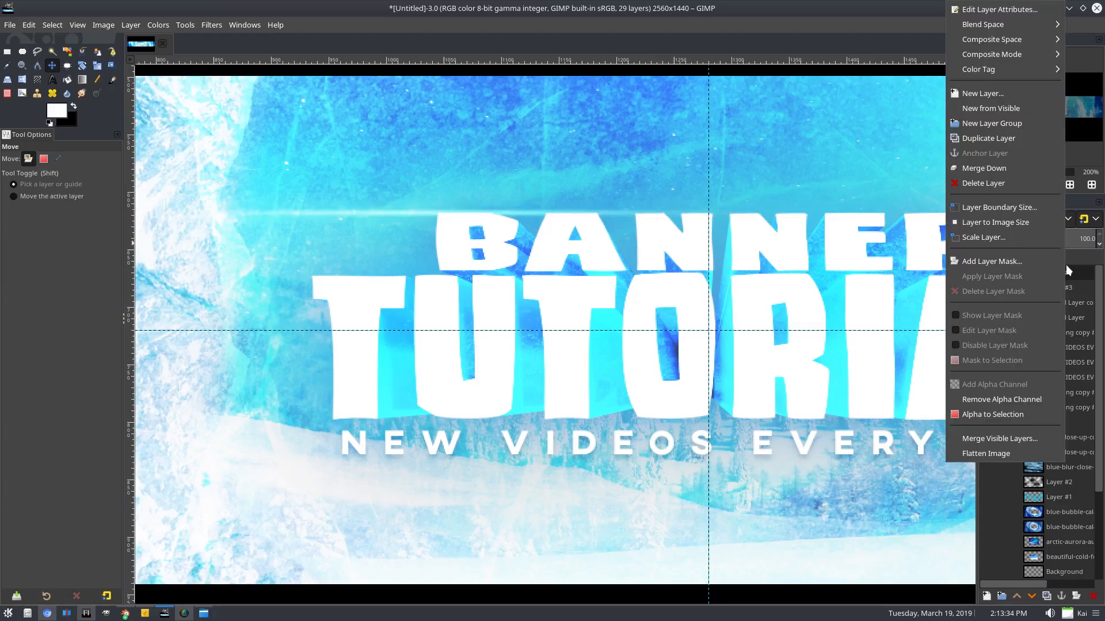
pyautogui.click(1008, 138)
pyautogui.scroll(-6, 479, 192)
pyautogui.scroll(6, 479, 193)
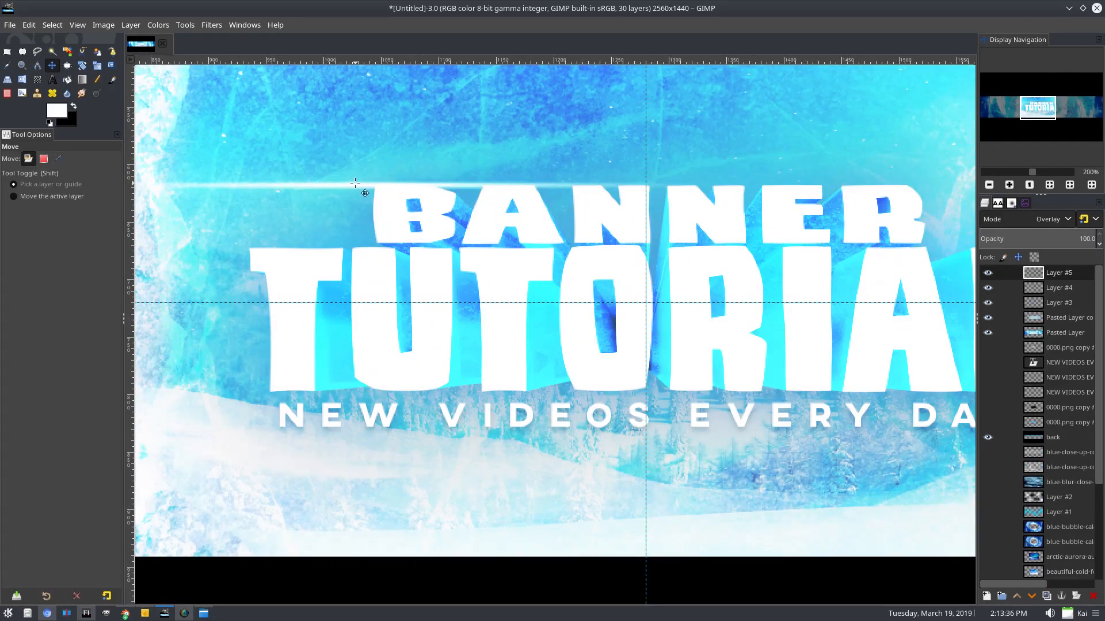
pyautogui.moveTo(355, 183)
pyautogui.mouseDown()
pyautogui.moveTo(796, 298)
pyautogui.moveTo(849, 394)
pyautogui.moveTo(832, 392)
pyautogui.mouseUp()
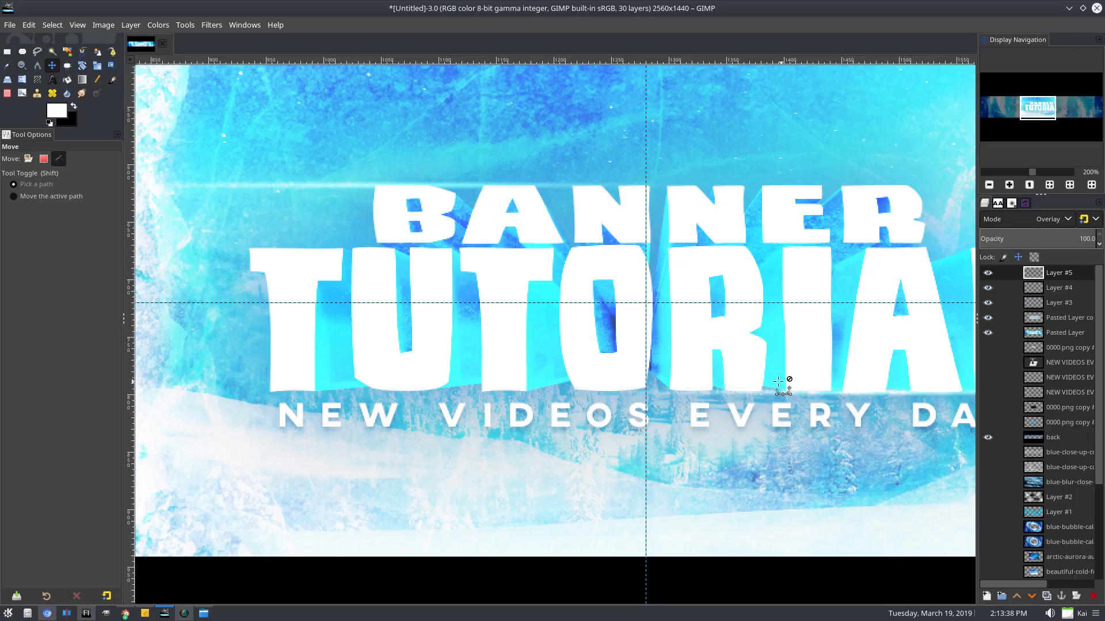
pyautogui.scroll(-3, 778, 381)
pyautogui.scroll(3, 647, 318)
pyautogui.moveTo(598, 324)
pyautogui.mouseDown()
pyautogui.moveTo(791, 326)
pyautogui.moveTo(721, 326)
pyautogui.mouseUp()
pyautogui.moveTo(825, 371); pyautogui.dragTo(403, 229)
pyautogui.moveTo(686, 390); pyautogui.dragTo(618, 397)
pyautogui.scroll(-4, 633, 395)
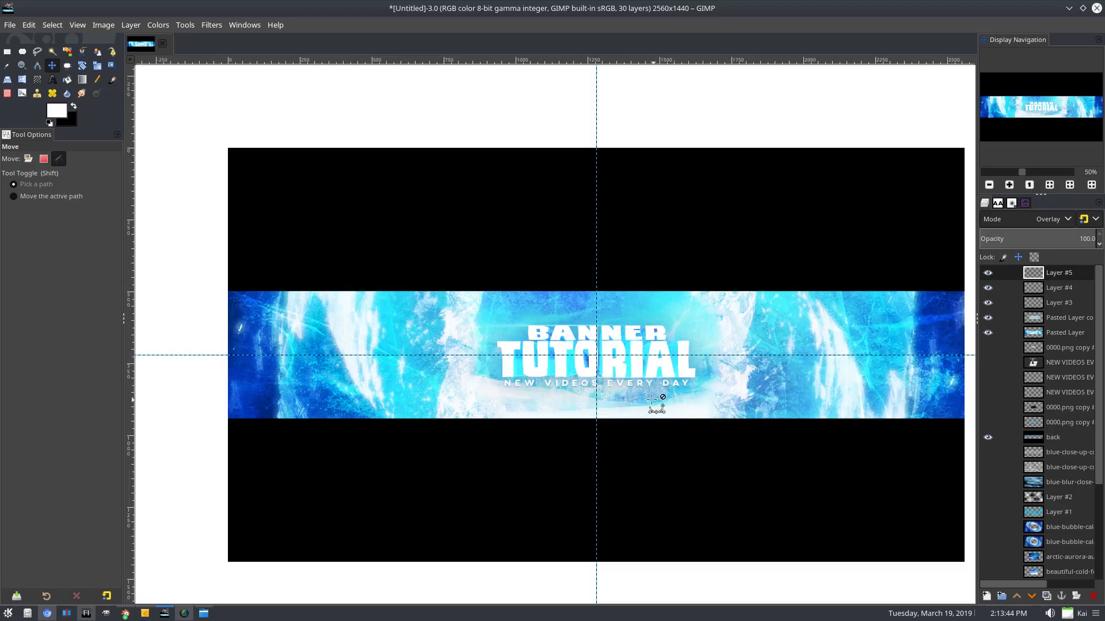
pyautogui.scroll(2, 656, 402)
# Duplicate the Layer #4 streak and move the copy to the bottom edge of BANNER beneath its last letters.
pyautogui.rightClick(1086, 275)
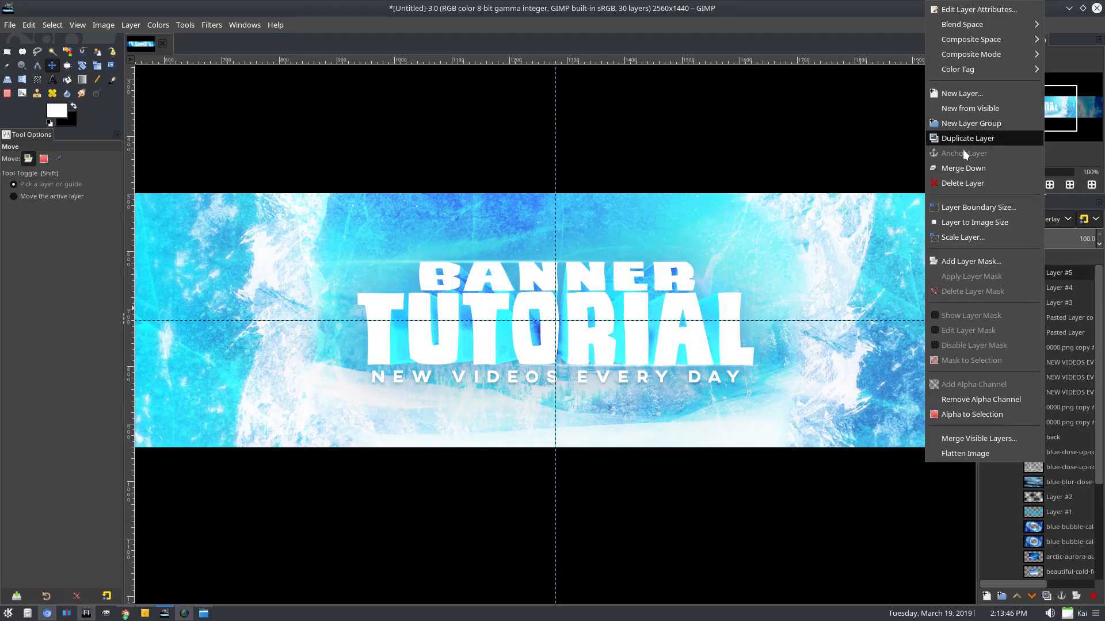
pyautogui.press('Escape')
pyautogui.click(988, 288)
pyautogui.rightClick(990, 288)
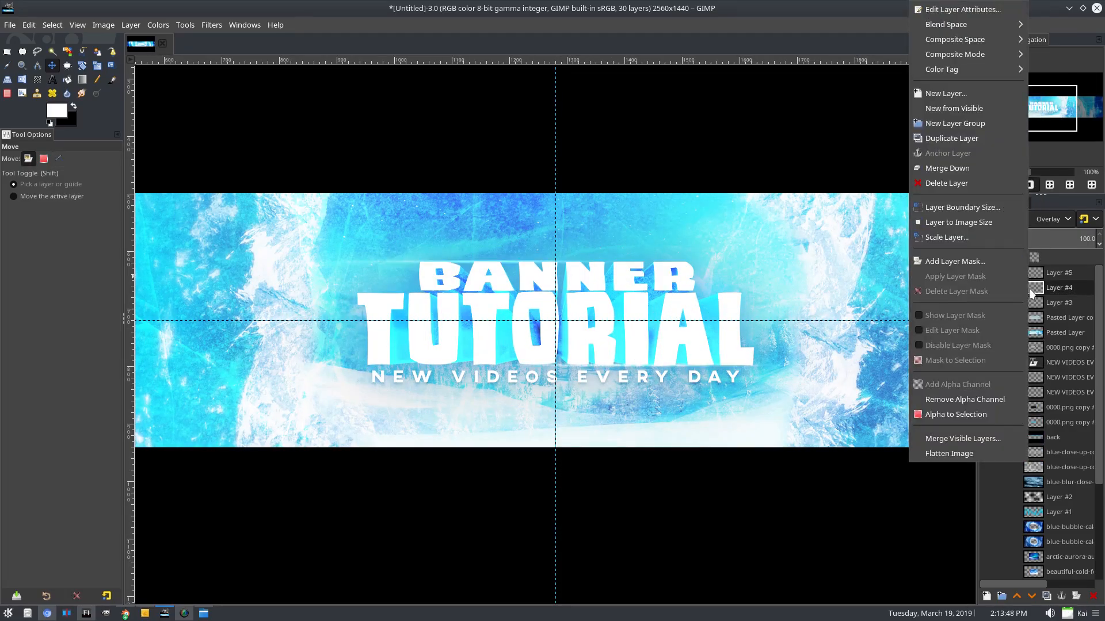
pyautogui.click(973, 139)
pyautogui.scroll(2, 472, 270)
pyautogui.moveTo(507, 245)
pyautogui.mouseDown()
pyautogui.moveTo(587, 293)
pyautogui.moveTo(747, 305)
pyautogui.mouseUp()
pyautogui.scroll(-5, 791, 422)
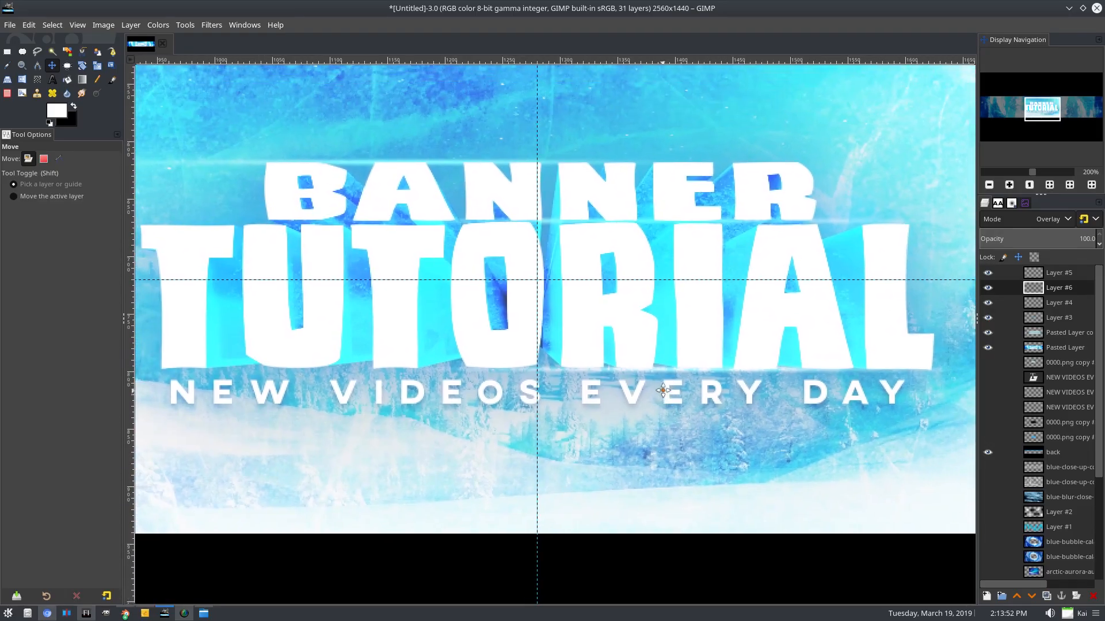
pyautogui.scroll(1, 709, 285)
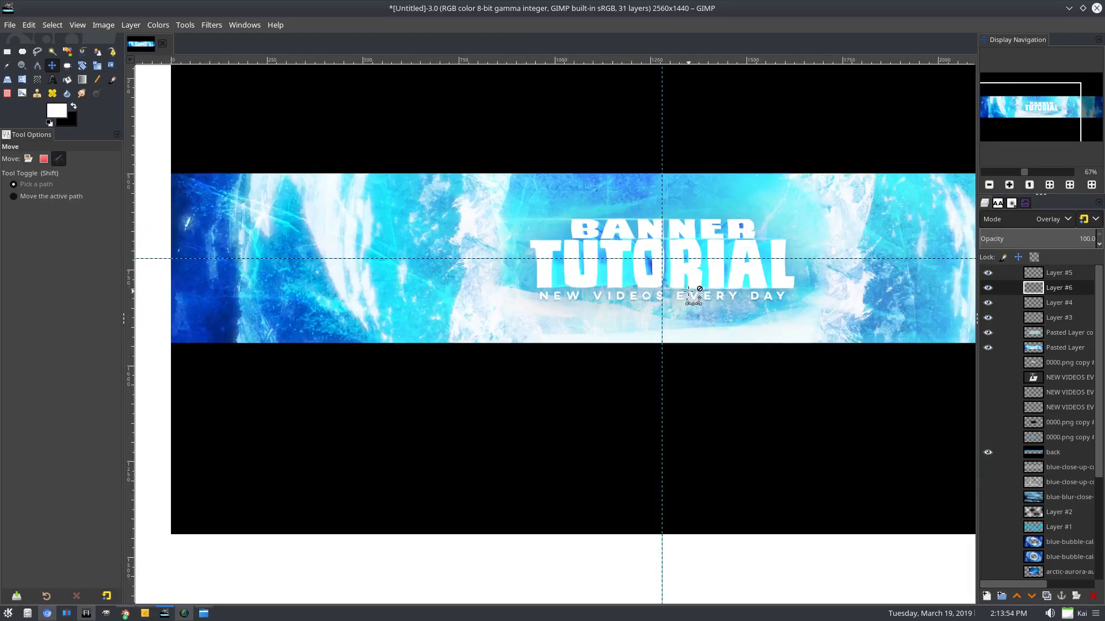
pyautogui.scroll(-2, 748, 298)
pyautogui.scroll(4, 749, 299)
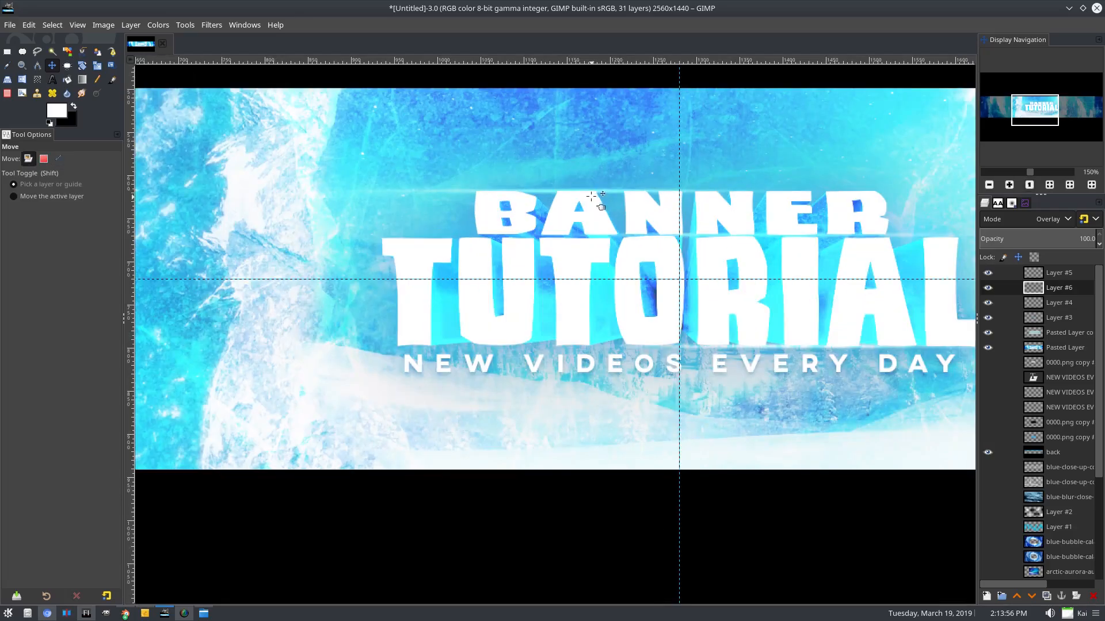
pyautogui.scroll(-4, 600, 327)
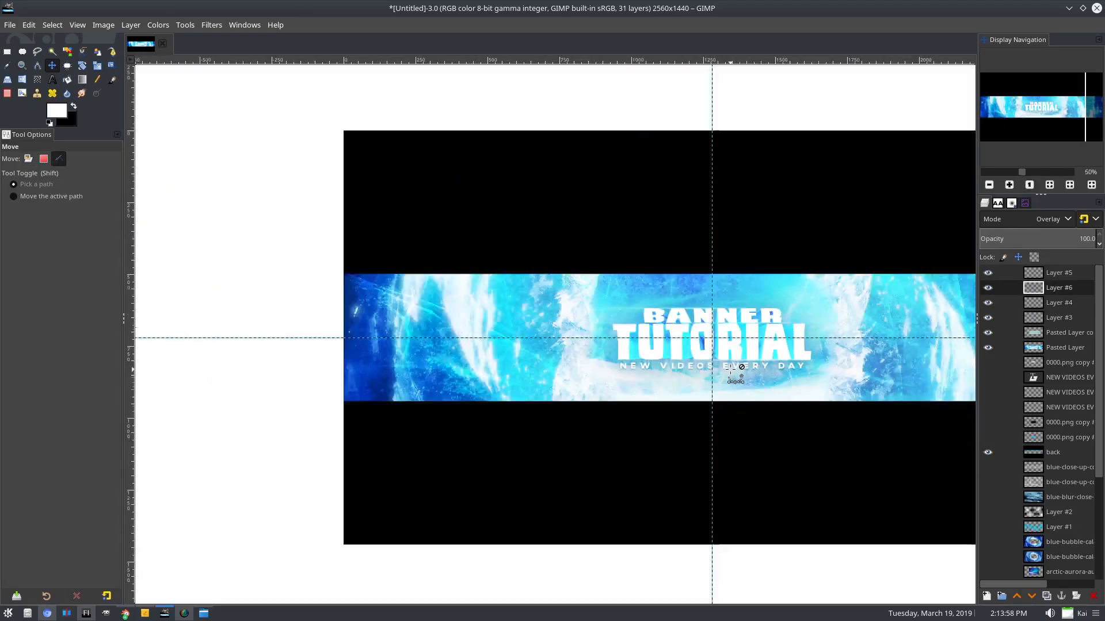
pyautogui.scroll(1, 602, 310)
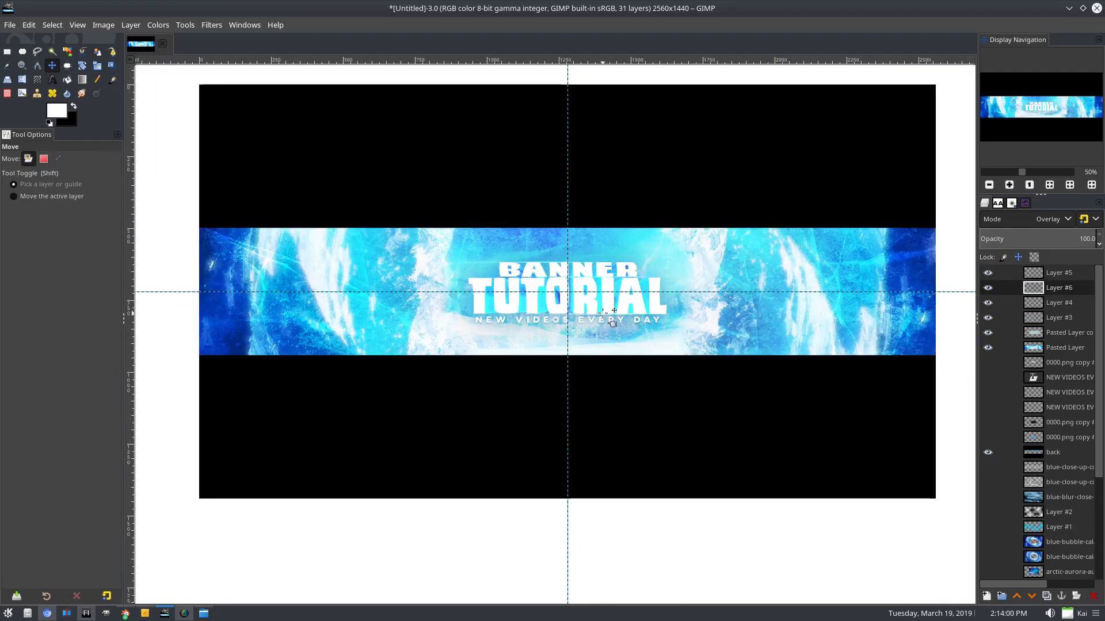
# Draw a rectangular selection of 2666 × 442 px around the banner strip, with its top edge at y 499.
pyautogui.press('r')
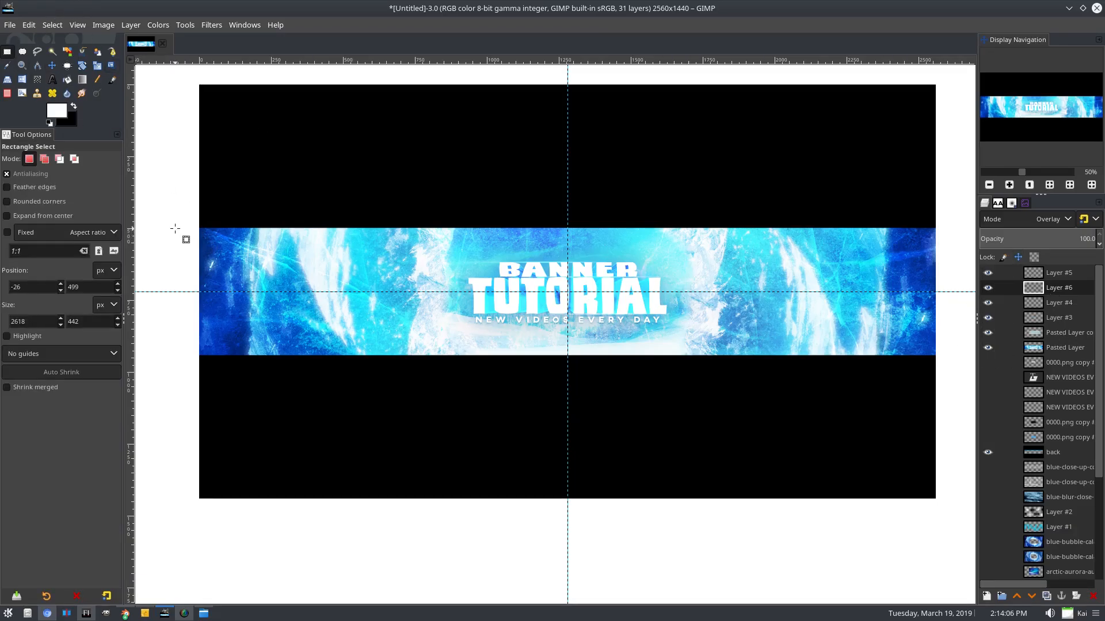
pyautogui.moveTo(175, 229); pyautogui.dragTo(942, 354)
pyautogui.scroll(1, 550, 334)
pyautogui.scroll(4, 549, 333)
pyautogui.moveTo(637, 412); pyautogui.dragTo(608, 503)
pyautogui.scroll(-3, 641, 429)
pyautogui.scroll(4, 650, 311)
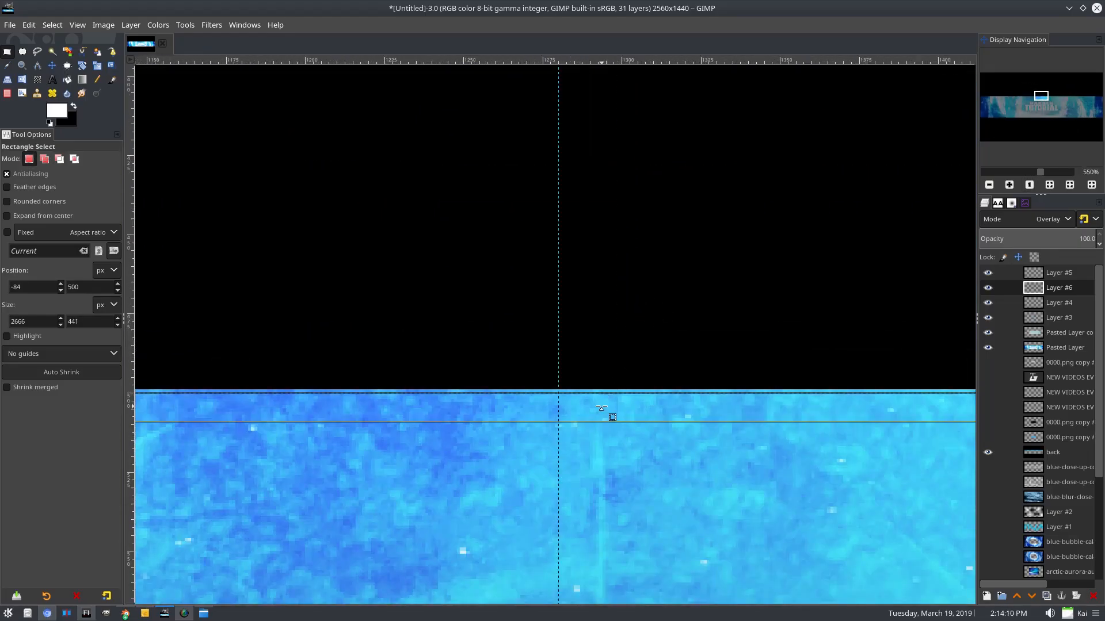
pyautogui.moveTo(602, 405); pyautogui.dragTo(606, 399)
pyautogui.scroll(-6, 606, 392)
pyautogui.scroll(-1, 604, 388)
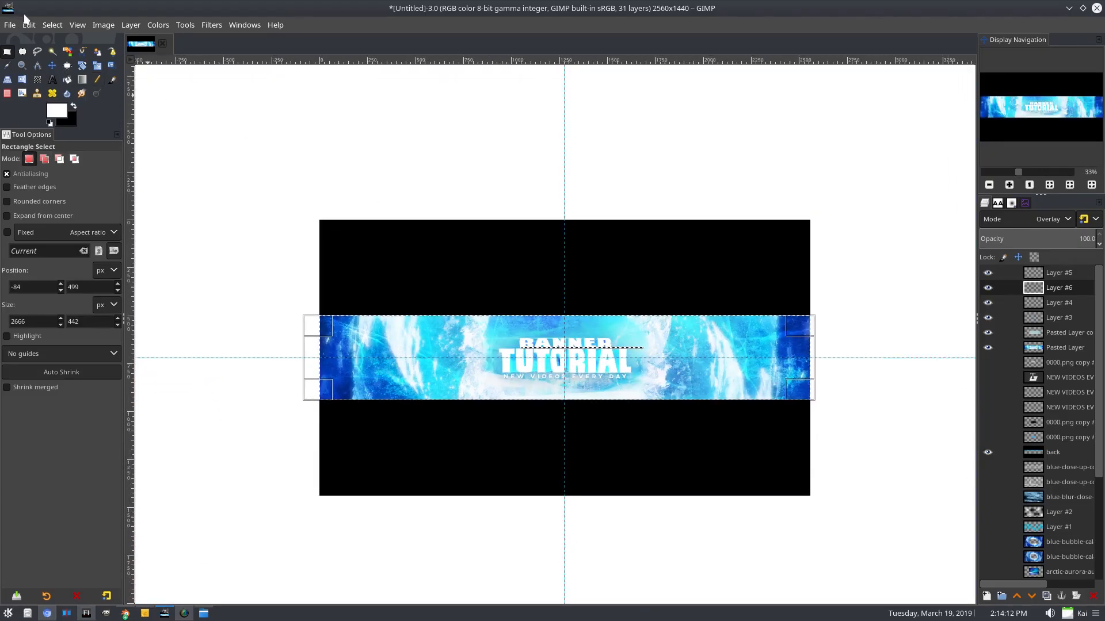
# Copy the visible content of the selection into a new layer and place it at the top of the layer stack.
pyautogui.click(29, 25)
pyautogui.click(78, 141)
pyautogui.click(29, 25)
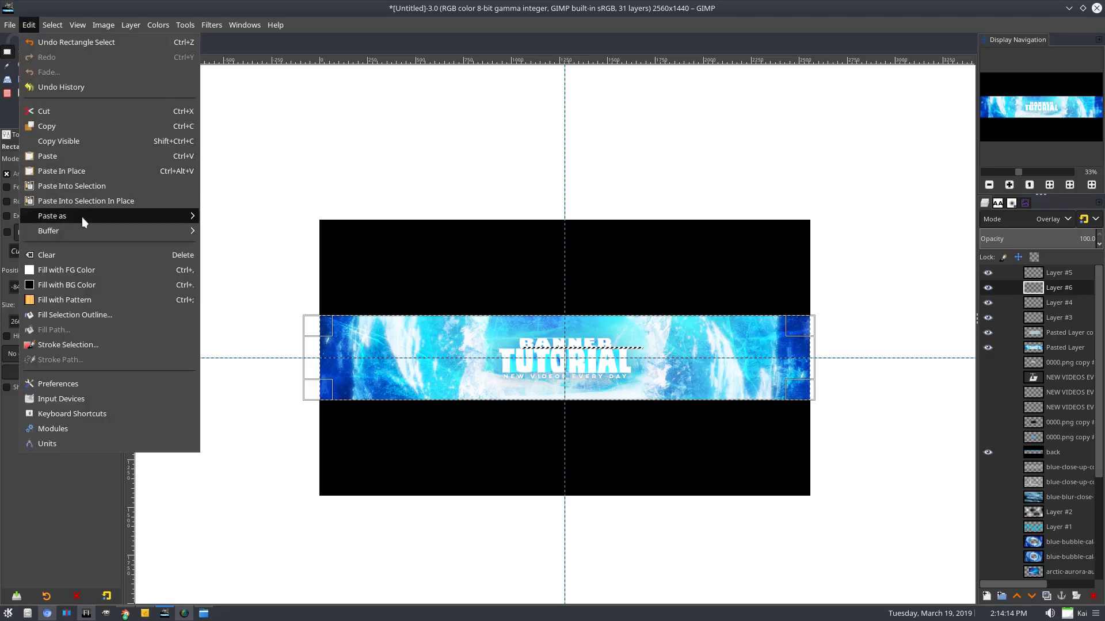
pyautogui.moveTo(82, 217)
pyautogui.click(291, 231)
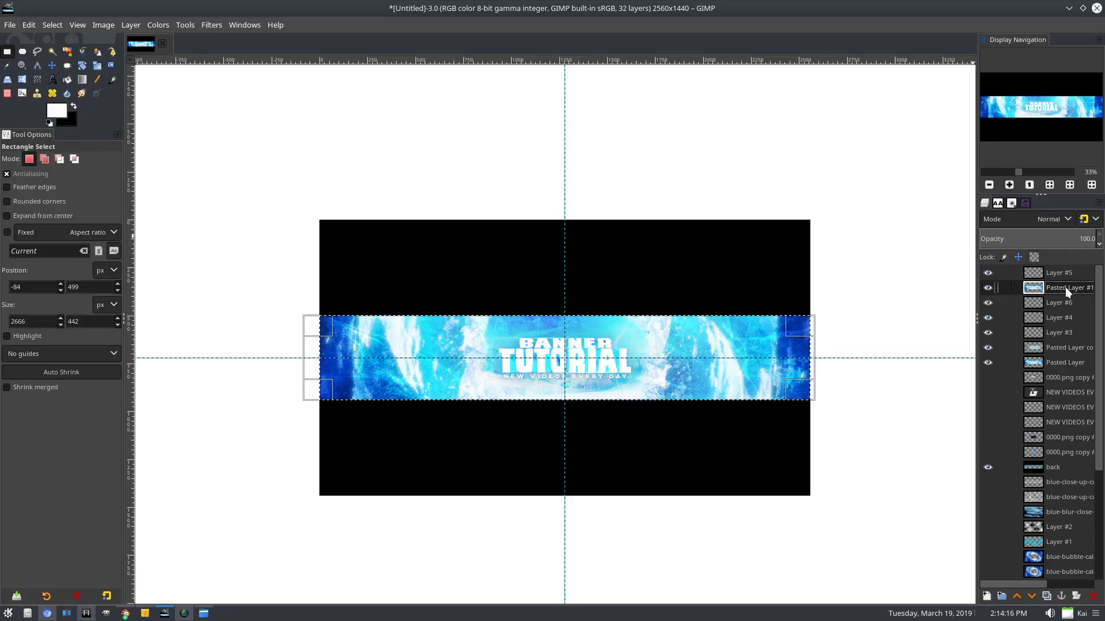
pyautogui.moveTo(1066, 291); pyautogui.dragTo(1065, 270)
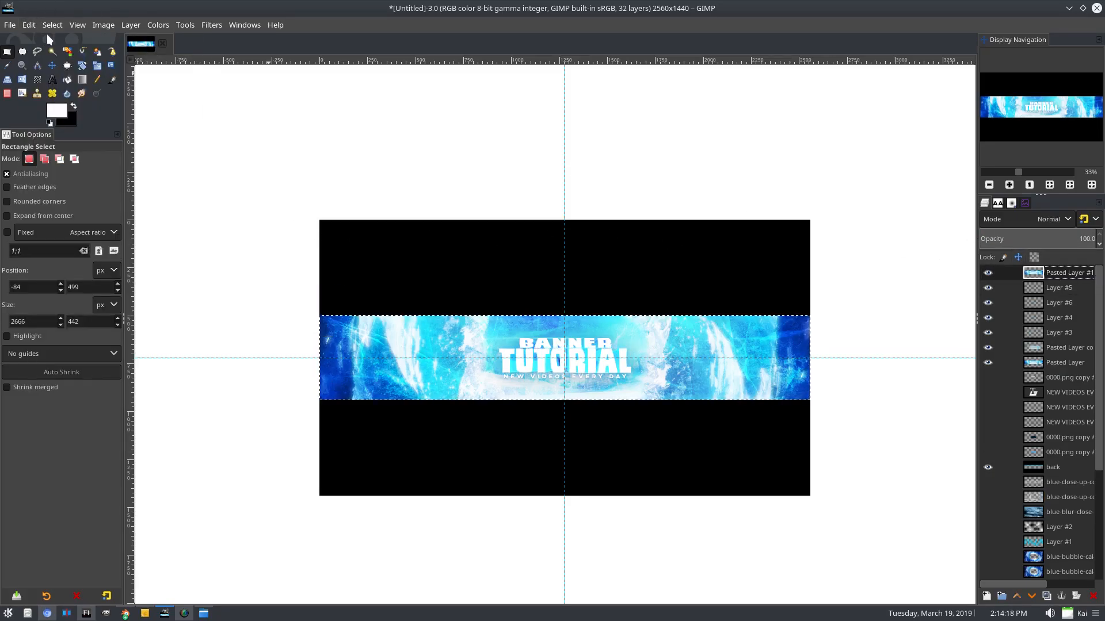
# Clear the selection and duplicate the pasted banner layer.
pyautogui.click(52, 25)
pyautogui.click(55, 60)
pyautogui.rightClick(1045, 275)
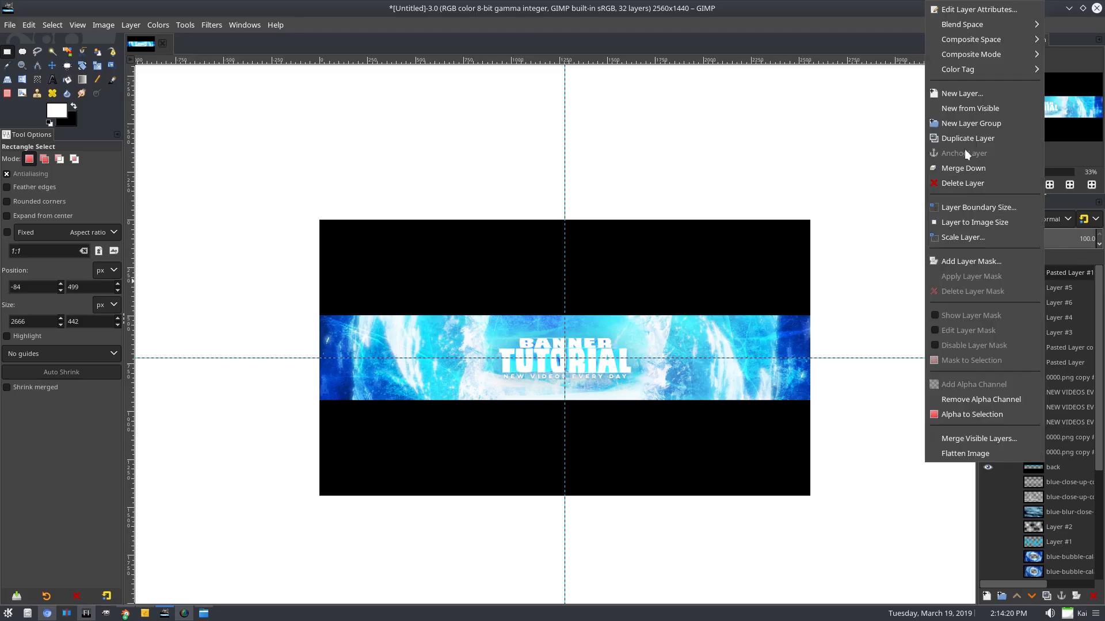
pyautogui.click(975, 138)
# Scale the duplicated banner layer up proportionally to 8474 × 1463 px.
pyautogui.press('u')
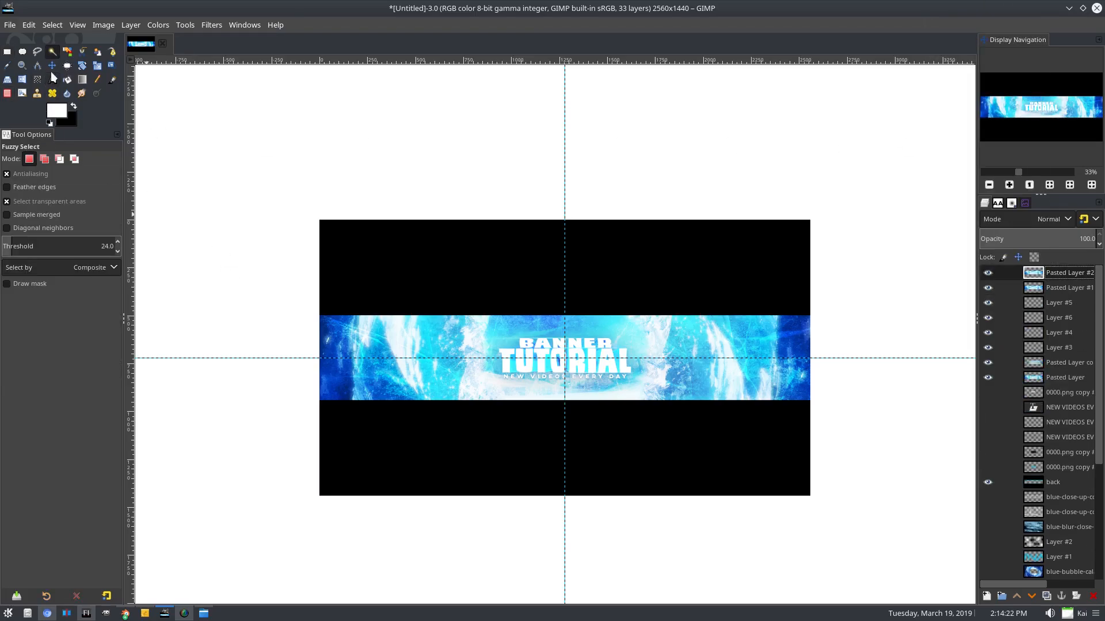
pyautogui.hotkey('shift', 's')
pyautogui.press('-')
pyautogui.click(771, 254)
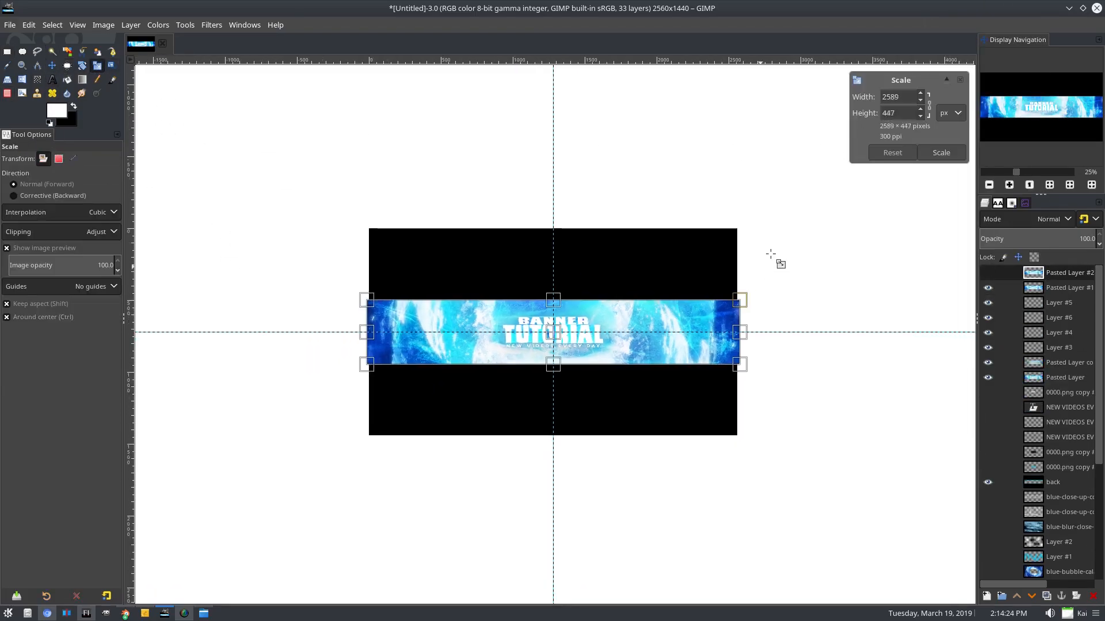
pyautogui.moveTo(771, 254); pyautogui.dragTo(950, 196)
pyautogui.scroll(-2, 807, 268)
pyautogui.moveTo(868, 258); pyautogui.dragTo(960, 183)
pyautogui.click(948, 156)
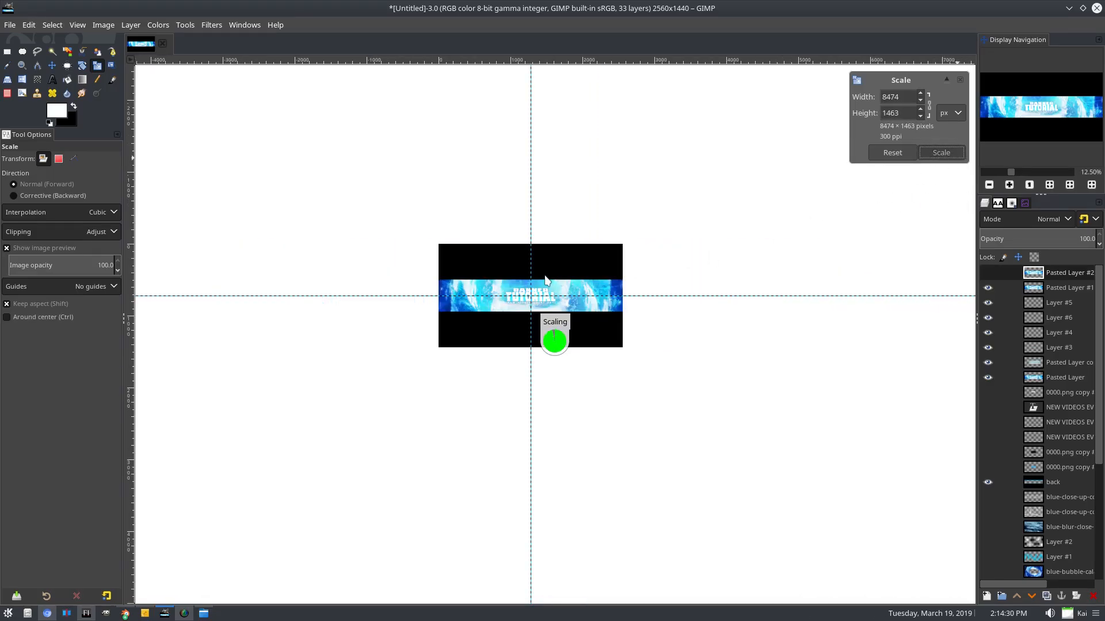
# Put the enlarged copy below the normal-size banner layer and shift it right until its title text is off the canvas.
pyautogui.scroll(3, 523, 280)
pyautogui.moveTo(1039, 277); pyautogui.dragTo(1046, 296)
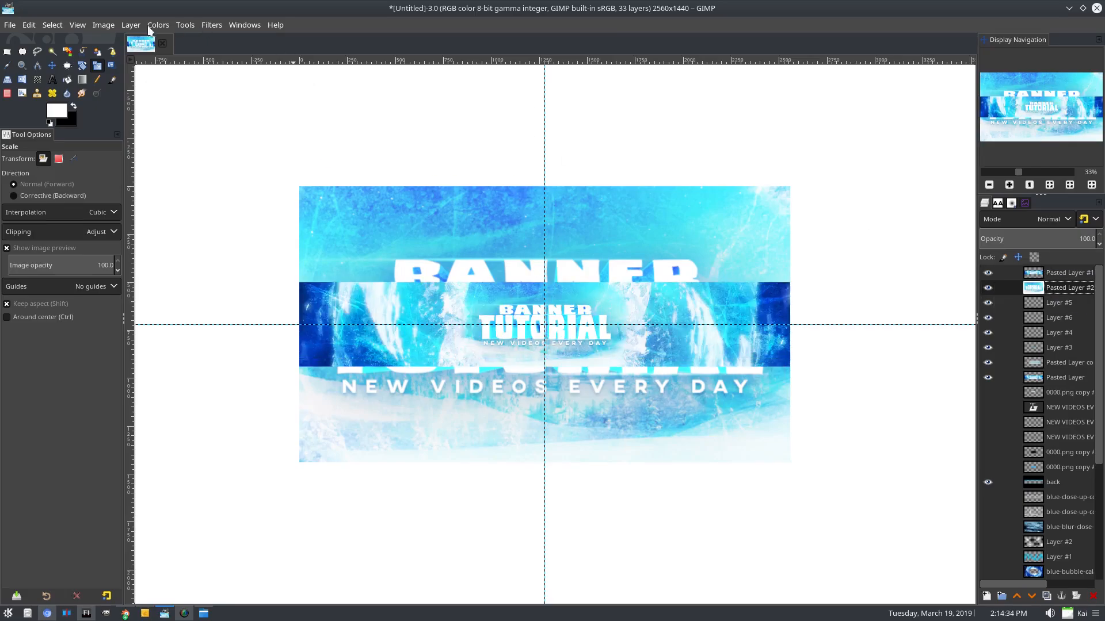
pyautogui.click(52, 65)
pyautogui.moveTo(703, 224); pyautogui.dragTo(901, 218)
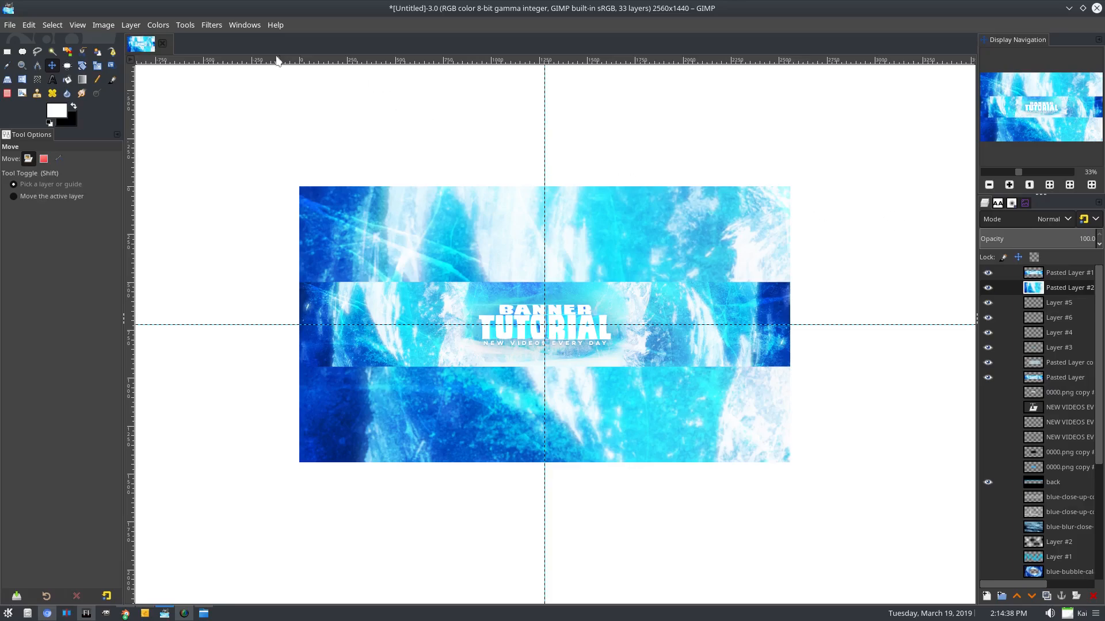
# Apply a Gaussian Blur of size 77.83 in X and Y to the enlarged layer and fit the layer to the image size.
pyautogui.click(213, 24)
pyautogui.moveTo(239, 109)
pyautogui.click(472, 109)
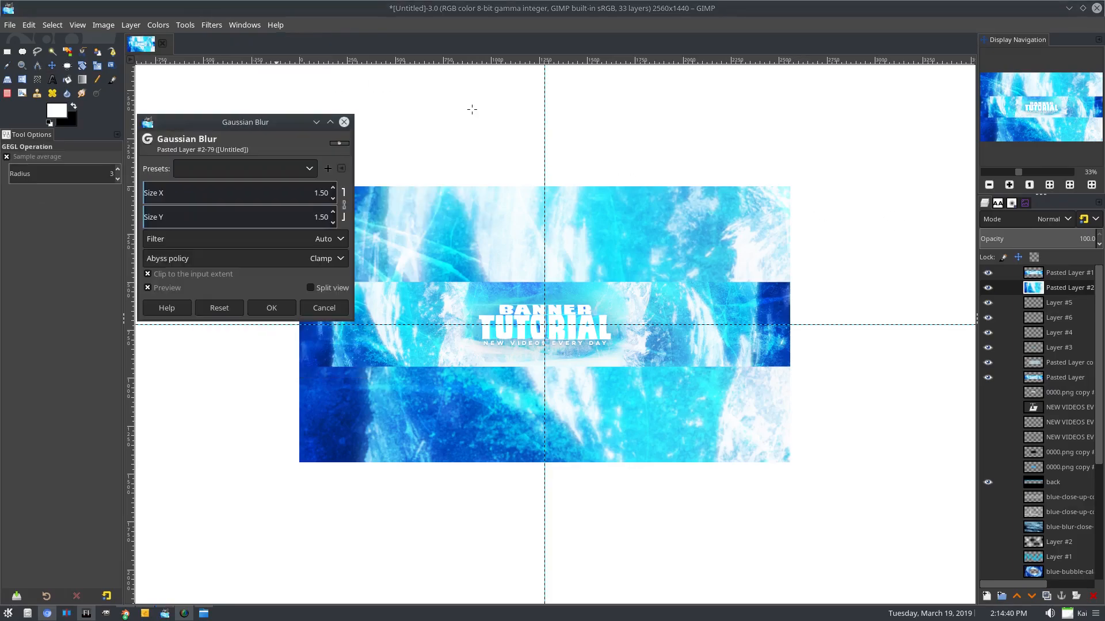
pyautogui.click(174, 190)
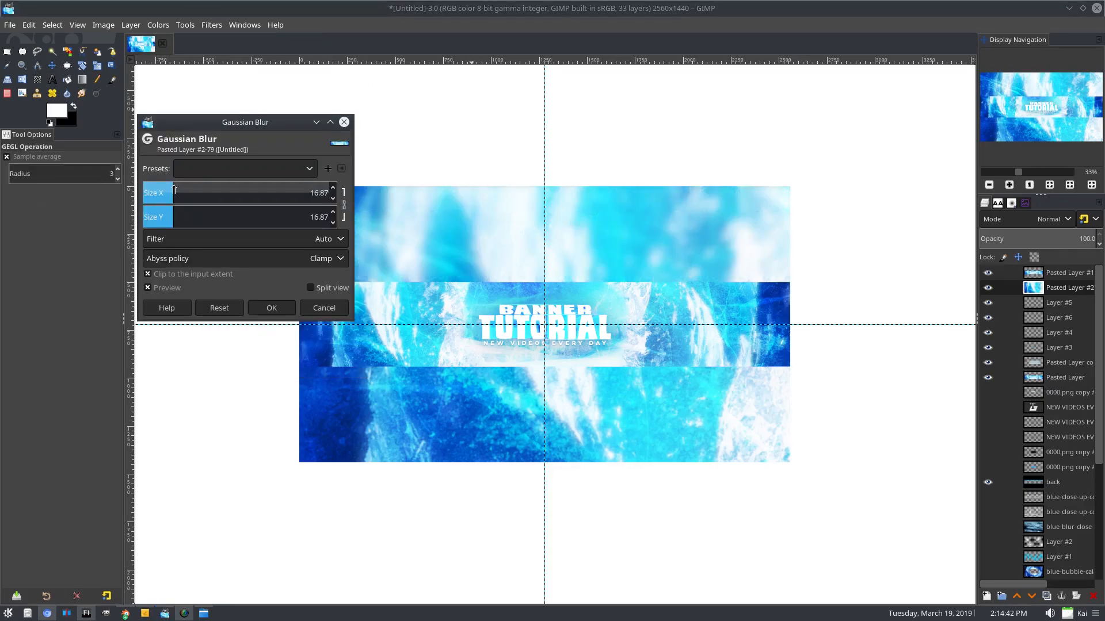
pyautogui.moveTo(174, 188); pyautogui.dragTo(208, 187)
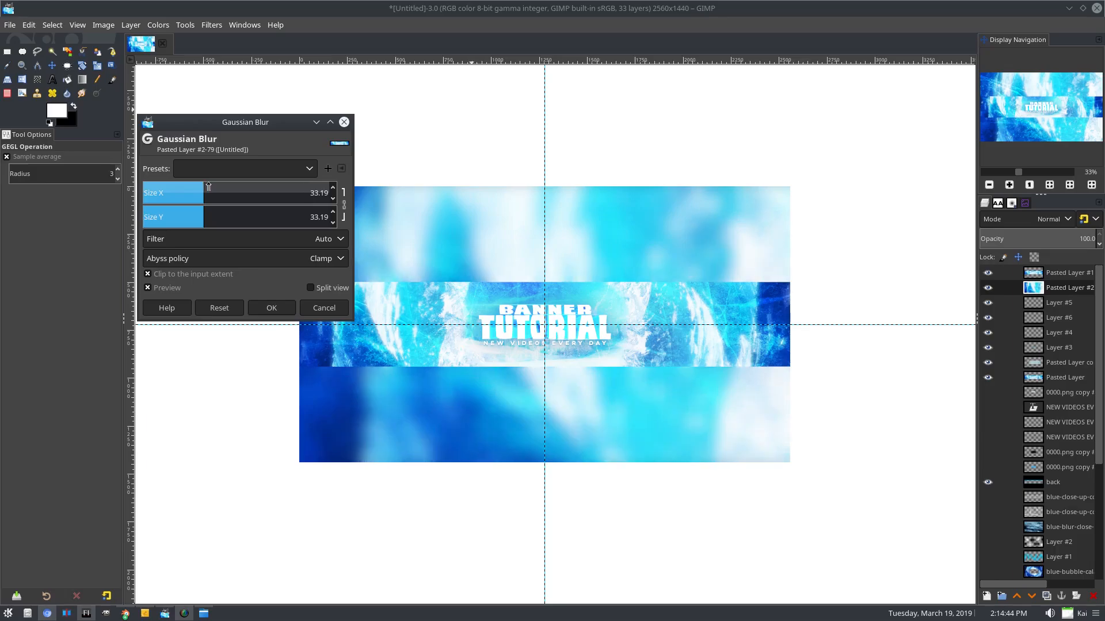
pyautogui.click(228, 186)
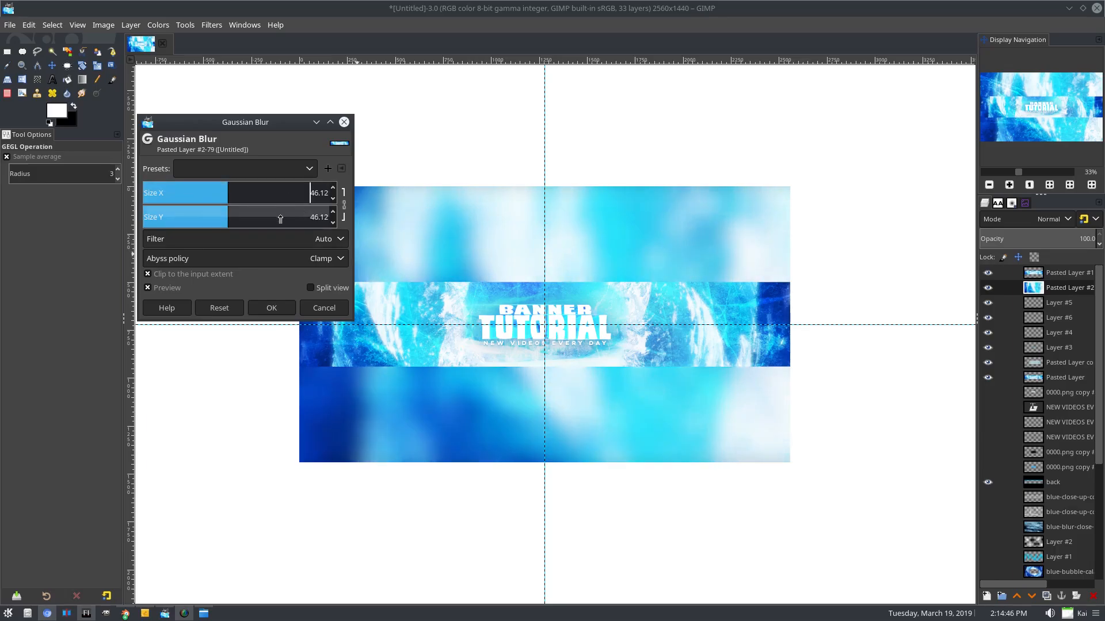
pyautogui.click(237, 191)
pyautogui.moveTo(237, 191); pyautogui.dragTo(241, 191)
pyautogui.scroll(-3, 612, 330)
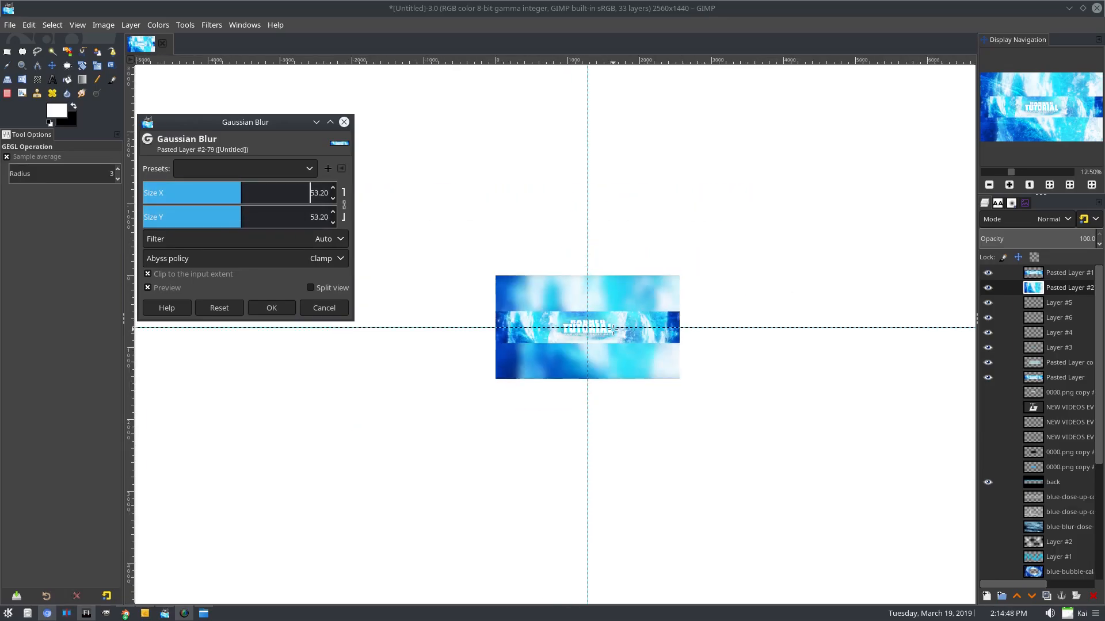
pyautogui.scroll(3, 554, 309)
pyautogui.click(287, 191)
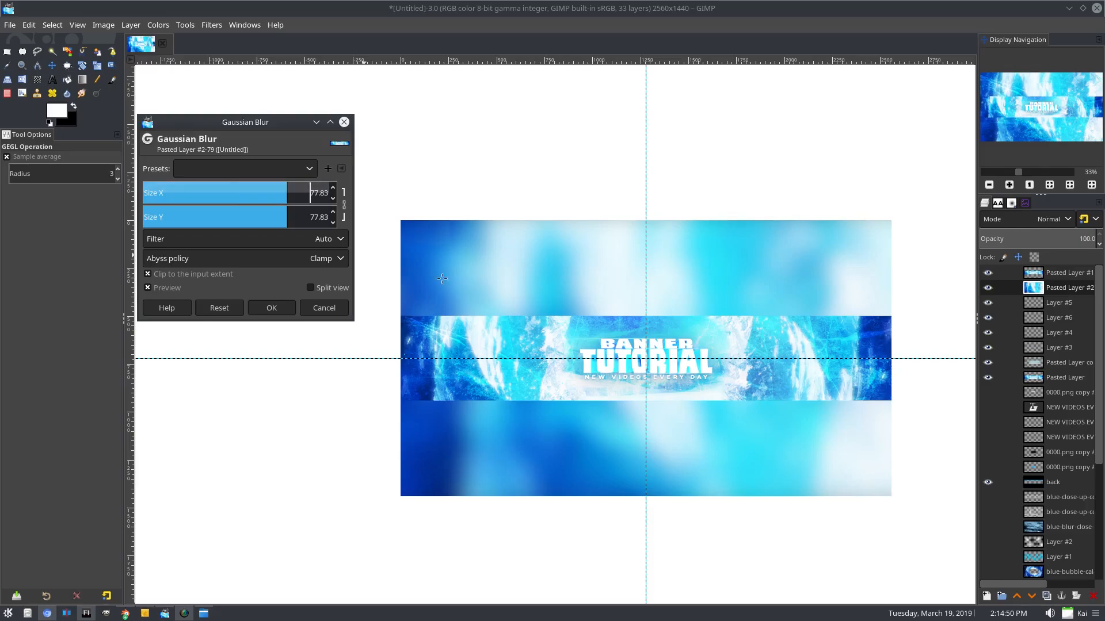
pyautogui.moveTo(763, 364); pyautogui.dragTo(622, 328)
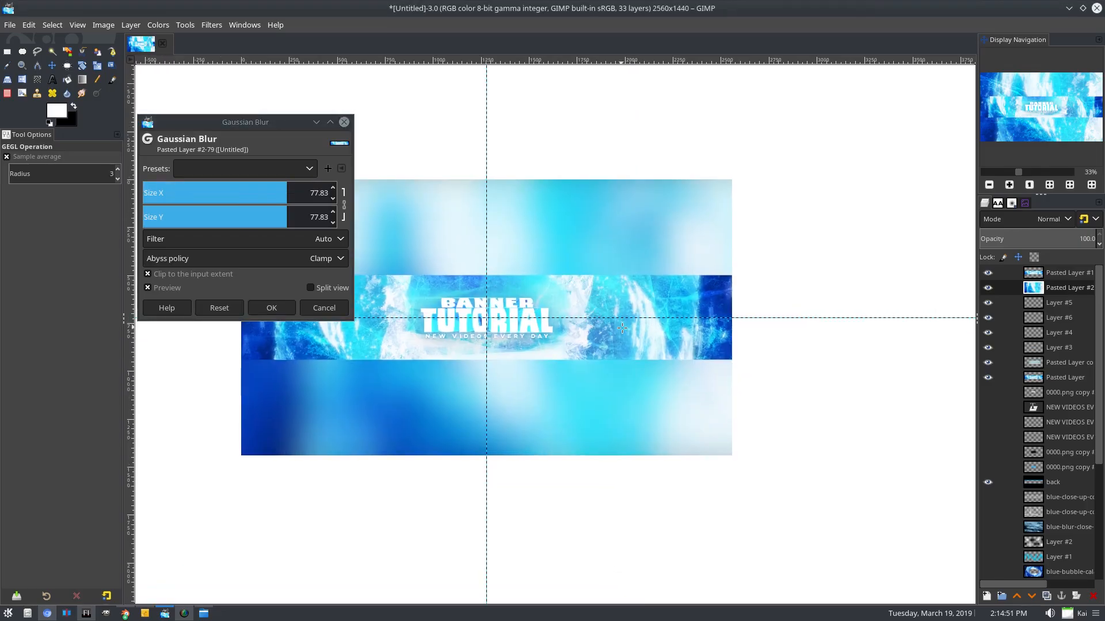
pyautogui.click(269, 311)
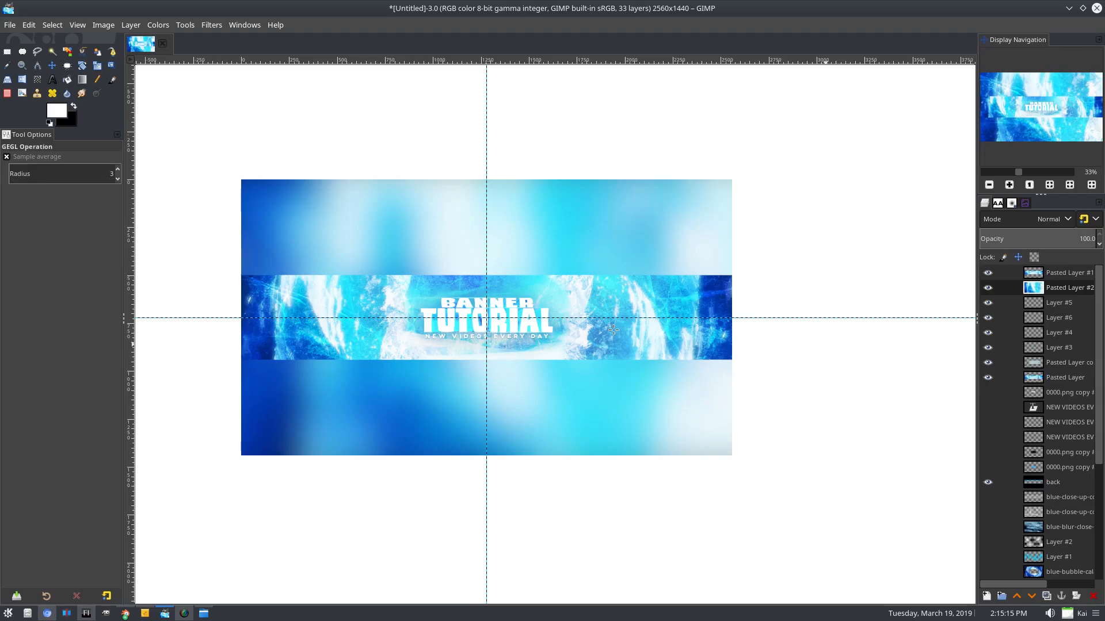
pyautogui.click(132, 26)
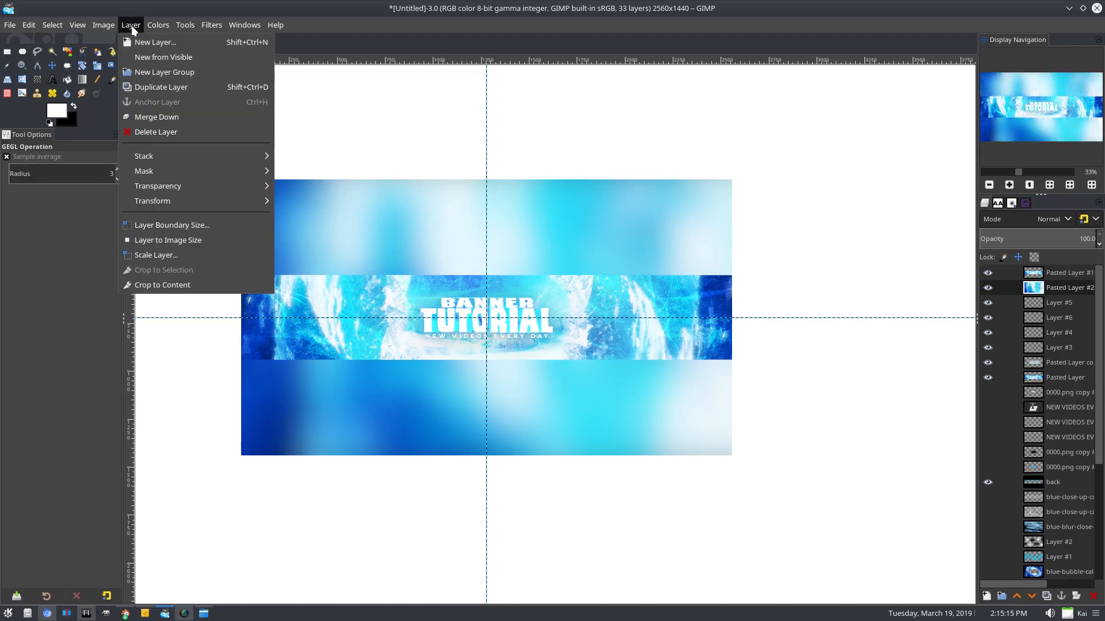
pyautogui.click(206, 241)
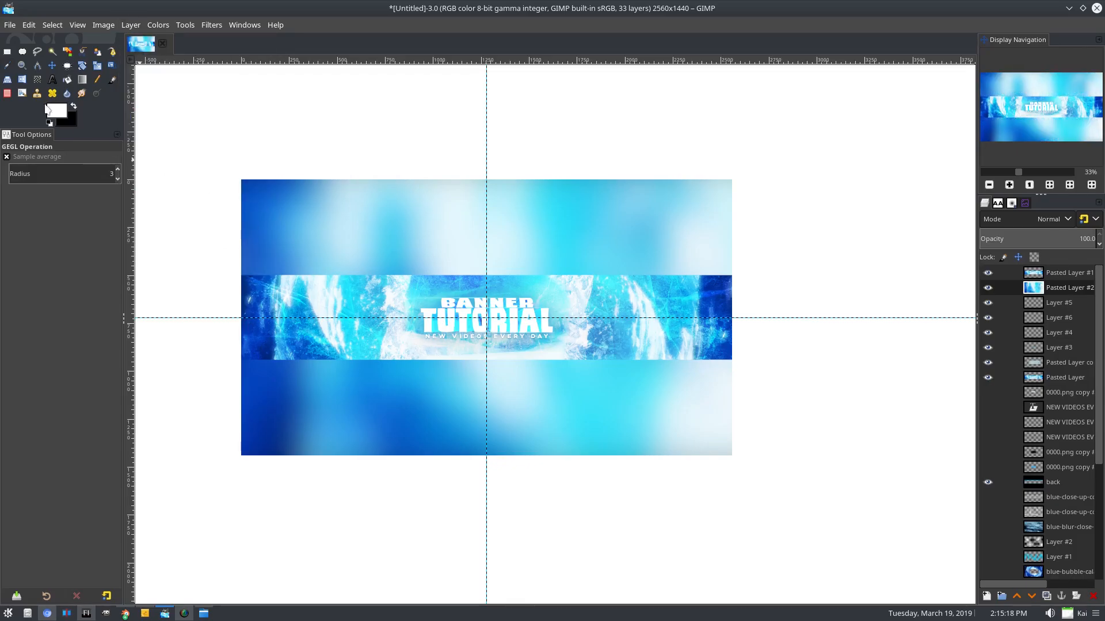
# Try moving the blurred background layer slightly up and right, and undo the move.
pyautogui.click(51, 66)
pyautogui.moveTo(385, 234); pyautogui.dragTo(408, 211)
pyautogui.hotkey('ctrl', 'z')
pyautogui.moveTo(630, 238); pyautogui.dragTo(657, 227)
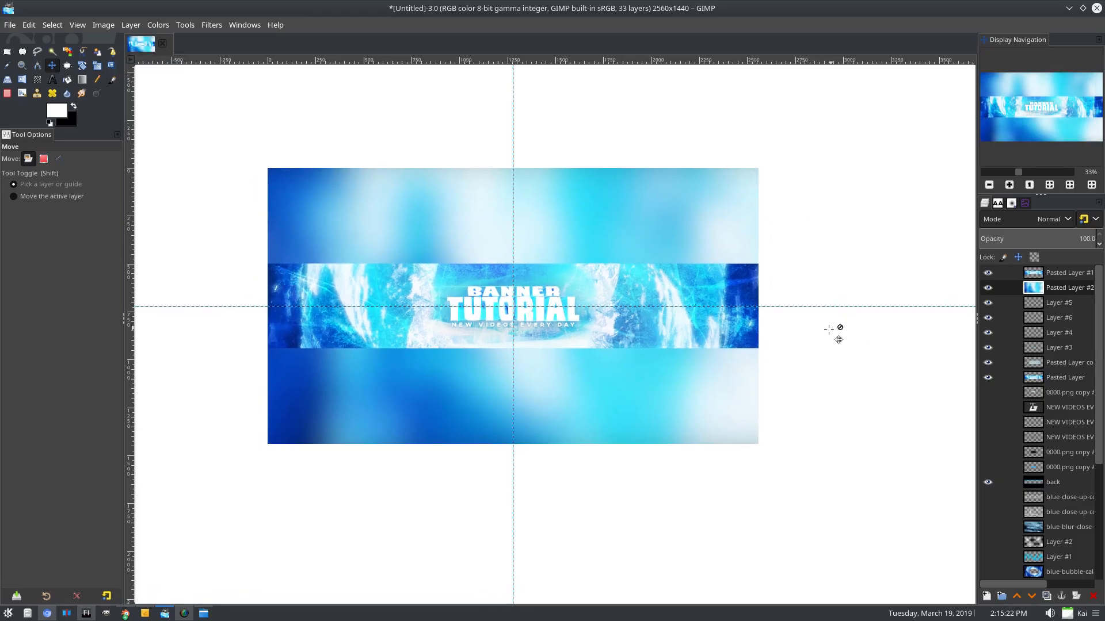
pyautogui.scroll(1, 806, 345)
pyautogui.moveTo(668, 385); pyautogui.dragTo(783, 378)
pyautogui.scroll(-1, 686, 386)
pyautogui.moveTo(686, 387); pyautogui.dragTo(713, 385)
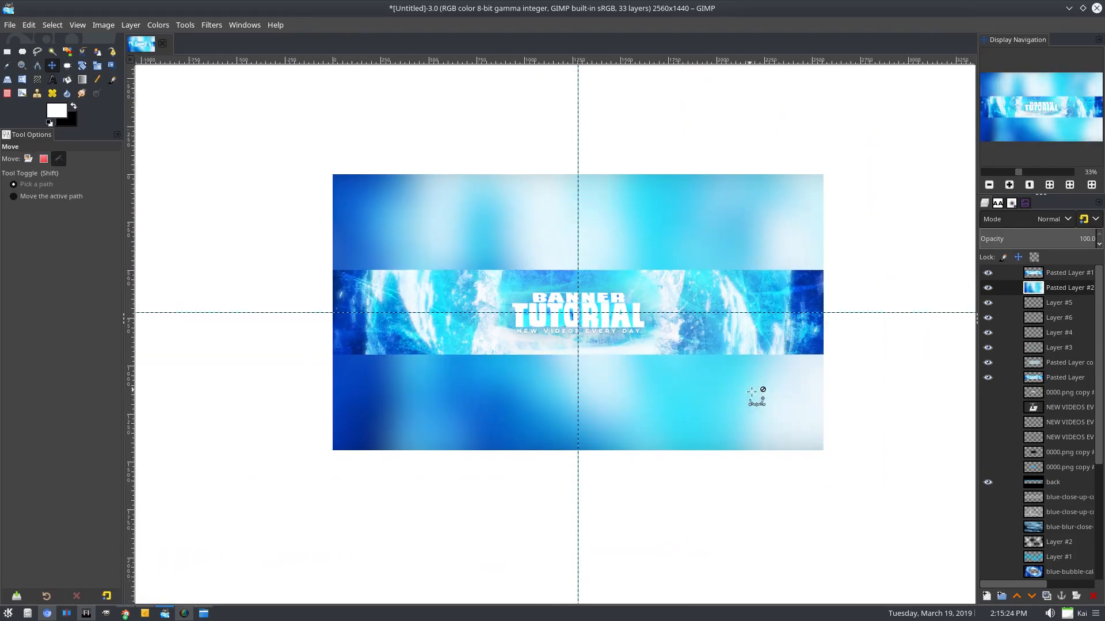